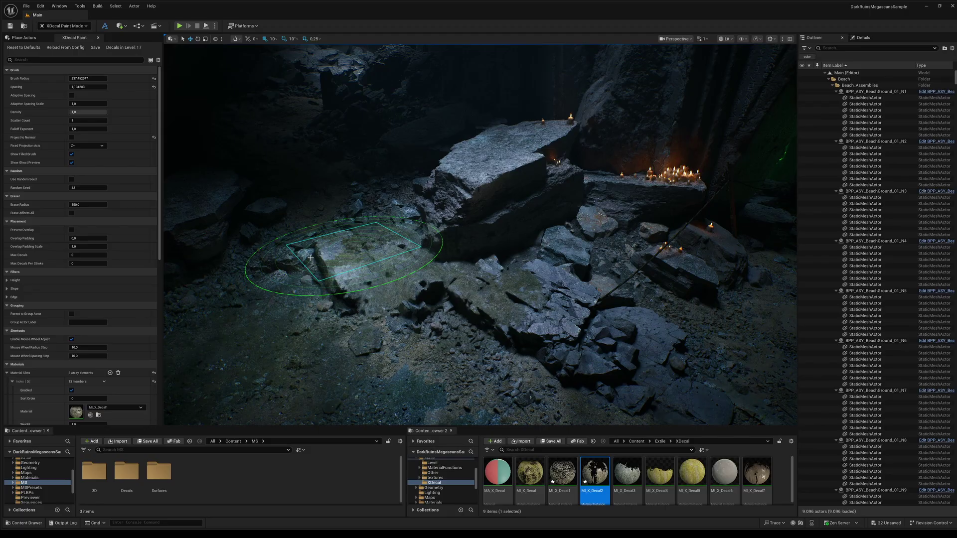
# - Paint mossy decals over the ruins' rocky ground and the shoreline rocks with the XDecal brush
pyautogui.moveTo(310, 258)
pyautogui.mouseDown()
pyautogui.moveTo(235, 220)
pyautogui.moveTo(502, 202)
pyautogui.moveTo(715, 342)
pyautogui.mouseUp()
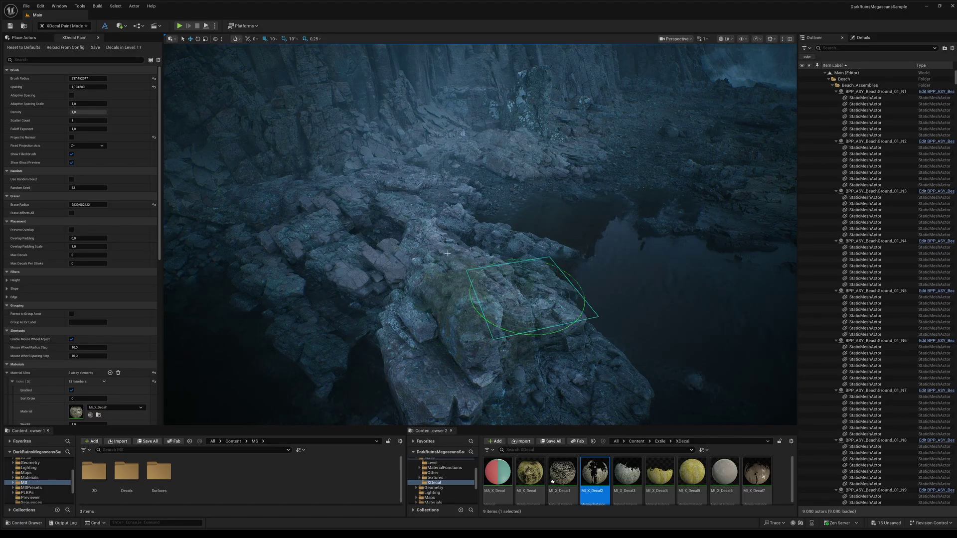
pyautogui.moveTo(447, 253)
pyautogui.mouseDown()
pyautogui.moveTo(320, 212)
pyautogui.moveTo(309, 342)
pyautogui.moveTo(596, 360)
pyautogui.moveTo(352, 265)
pyautogui.mouseUp()
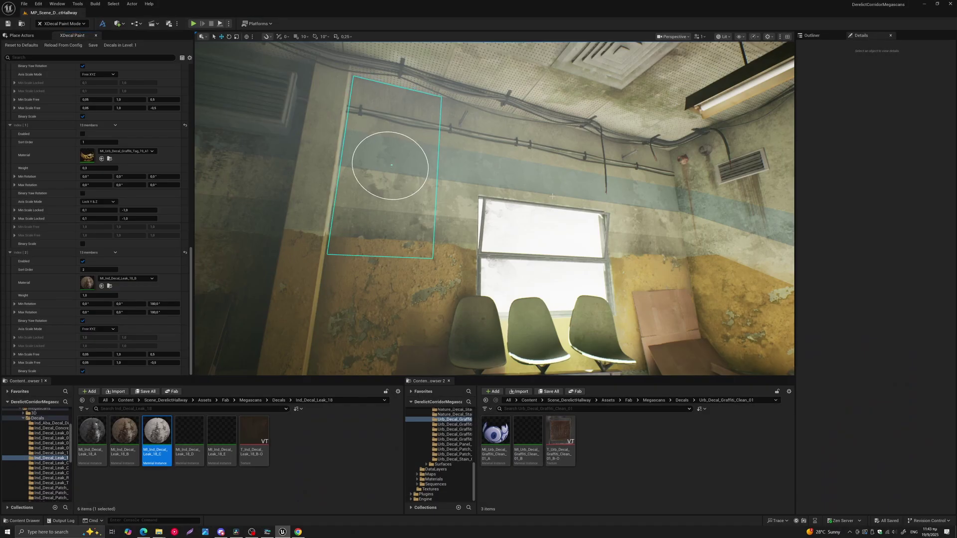
# - Paint leak decals along the derelict hallway's upper walls with the XDecal brush
pyautogui.moveTo(552, 197)
pyautogui.mouseDown()
pyautogui.moveTo(668, 202)
pyautogui.moveTo(663, 181)
pyautogui.mouseUp()
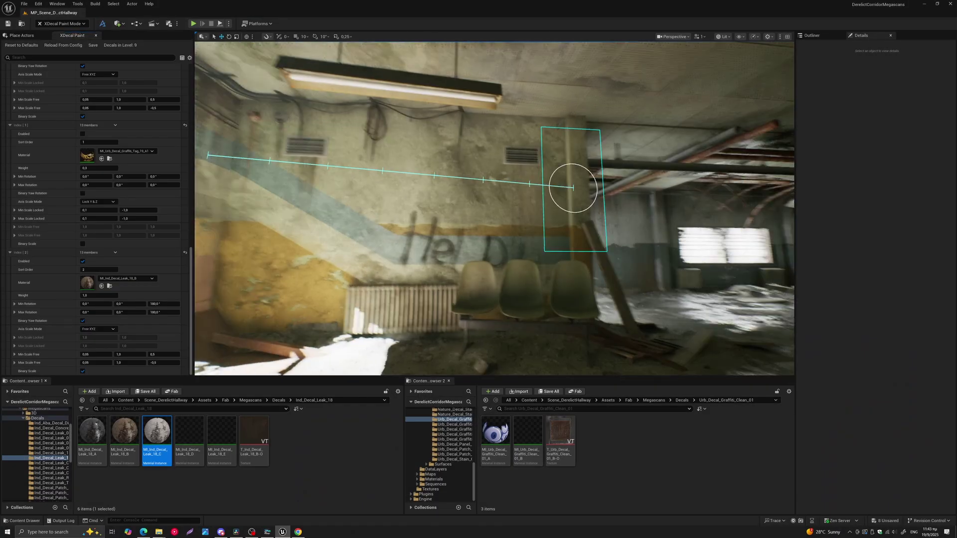
pyautogui.moveTo(573, 182); pyautogui.dragTo(533, 176)
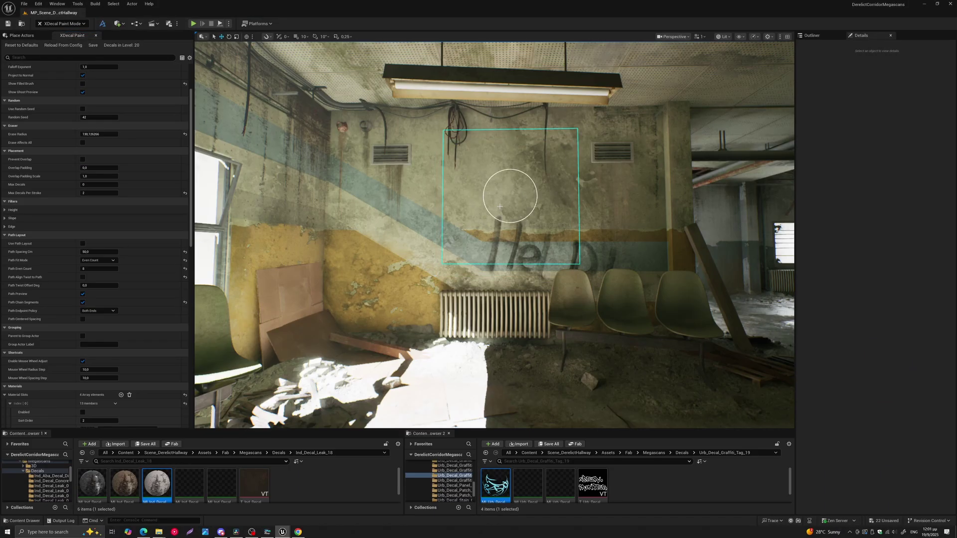
pyautogui.click(482, 205)
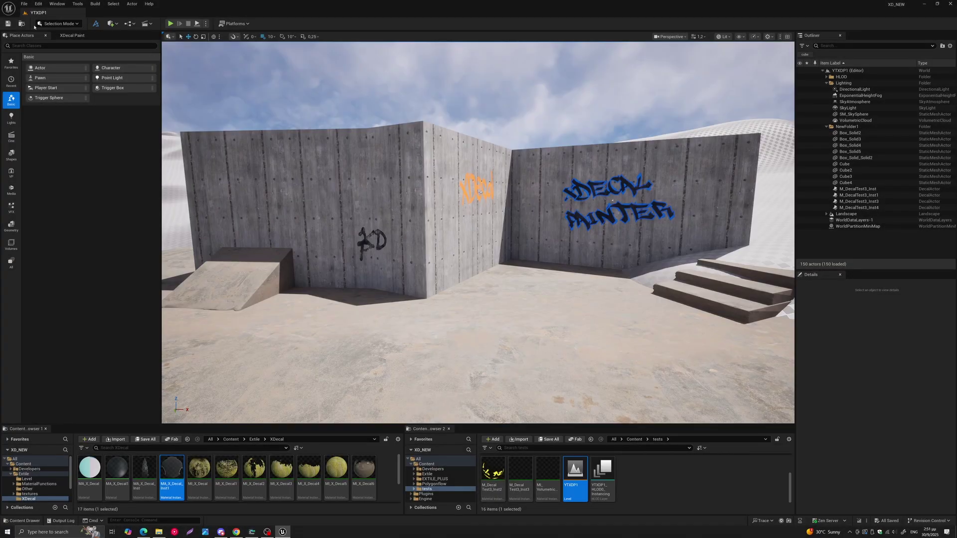
# - Check the Xdecal Painter plugin among the installed editor plugins and close the plugin window
pyautogui.click(39, 4)
pyautogui.click(55, 124)
pyautogui.click(315, 117)
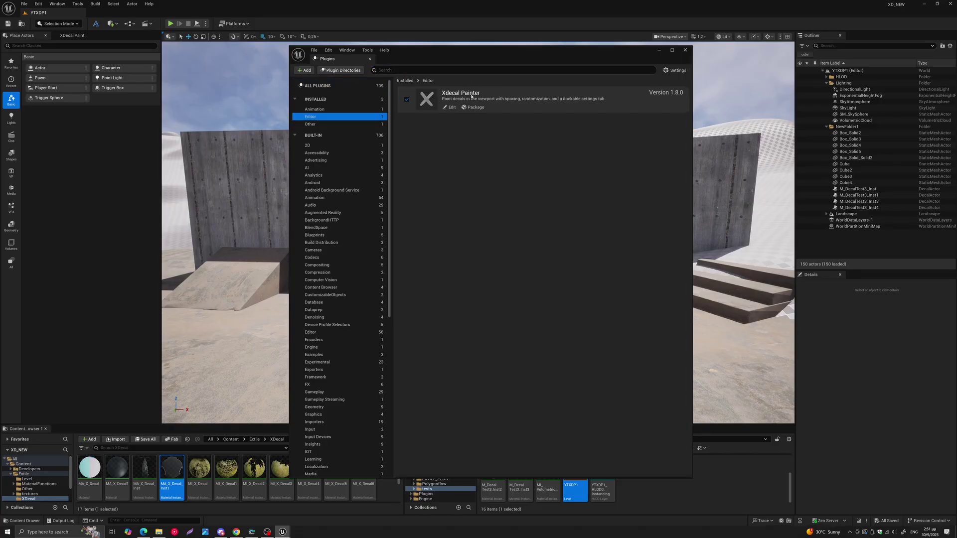
pyautogui.click(685, 50)
# - In XDecal Paint mode, paint arrow decals over the ground before the concrete walls and erase the nearer ones
pyautogui.click(78, 23)
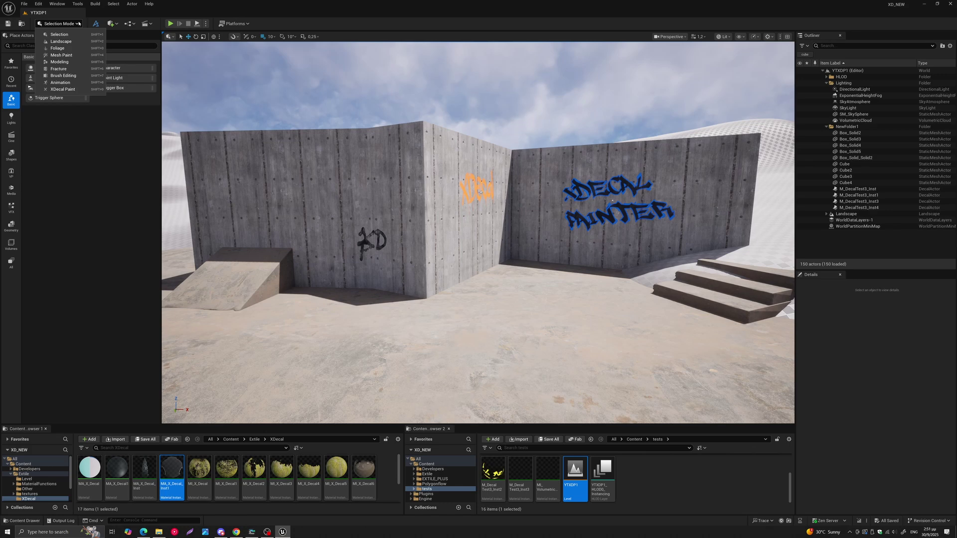
pyautogui.click(81, 90)
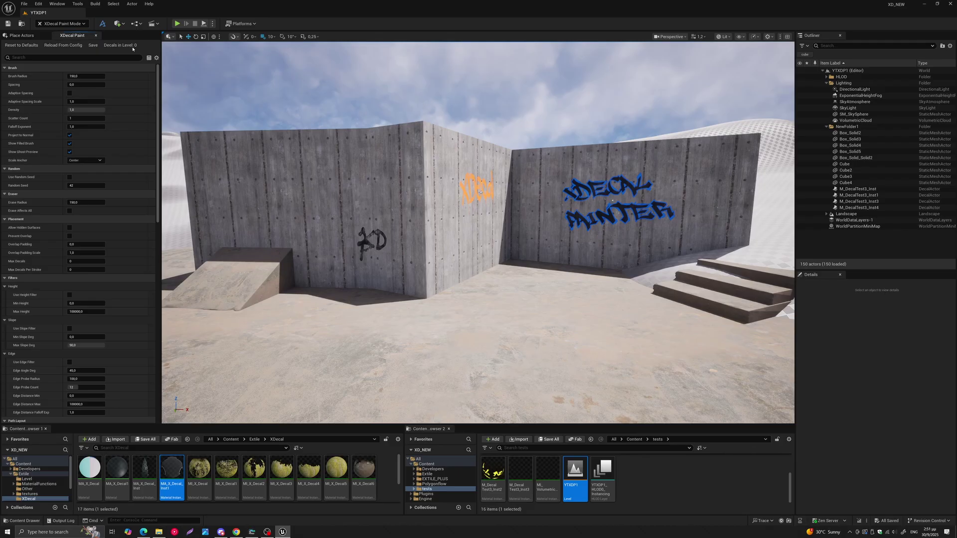
pyautogui.moveTo(350, 278); pyautogui.dragTo(347, 312, button='right')
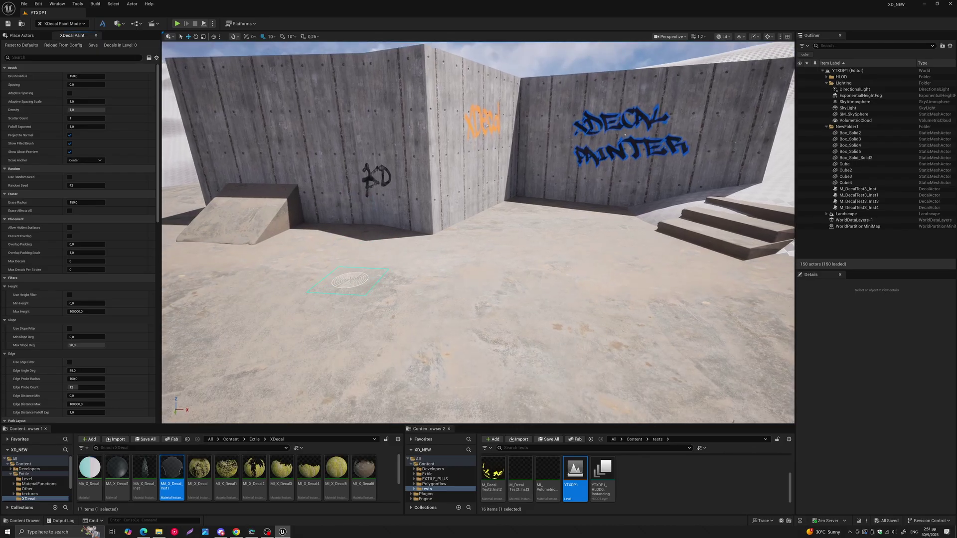
pyautogui.scroll(-1, 350, 282)
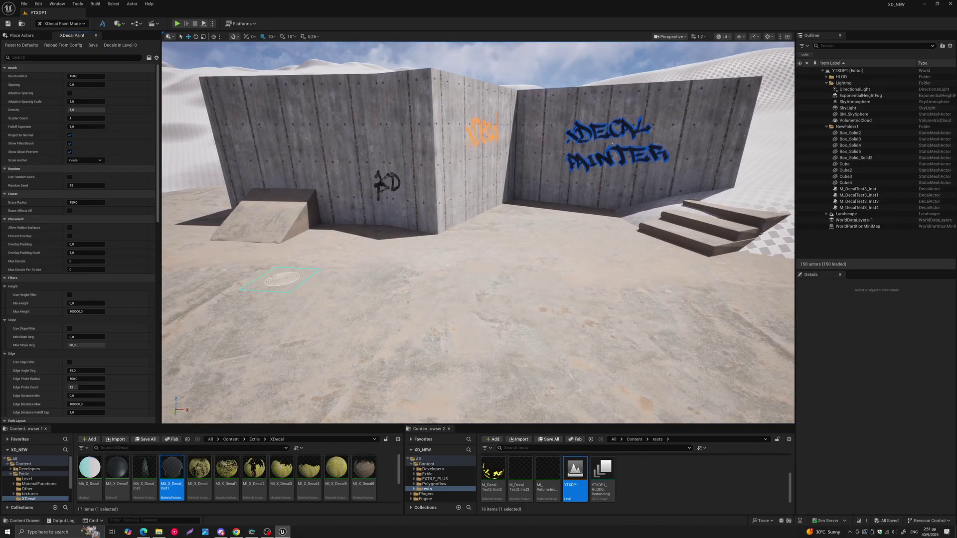
pyautogui.moveTo(266, 279)
pyautogui.mouseDown()
pyautogui.moveTo(272, 311)
pyautogui.moveTo(324, 247)
pyautogui.moveTo(501, 314)
pyautogui.moveTo(324, 349)
pyautogui.moveTo(220, 278)
pyautogui.mouseUp()
pyautogui.moveTo(460, 288); pyautogui.dragTo(629, 273, button='middle')
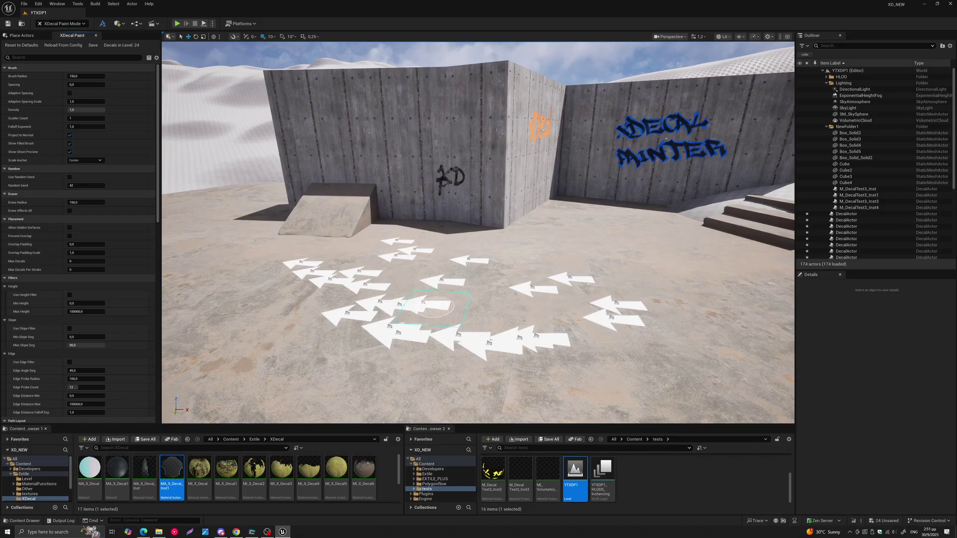
pyautogui.moveTo(545, 341)
pyautogui.keyDown('shift'); pyautogui.mouseDown()
pyautogui.moveTo(448, 336)
pyautogui.moveTo(363, 312)
pyautogui.moveTo(369, 275)
pyautogui.moveTo(305, 260)
pyautogui.mouseUp(); pyautogui.keyUp('shift')
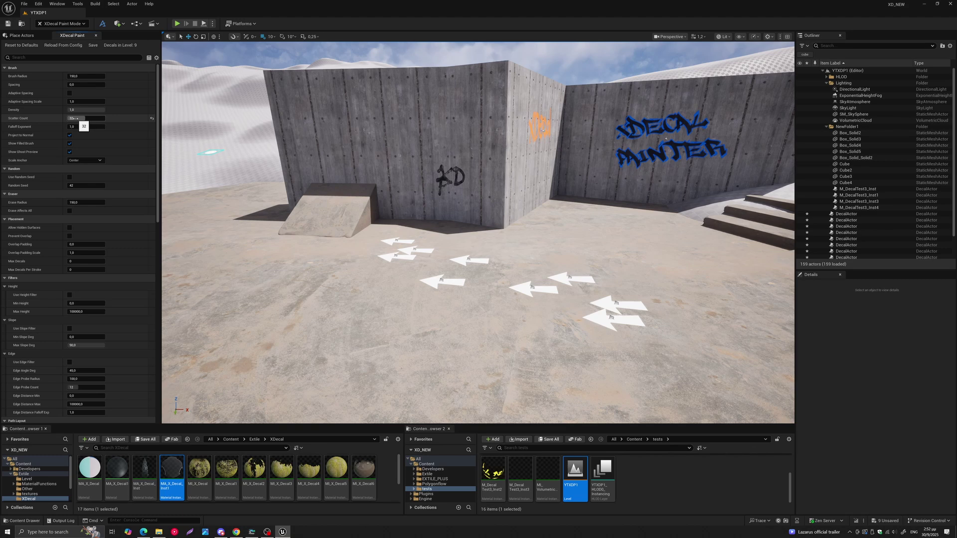
# - With a scatter count of 32 and a brush radius of about 707, paint dense arrow clusters across the ground
pyautogui.moveTo(329, 294)
pyautogui.mouseDown(button='right')
pyautogui.moveTo(380, 287)
pyautogui.moveTo(297, 213)
pyautogui.mouseUp(button='right')
pyautogui.moveTo(86, 76); pyautogui.dragTo(99, 76)
pyautogui.moveTo(283, 177)
pyautogui.mouseDown()
pyautogui.moveTo(291, 206)
pyautogui.moveTo(415, 240)
pyautogui.moveTo(538, 319)
pyautogui.moveTo(561, 243)
pyautogui.mouseUp()
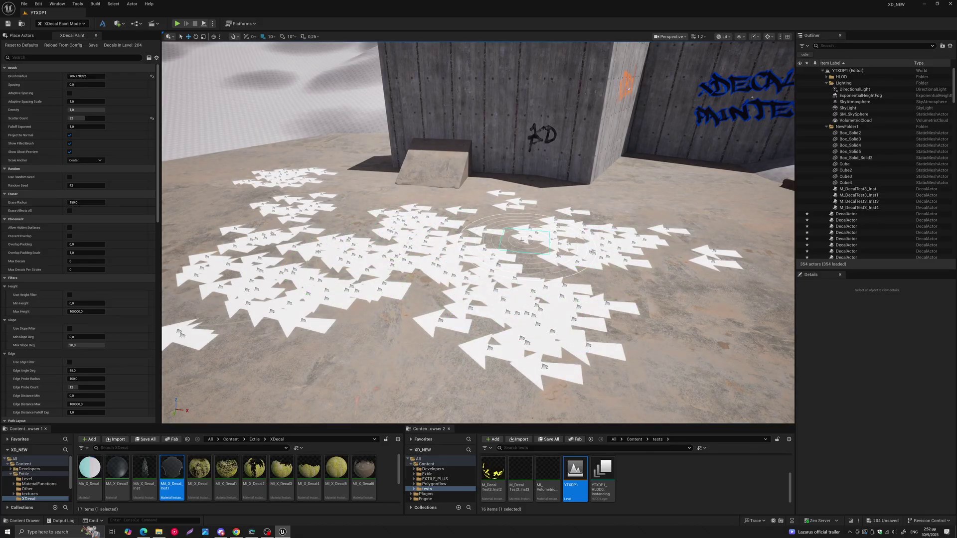
# - Reset the scatter count and the brush radius to their default values
pyautogui.scroll(-2, 508, 240)
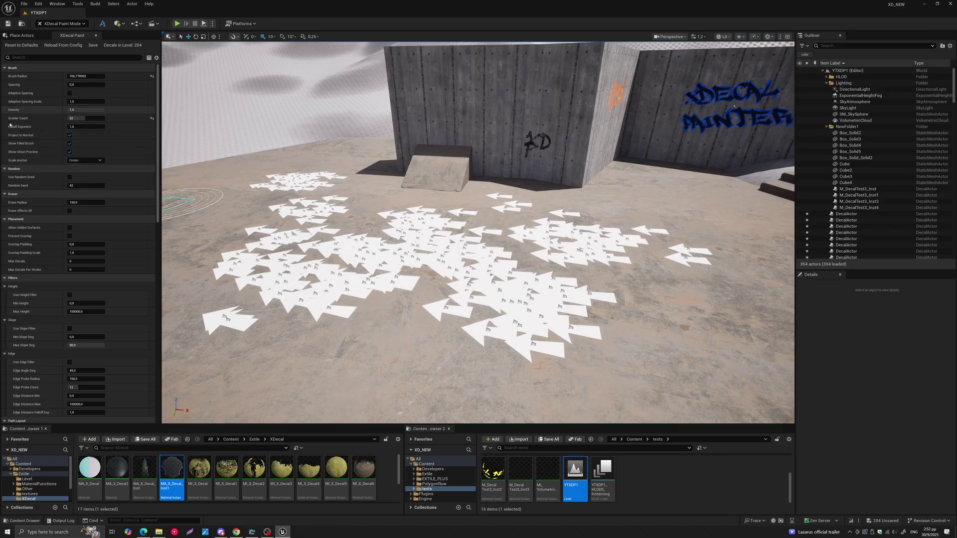
pyautogui.moveTo(280, 221); pyautogui.dragTo(299, 225, button='middle')
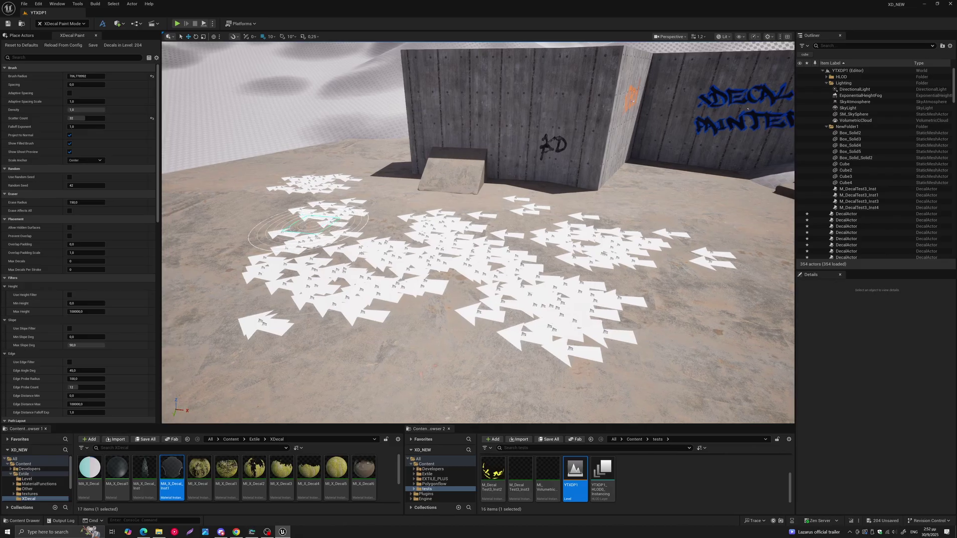
pyautogui.moveTo(299, 224); pyautogui.dragTo(292, 222, button='right')
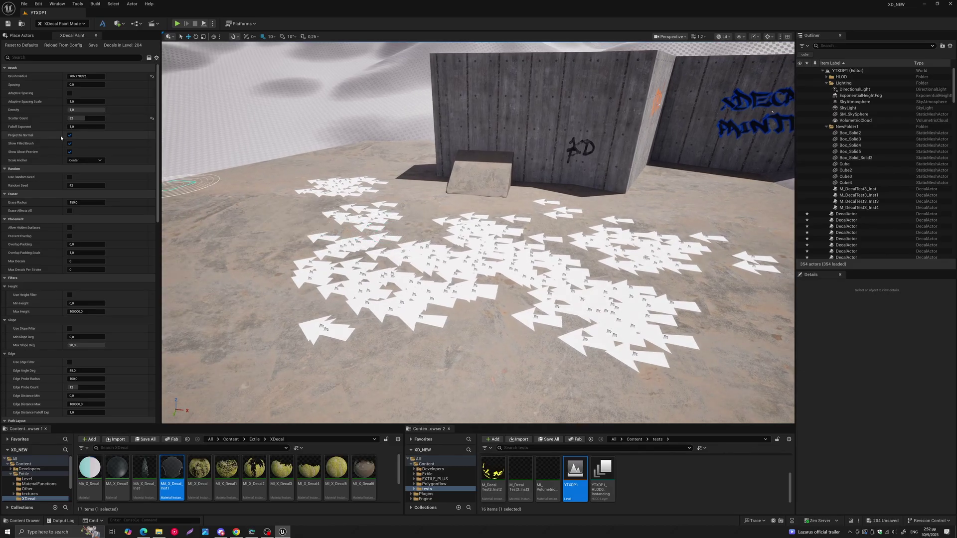
pyautogui.moveTo(260, 218); pyautogui.dragTo(236, 214, button='middle')
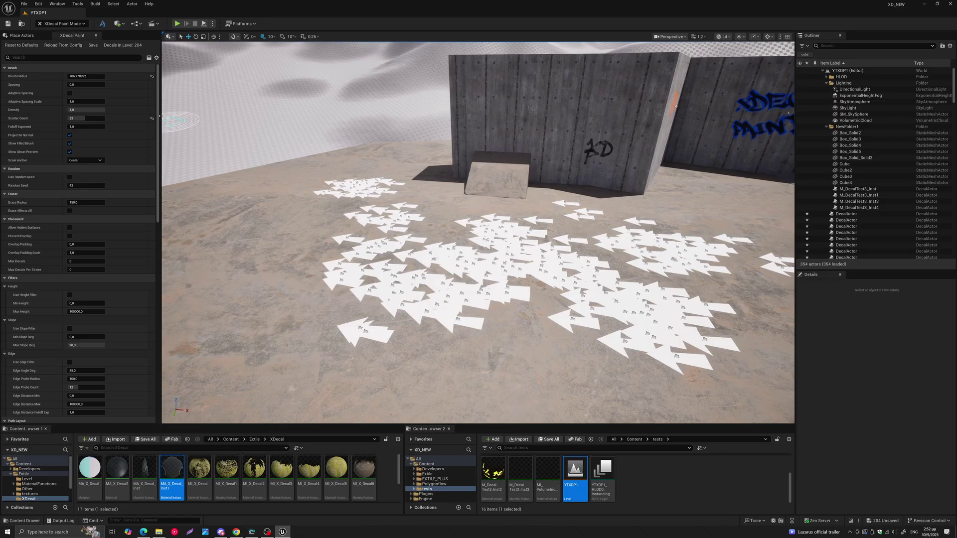
pyautogui.click(152, 118)
pyautogui.click(152, 76)
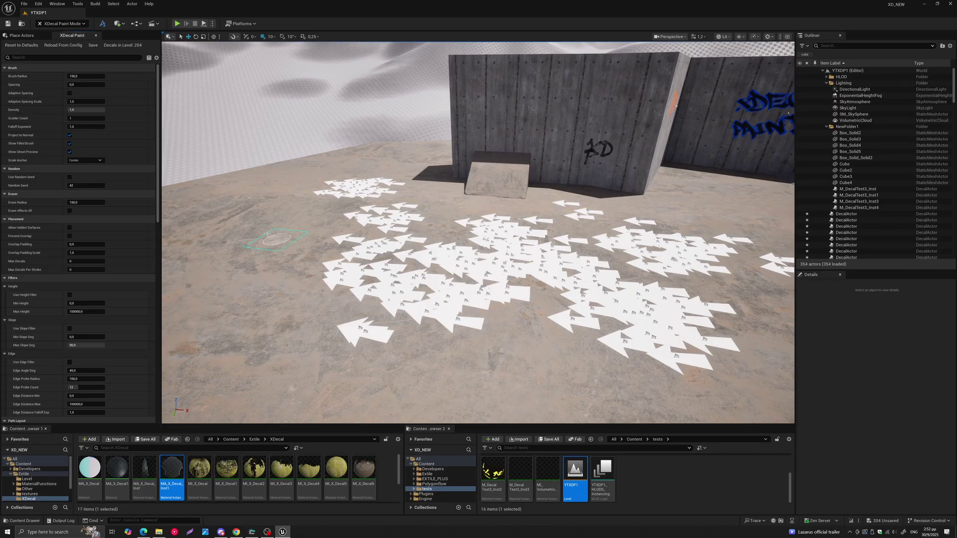
# - Paint single arrows across the white hills, the ramp, the concrete walls and the surrounding ground
pyautogui.moveTo(276, 239); pyautogui.dragTo(267, 227, button='right')
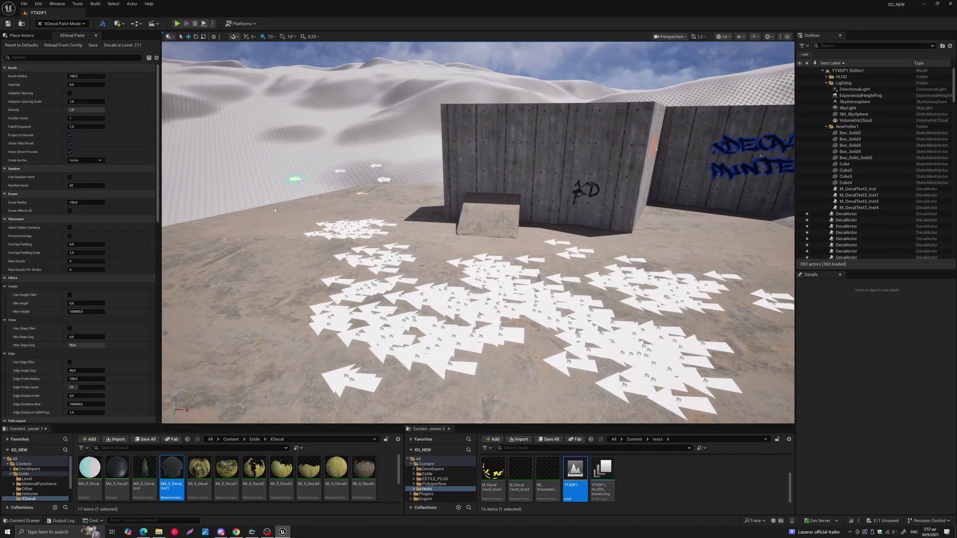
pyautogui.moveTo(484, 203)
pyautogui.mouseDown()
pyautogui.moveTo(523, 145)
pyautogui.moveTo(577, 239)
pyautogui.moveTo(725, 188)
pyautogui.moveTo(683, 244)
pyautogui.mouseUp()
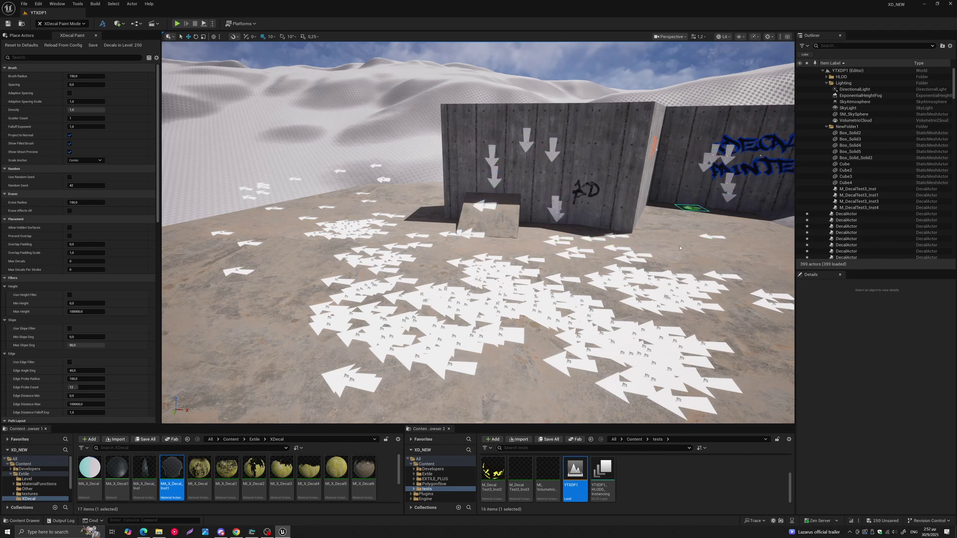
pyautogui.moveTo(373, 269)
pyautogui.mouseDown()
pyautogui.moveTo(239, 296)
pyautogui.moveTo(212, 288)
pyautogui.mouseUp()
pyautogui.moveTo(260, 253); pyautogui.dragTo(199, 267, button='middle')
pyautogui.moveTo(262, 255); pyautogui.dragTo(262, 255, button='right')
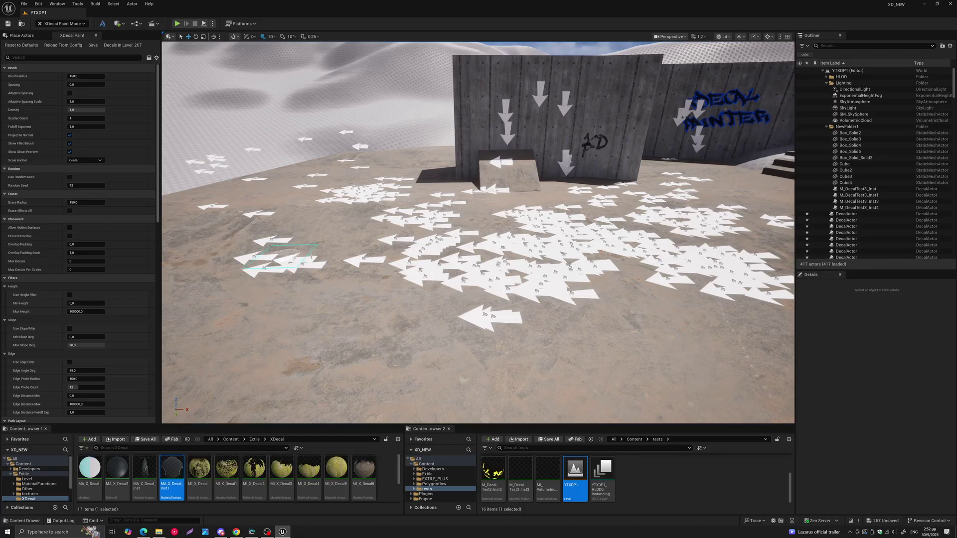
# - Turn off Project to Normal, look at the fixed projection axis setting, and turn Project to Normal back on
pyautogui.click(70, 136)
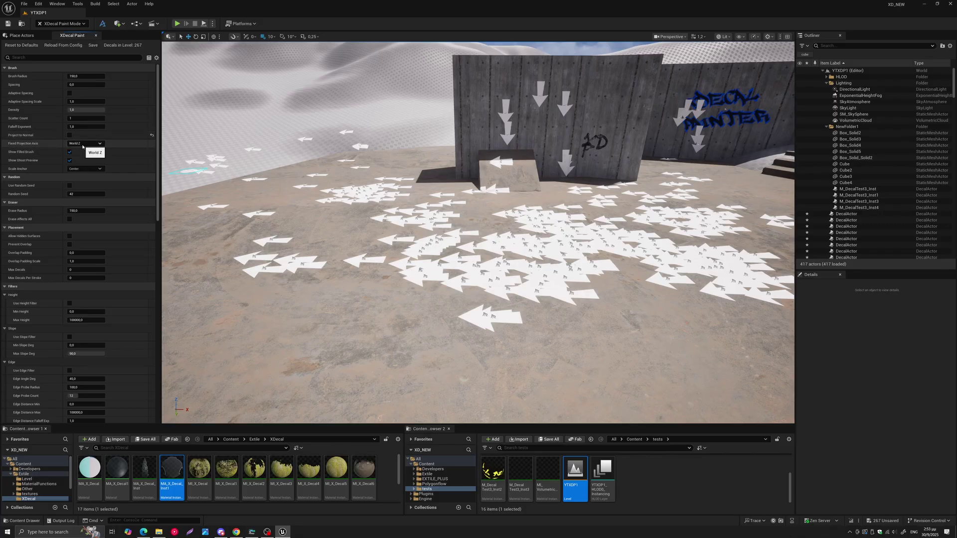
pyautogui.click(76, 143)
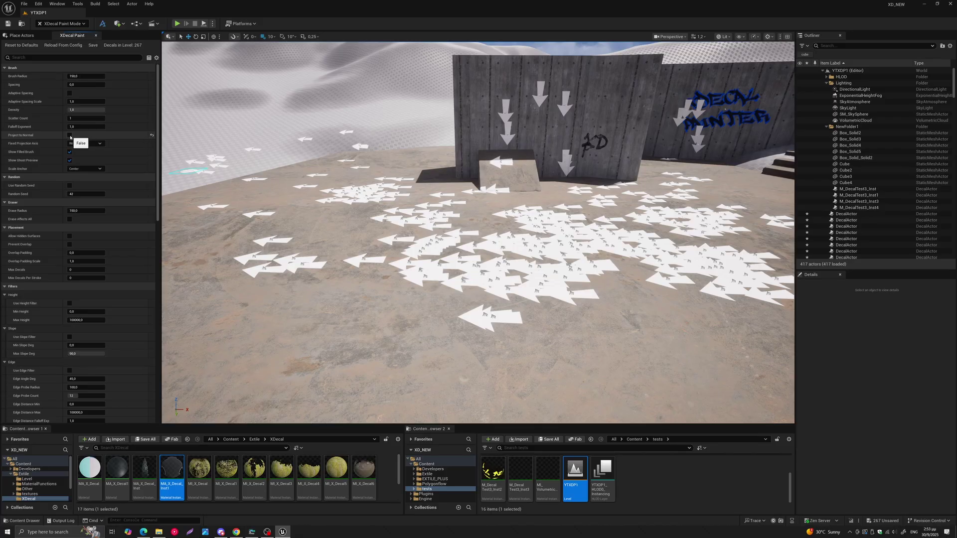
pyautogui.click(70, 136)
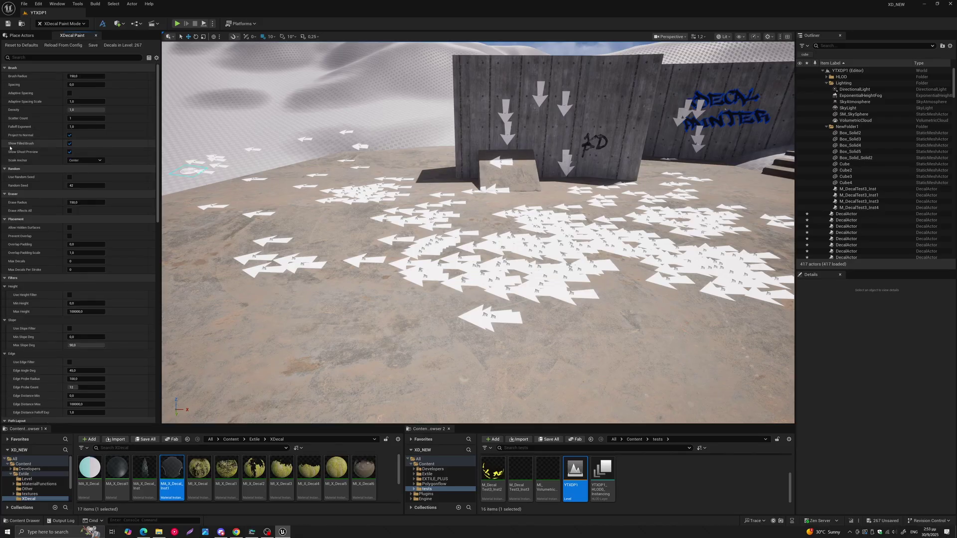
# - Turn off the filled brush display and try toggling the ghost preview
pyautogui.moveTo(298, 322)
pyautogui.mouseDown(button='right')
pyautogui.moveTo(292, 331)
pyautogui.moveTo(314, 309)
pyautogui.mouseUp(button='right')
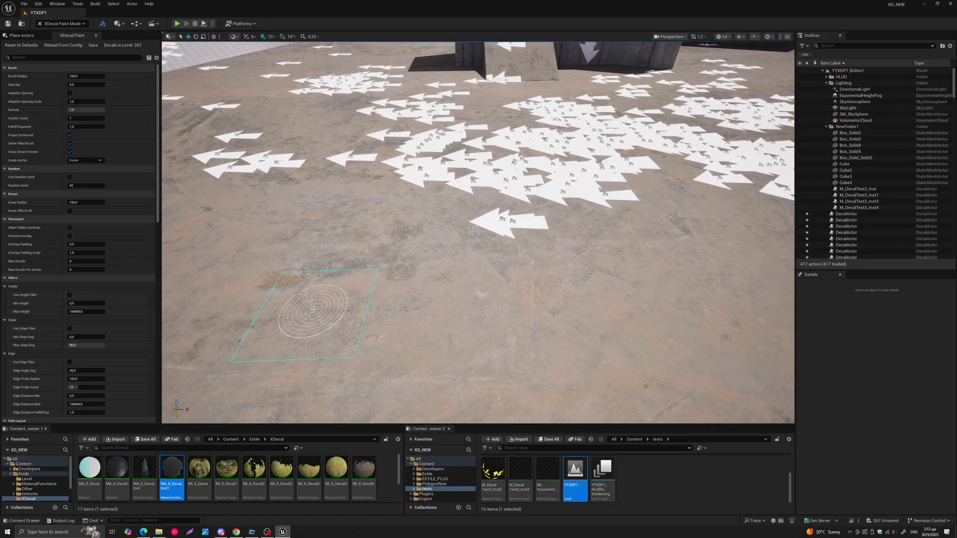
pyautogui.click(70, 144)
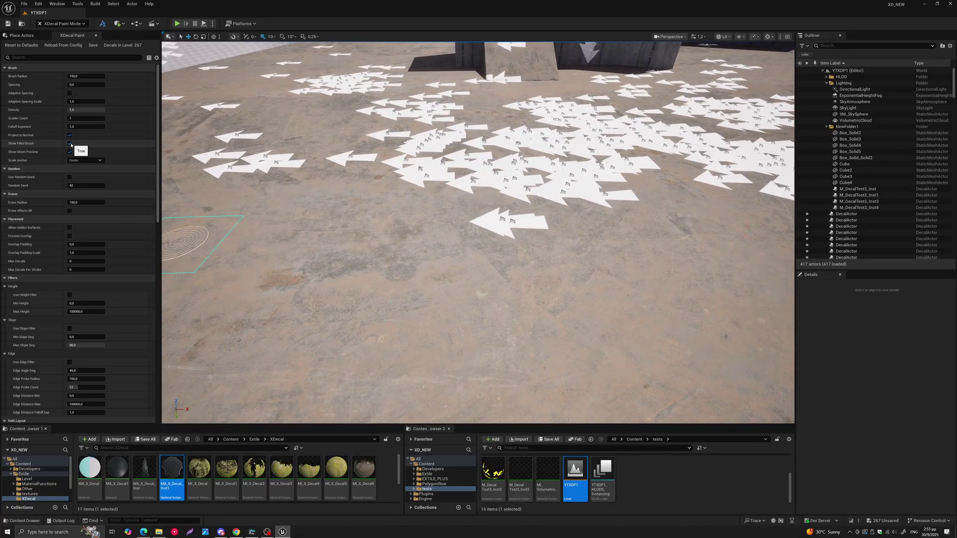
pyautogui.scroll(2, 314, 301)
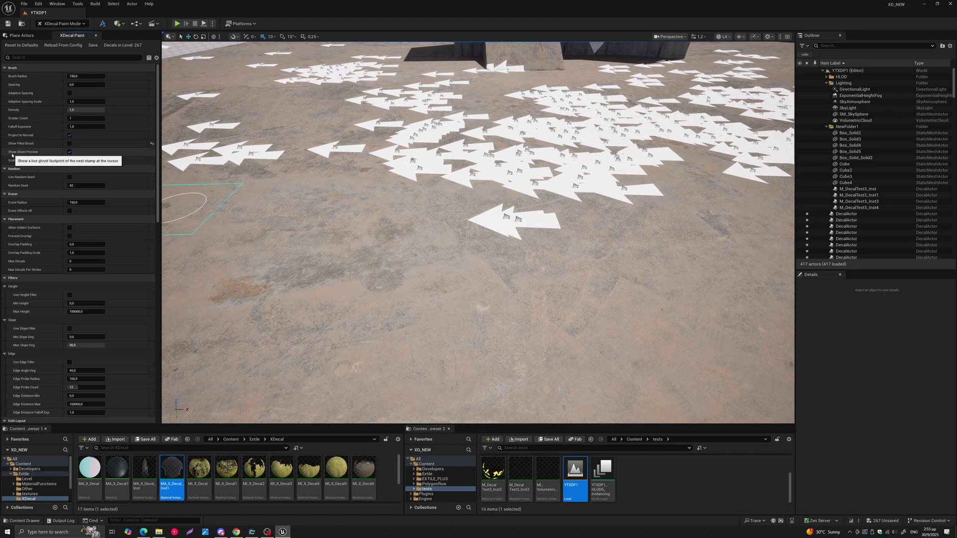
pyautogui.click(71, 152)
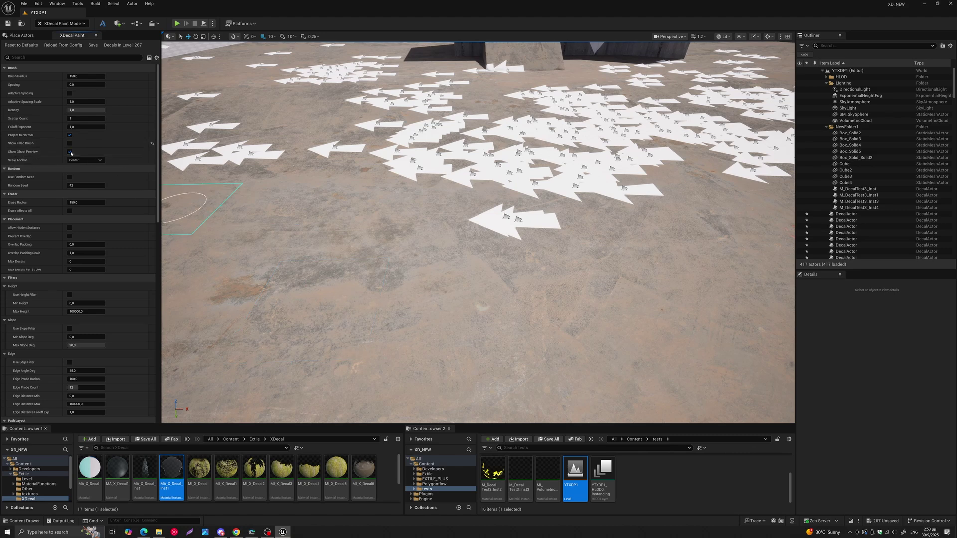
# - Place one arrow decal on the empty ground and turn the filled brush display back on
pyautogui.moveTo(332, 276); pyautogui.dragTo(341, 260, button='right')
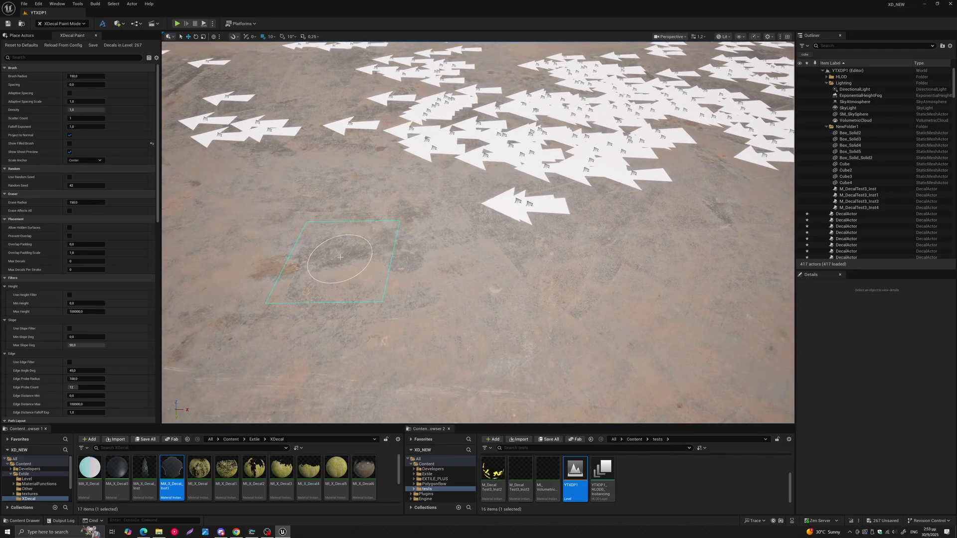
pyautogui.click(343, 245)
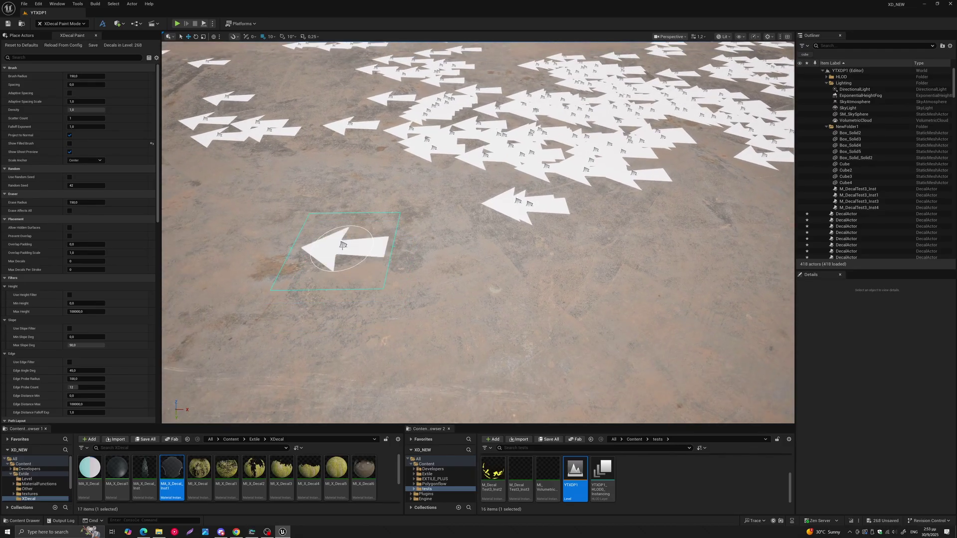
pyautogui.click(69, 152)
pyautogui.click(69, 144)
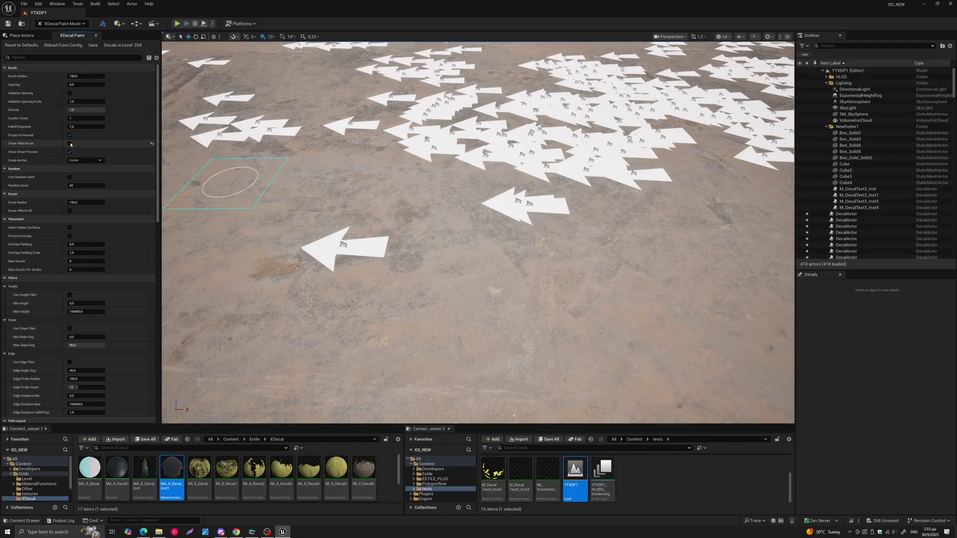
# - Try the Top Center, Top Left and Bottom Center scale anchors and compare the brush footprint on the ground
pyautogui.click(92, 161)
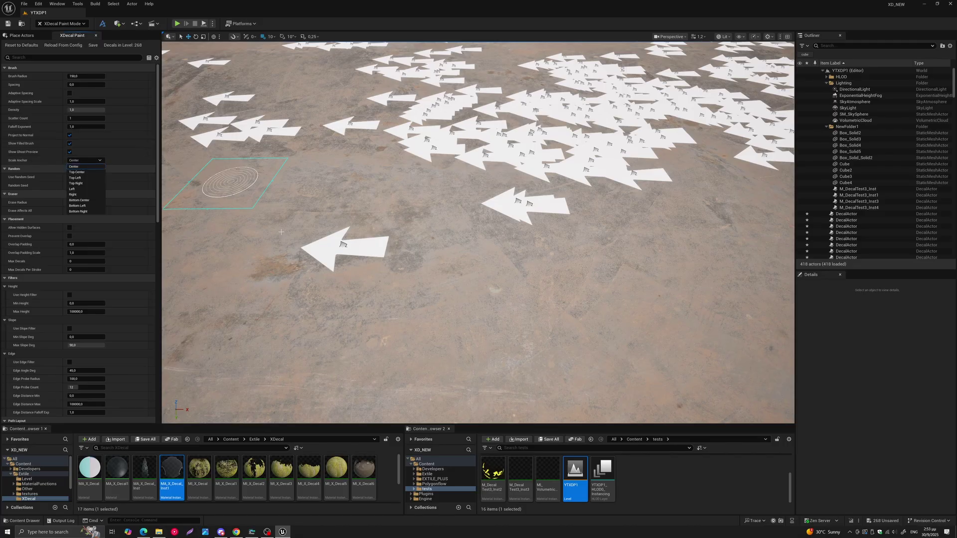
pyautogui.click(86, 167)
pyautogui.moveTo(285, 236); pyautogui.dragTo(285, 200, button='right')
pyautogui.press('a')
pyautogui.click(86, 159)
pyautogui.click(80, 175)
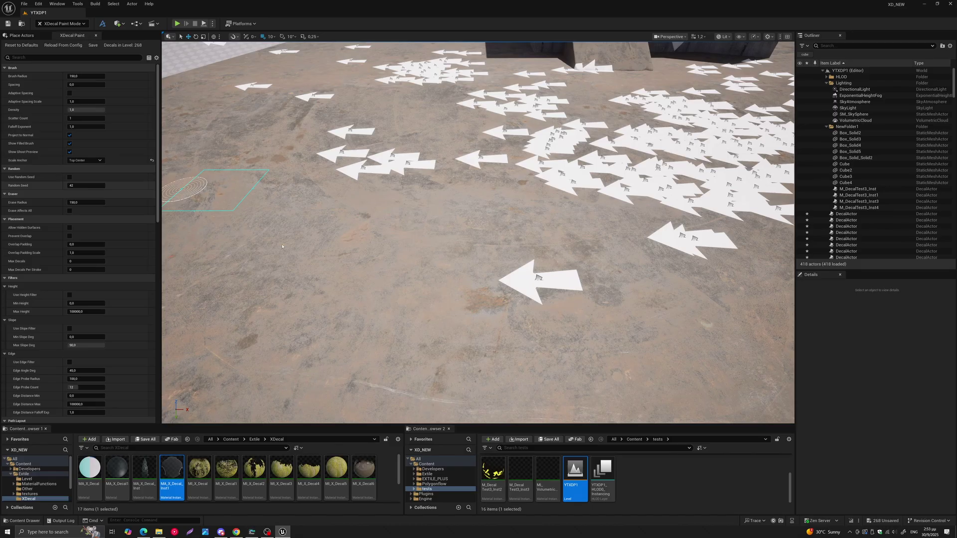
pyautogui.click(86, 160)
pyautogui.click(76, 177)
pyautogui.click(86, 160)
pyautogui.click(78, 200)
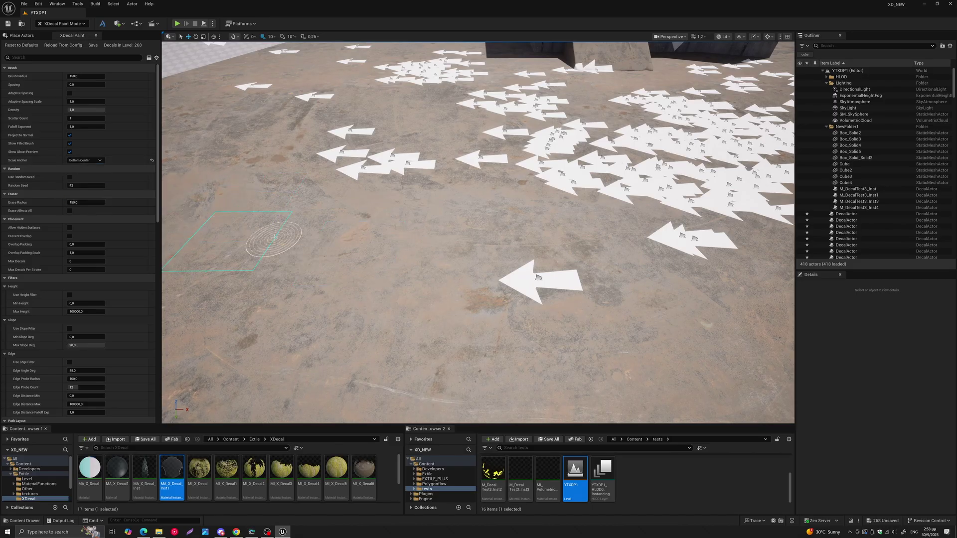
pyautogui.moveTo(280, 232); pyautogui.dragTo(269, 230, button='right')
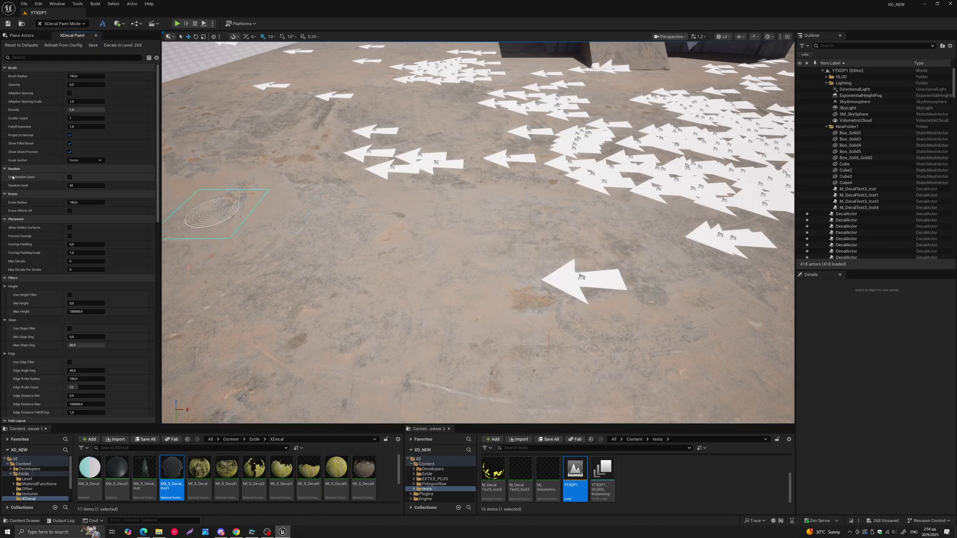
# - Erase a strip of arrow decals through the dense cluster on the ground using the default erase radius
pyautogui.moveTo(22, 181)
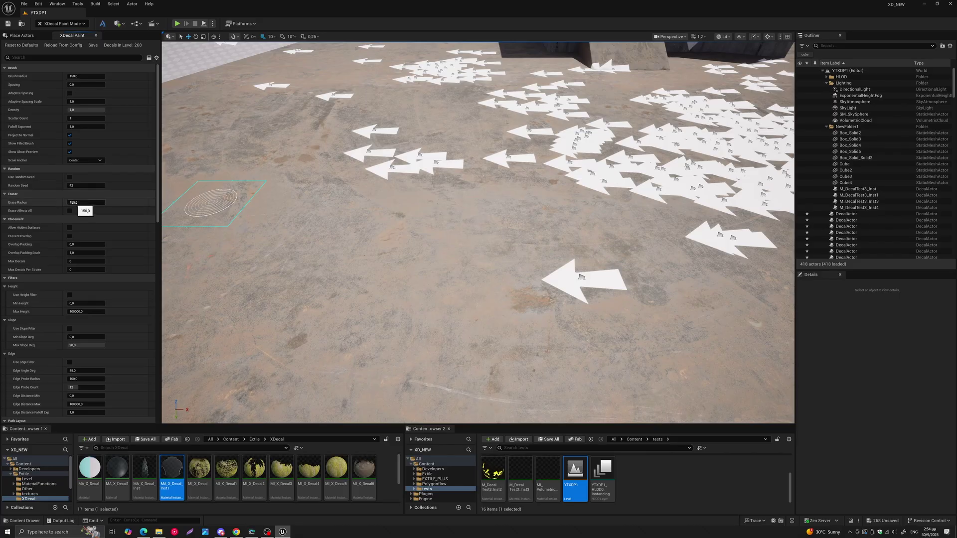
pyautogui.moveTo(557, 190); pyautogui.dragTo(546, 191, button='middle')
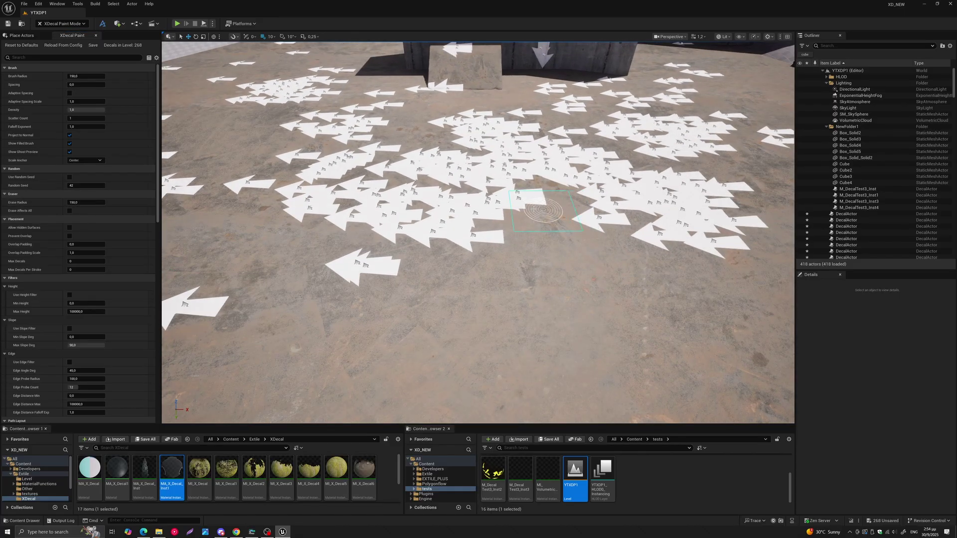
pyautogui.moveTo(520, 209); pyautogui.dragTo(524, 181, button='right')
pyautogui.moveTo(489, 234)
pyautogui.keyDown('shift'); pyautogui.mouseDown()
pyautogui.moveTo(393, 219)
pyautogui.moveTo(363, 245)
pyautogui.moveTo(426, 302)
pyautogui.mouseUp(); pyautogui.keyUp('shift')
pyautogui.moveTo(460, 279)
pyautogui.mouseDown(button='right')
pyautogui.moveTo(462, 258)
pyautogui.moveTo(473, 279)
pyautogui.moveTo(468, 259)
pyautogui.moveTo(491, 262)
pyautogui.mouseUp(button='right')
pyautogui.press('s')
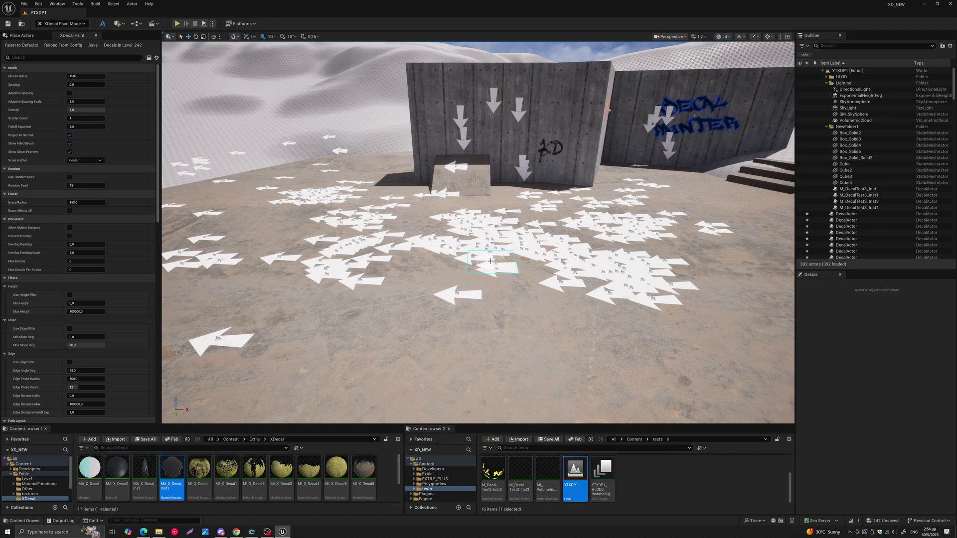
# - Clear all painted arrow decals with an erase radius above 140000 and restore the radius to 150
pyautogui.moveTo(86, 203); pyautogui.dragTo(152, 203)
pyautogui.keyDown('shift'); pyautogui.click(465, 226); pyautogui.keyUp('shift')
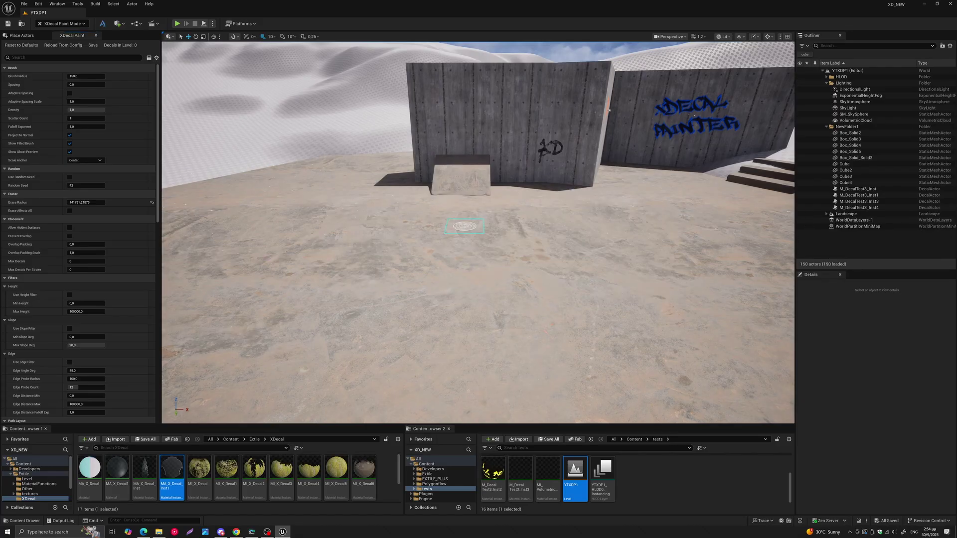
pyautogui.click(152, 202)
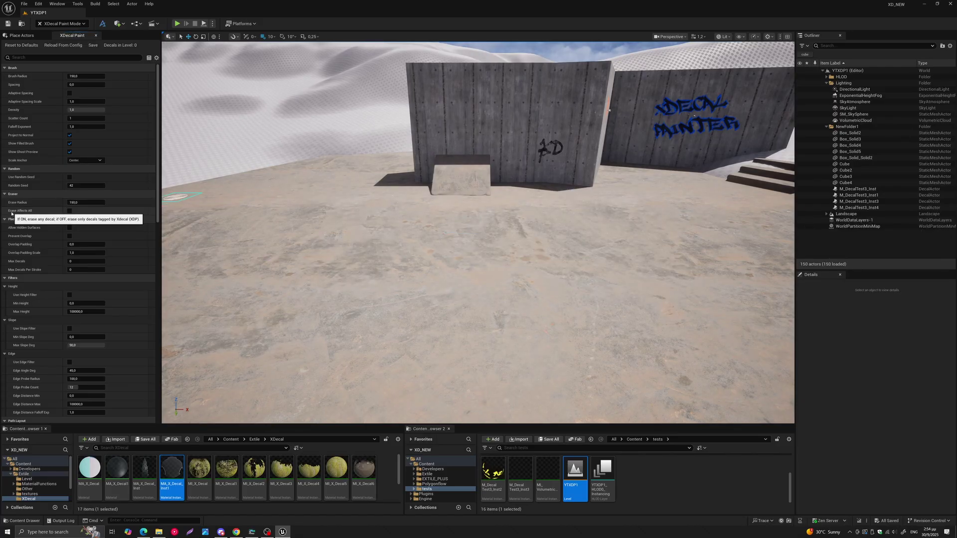
# - Erase the graffiti decals from the concrete walls with Erase Affects All temporarily enabled, and reset that option
pyautogui.moveTo(509, 166); pyautogui.dragTo(598, 152, button='right')
pyautogui.scroll(5, 474, 144)
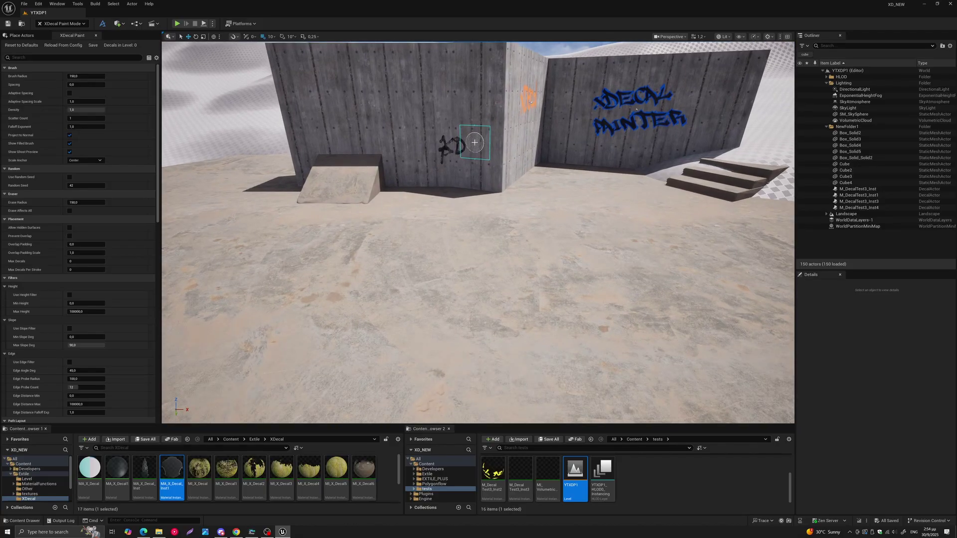
pyautogui.scroll(-3, 471, 144)
pyautogui.scroll(-1, 449, 149)
pyautogui.moveTo(418, 153); pyautogui.dragTo(365, 152, button='middle')
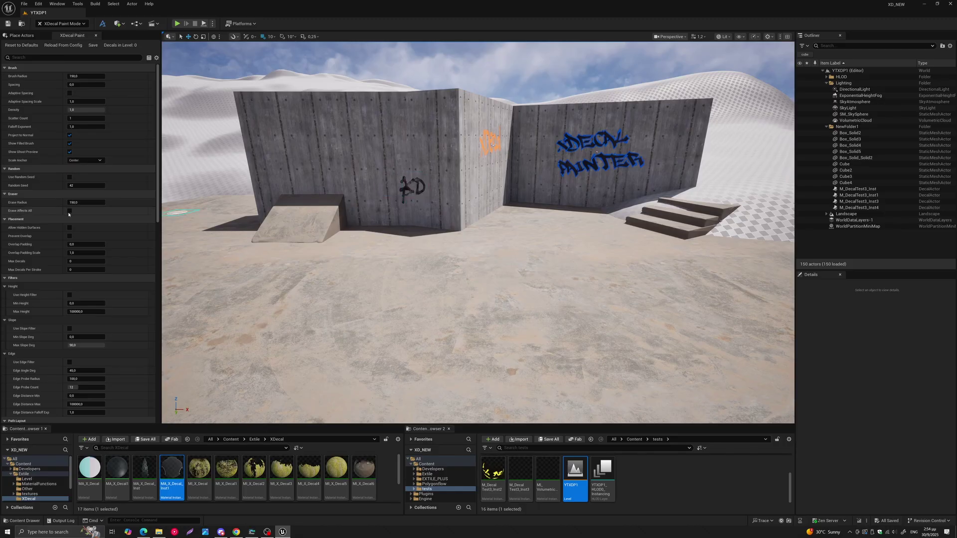
pyautogui.click(69, 211)
pyautogui.click(411, 187)
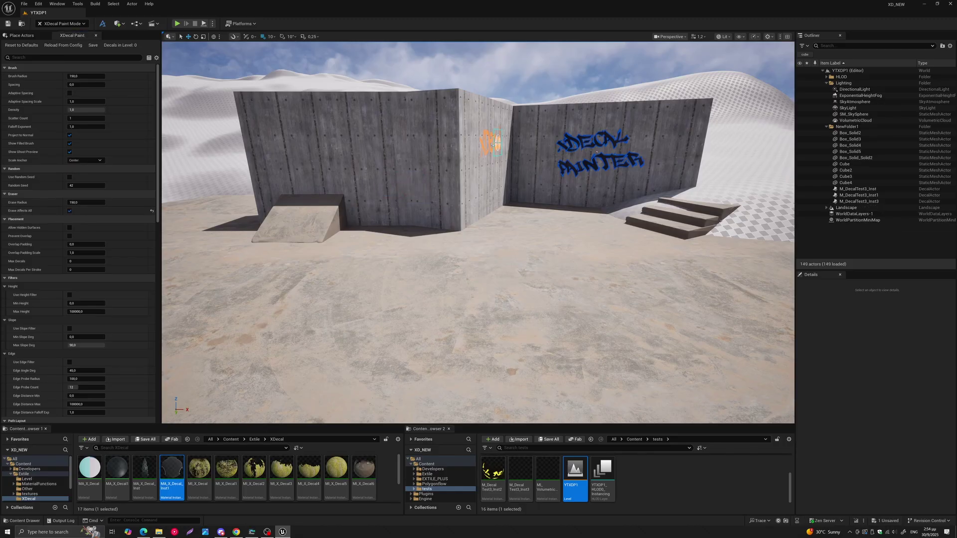
pyautogui.click(602, 159)
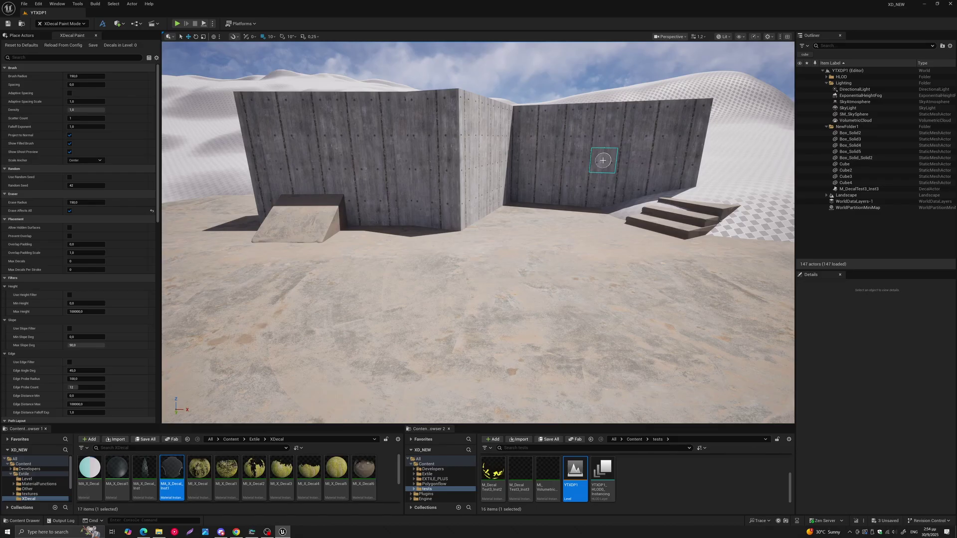
pyautogui.click(152, 212)
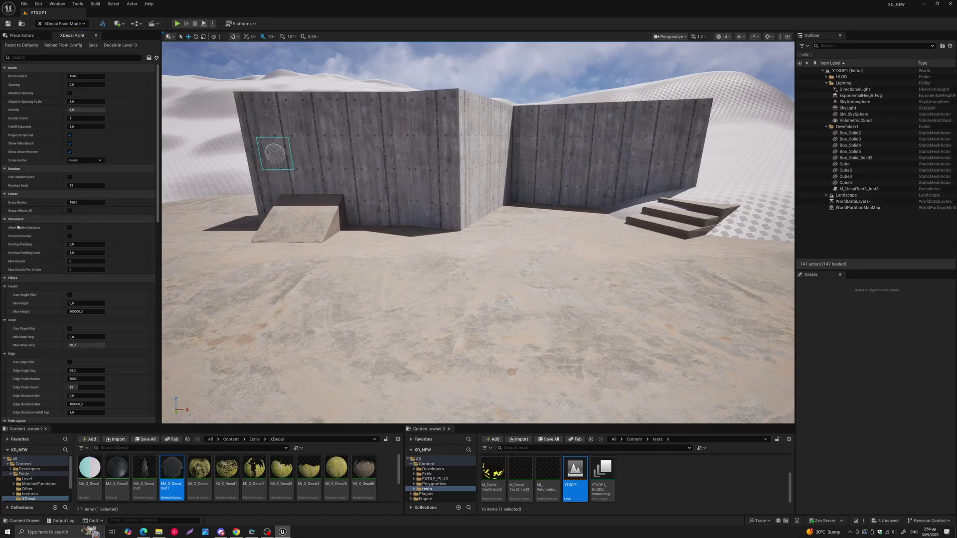
# - Try the Allow Hidden Surfaces placement option with the brush beside the ramp
pyautogui.scroll(-2, 17, 227)
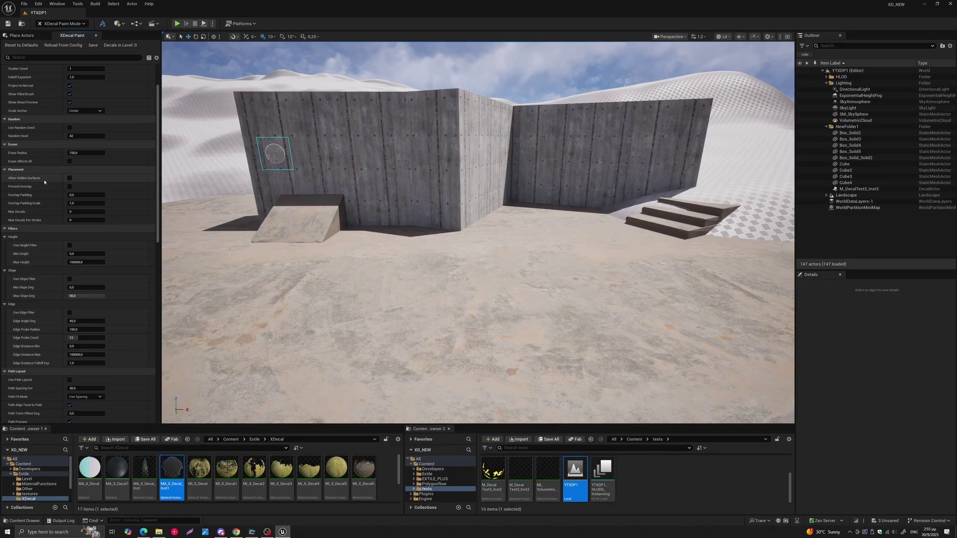
pyautogui.moveTo(336, 230); pyautogui.dragTo(388, 240, button='middle')
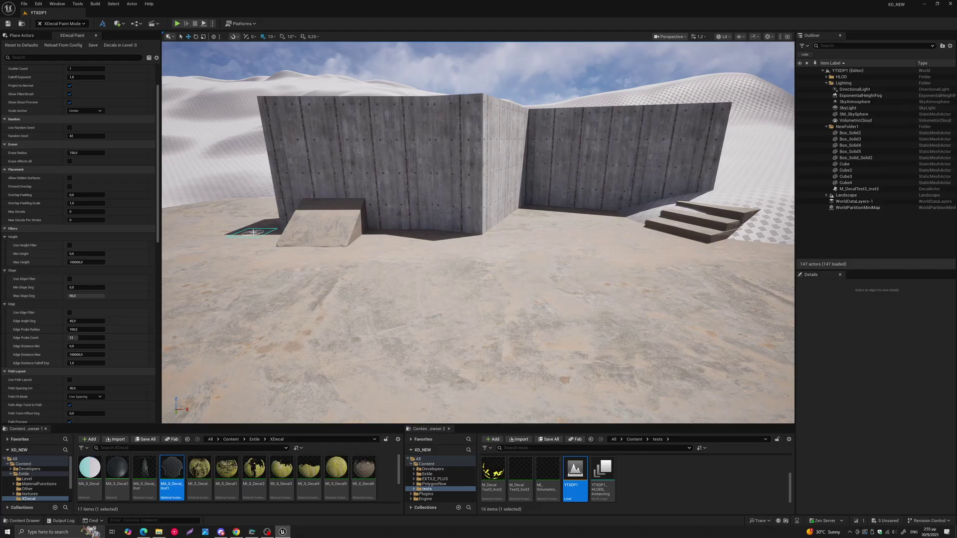
pyautogui.scroll(2, 257, 232)
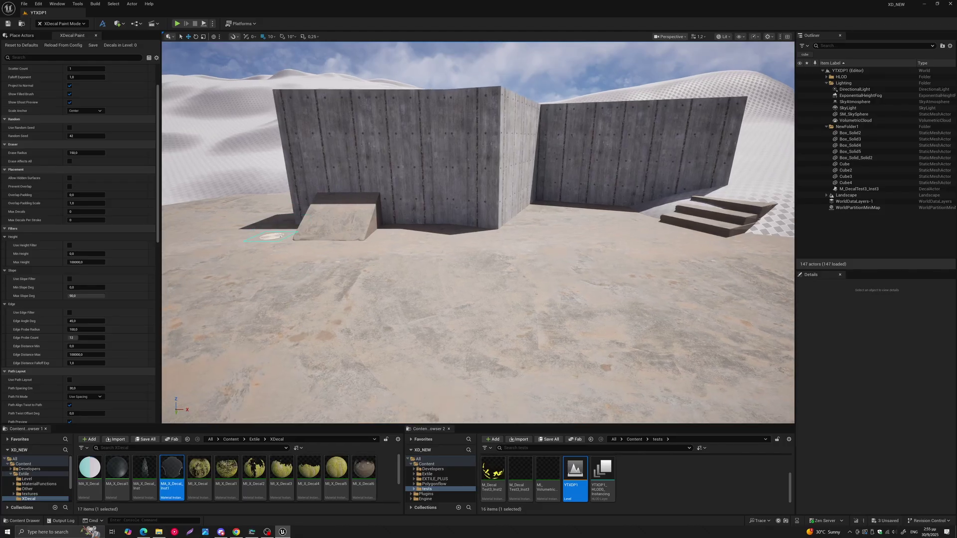
pyautogui.click(70, 178)
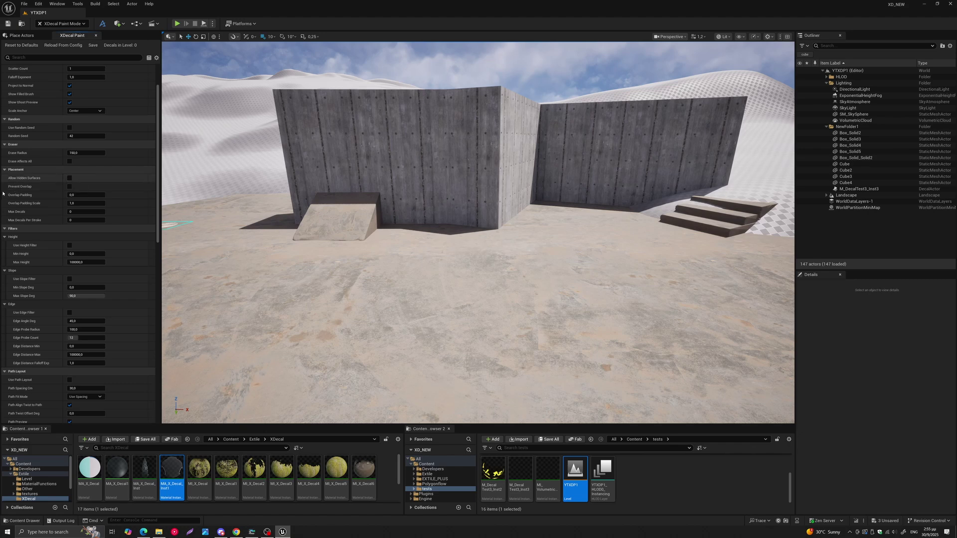
# - Paint a dense patch of overlapping arrow decals on the ground in front of the ramp
pyautogui.scroll(5, 299, 269)
pyautogui.moveTo(284, 231)
pyautogui.mouseDown()
pyautogui.moveTo(264, 259)
pyautogui.moveTo(324, 242)
pyautogui.moveTo(287, 281)
pyautogui.moveTo(378, 267)
pyautogui.moveTo(348, 221)
pyautogui.moveTo(339, 269)
pyautogui.mouseUp()
pyautogui.moveTo(353, 267); pyautogui.dragTo(615, 265, button='middle')
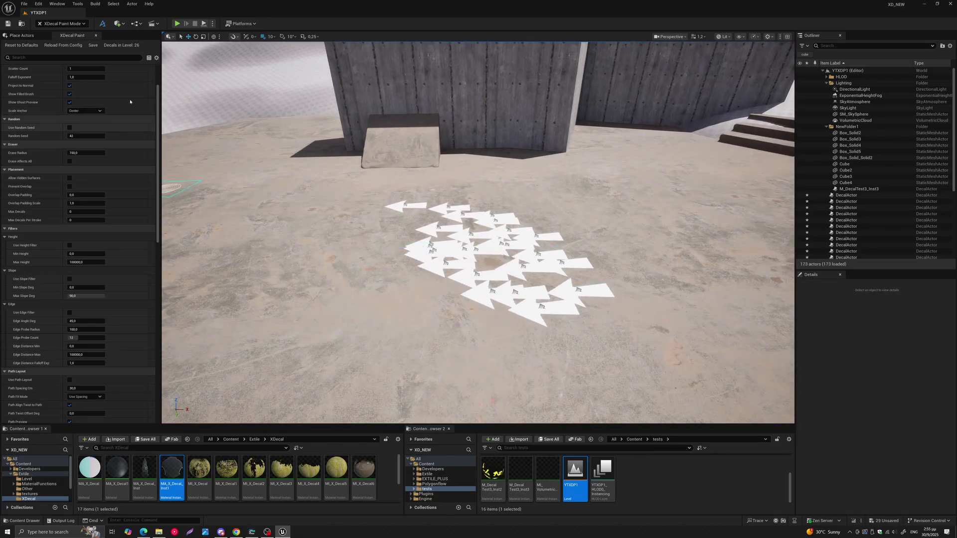
# - Paint more arrow decals on the ground around the dense patch in front of the ramp
pyautogui.scroll(-3, 369, 226)
pyautogui.moveTo(366, 230); pyautogui.dragTo(376, 229, button='right')
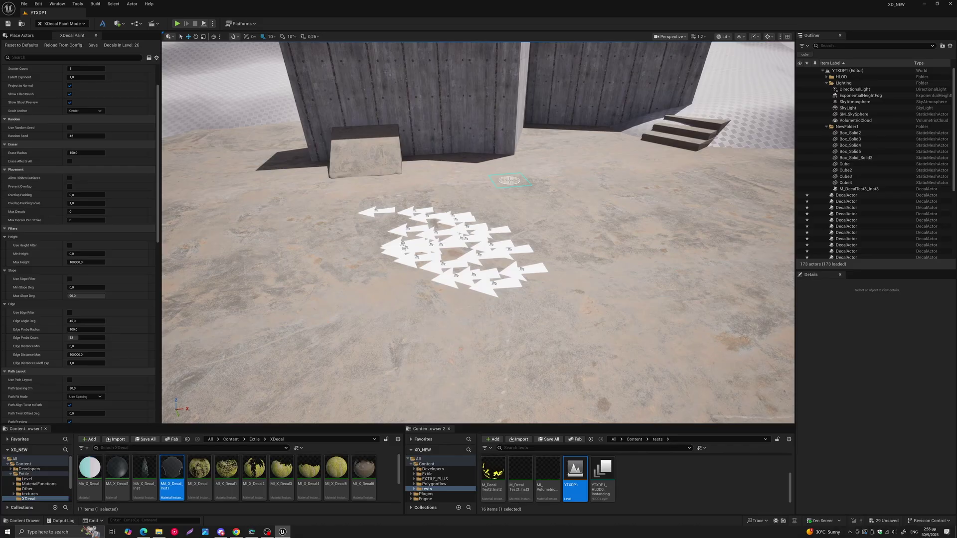
pyautogui.moveTo(521, 180)
pyautogui.mouseDown()
pyautogui.moveTo(416, 199)
pyautogui.moveTo(263, 198)
pyautogui.moveTo(341, 267)
pyautogui.moveTo(562, 245)
pyautogui.moveTo(575, 153)
pyautogui.moveTo(548, 209)
pyautogui.mouseUp()
pyautogui.scroll(-2, 516, 213)
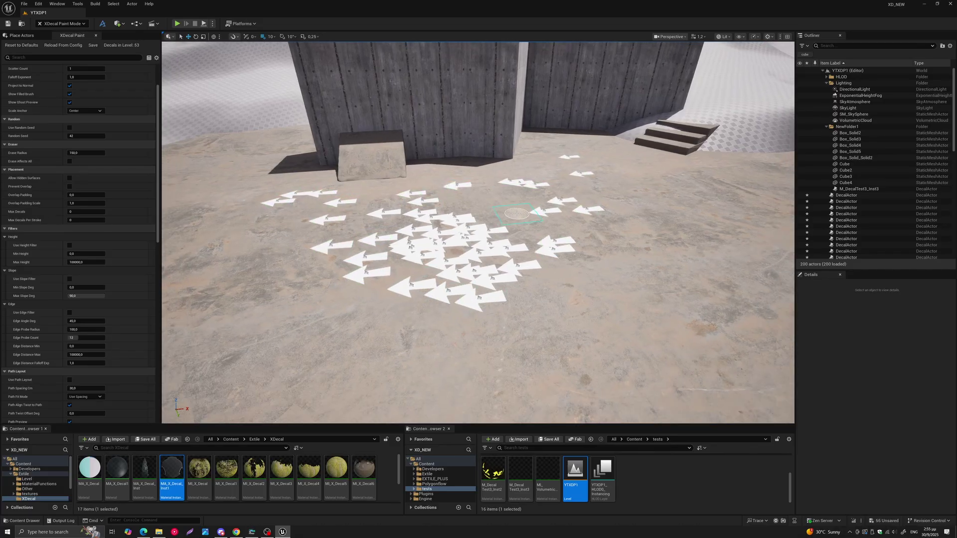
pyautogui.moveTo(514, 220); pyautogui.dragTo(486, 189, button='middle')
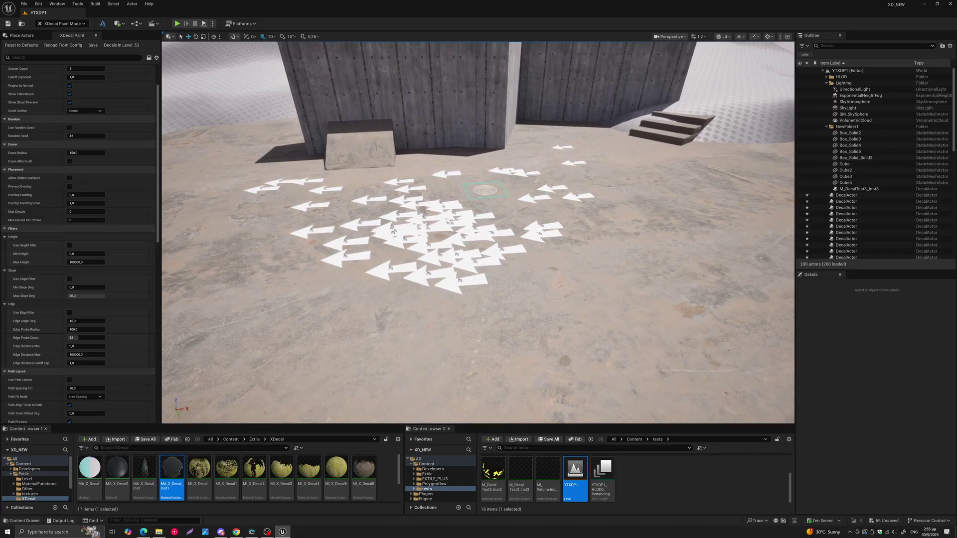
# - Paint widely spaced arrows around the existing patch with Prevent Overlap on, Overlap Padding at 10 and a higher Overlap Padding Scale
pyautogui.click(79, 194)
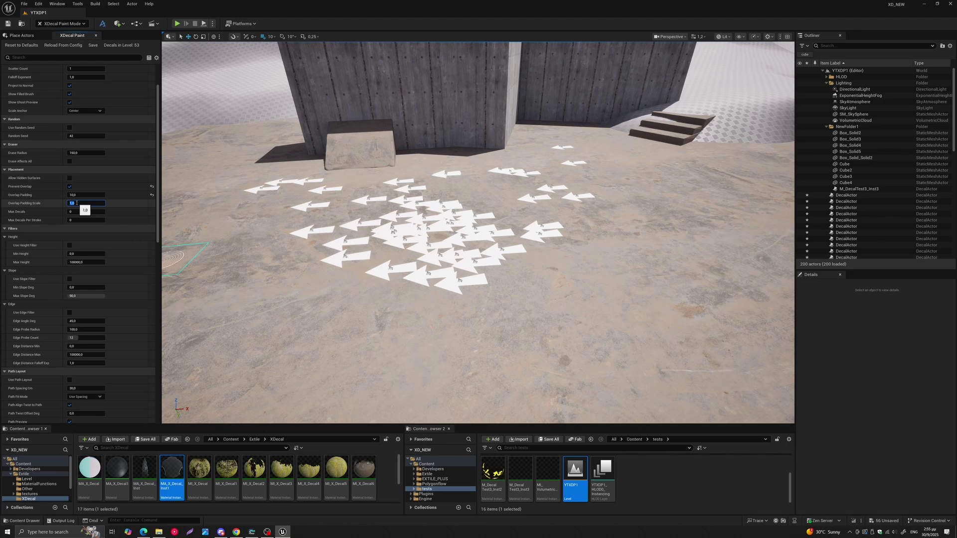
pyautogui.moveTo(675, 190); pyautogui.dragTo(636, 306)
pyautogui.moveTo(311, 269)
pyautogui.mouseDown()
pyautogui.moveTo(226, 145)
pyautogui.moveTo(222, 276)
pyautogui.moveTo(273, 339)
pyautogui.mouseUp()
pyautogui.moveTo(521, 269)
pyautogui.mouseDown()
pyautogui.moveTo(428, 381)
pyautogui.moveTo(208, 175)
pyautogui.moveTo(219, 184)
pyautogui.mouseUp()
pyautogui.moveTo(411, 262); pyautogui.dragTo(383, 250, button='right')
pyautogui.moveTo(405, 261)
pyautogui.mouseDown()
pyautogui.moveTo(305, 217)
pyautogui.moveTo(290, 297)
pyautogui.mouseUp()
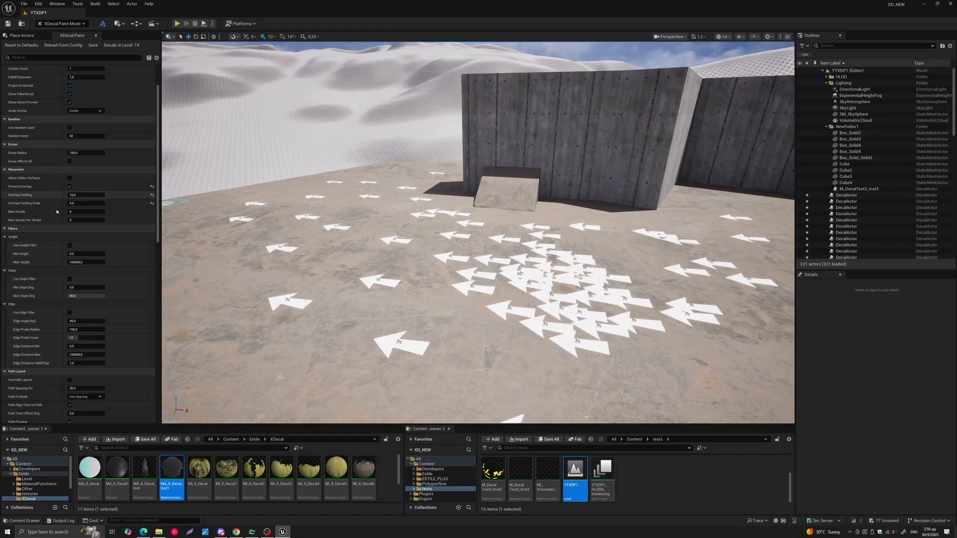
# - Reset Prevent Overlap, Overlap Padding and Overlap Padding Scale to their defaults
pyautogui.moveTo(356, 269)
pyautogui.mouseDown(button='right')
pyautogui.moveTo(401, 273)
pyautogui.moveTo(379, 261)
pyautogui.moveTo(387, 270)
pyautogui.mouseUp(button='right')
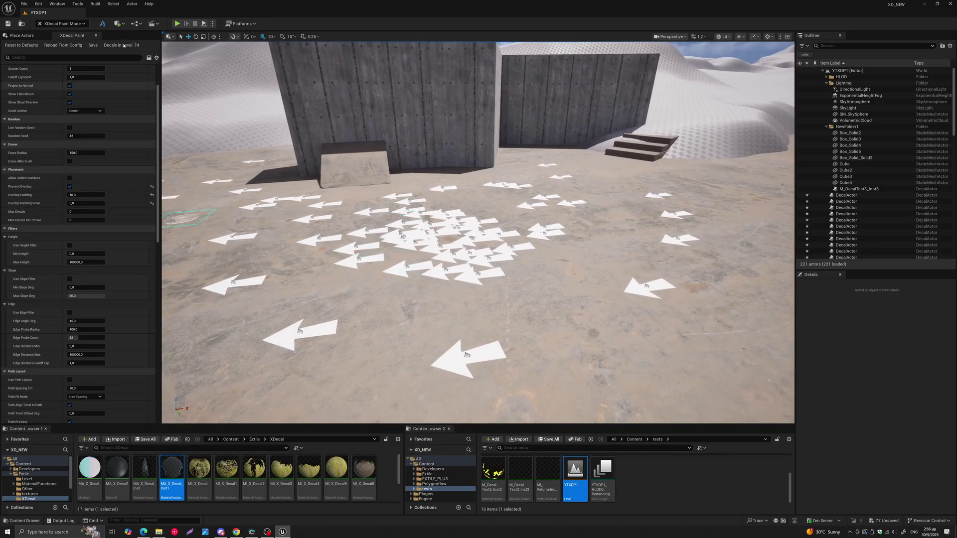
pyautogui.click(152, 186)
pyautogui.click(152, 195)
pyautogui.click(152, 204)
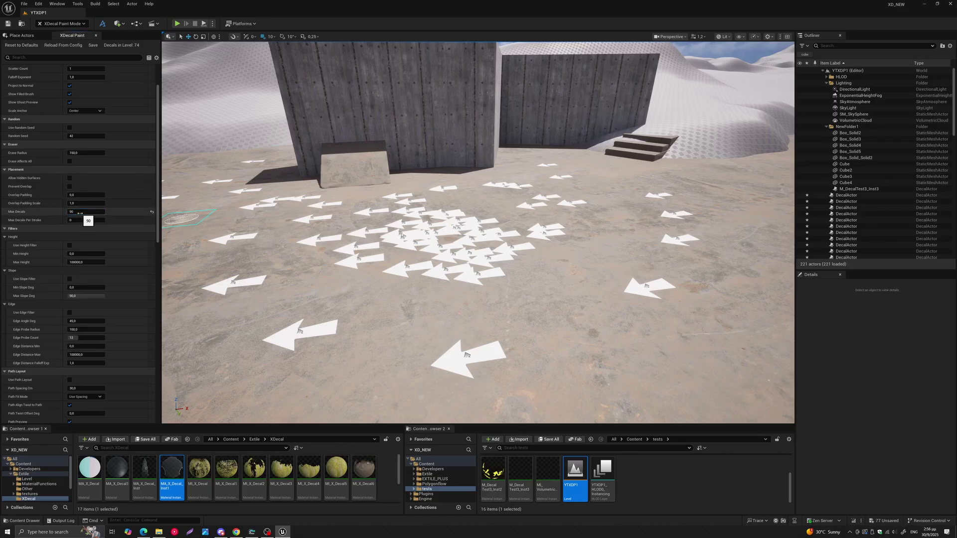
# - Limit Max Decals to 90 and paint arrow strokes across the foreground until the limit is reached
pyautogui.moveTo(550, 294)
pyautogui.mouseDown()
pyautogui.moveTo(588, 241)
pyautogui.moveTo(567, 337)
pyautogui.mouseUp()
pyautogui.moveTo(404, 313)
pyautogui.mouseDown()
pyautogui.moveTo(289, 279)
pyautogui.moveTo(246, 346)
pyautogui.mouseUp()
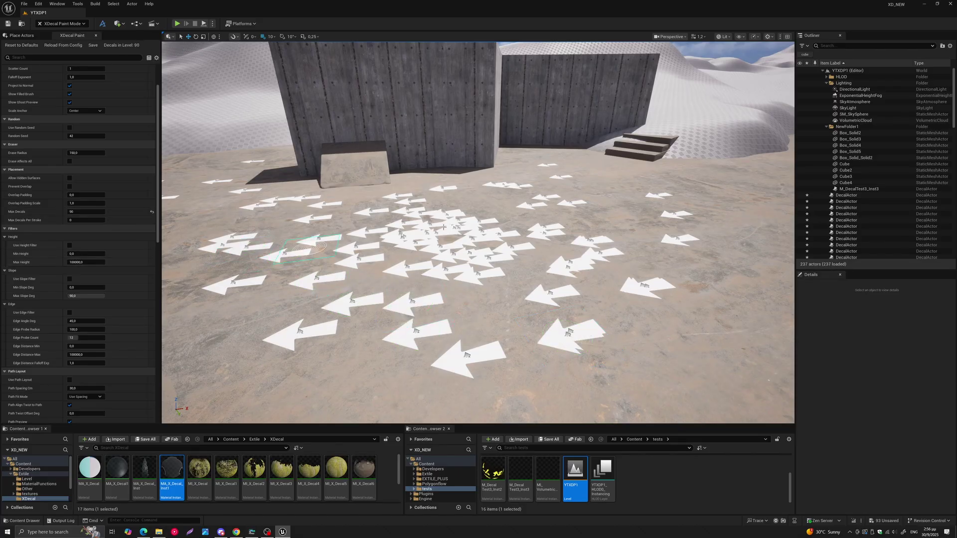
pyautogui.scroll(-2, 442, 223)
pyautogui.scroll(3, 442, 223)
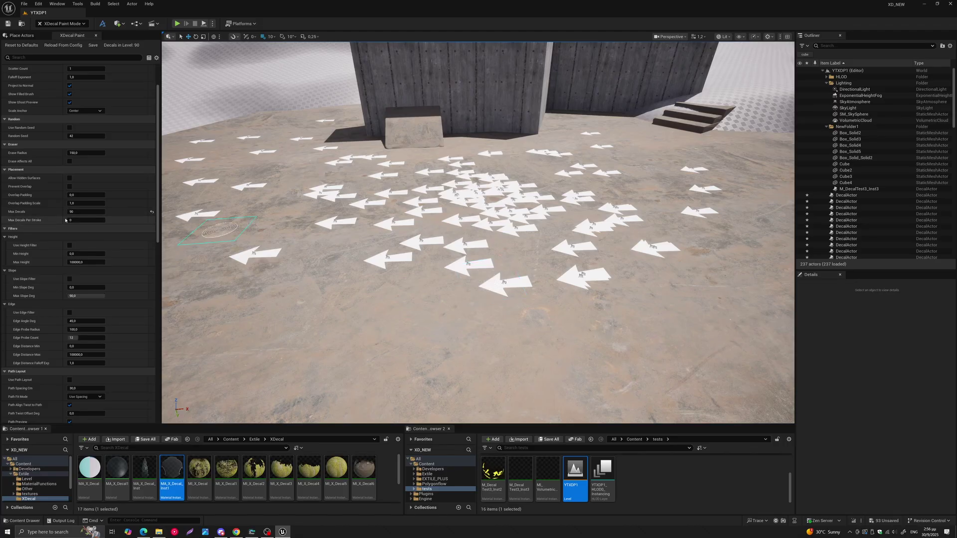
# - Reset Max Decals to its default and set Max Decals Per Stroke to 5
pyautogui.click(152, 212)
pyautogui.write('5')
pyautogui.press('Return')
# - Paint several separate arrow strokes on the empty foreground with the per-stroke limit, and reset Max Decals Per Stroke
pyautogui.scroll(-2, 313, 265)
pyautogui.moveTo(314, 266); pyautogui.dragTo(315, 280, button='right')
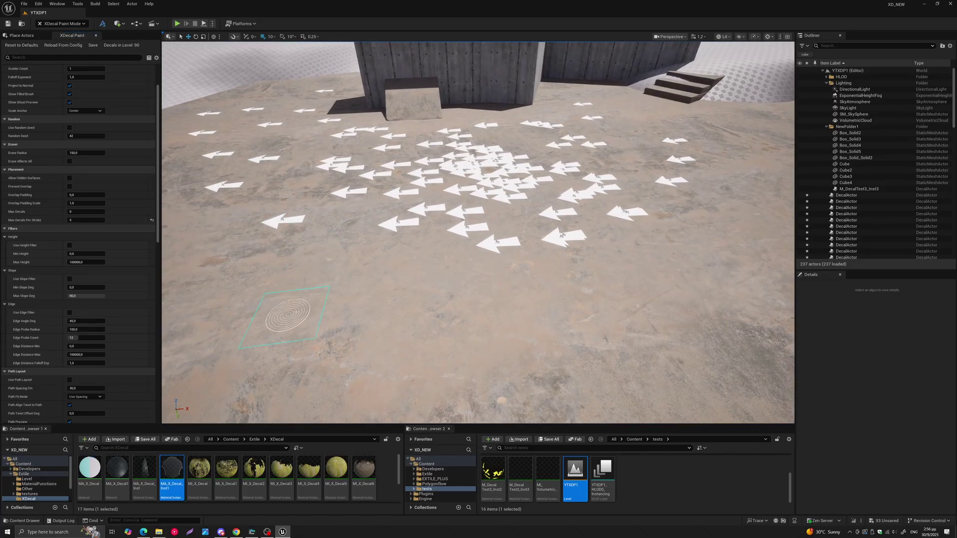
pyautogui.moveTo(289, 312); pyautogui.dragTo(336, 280)
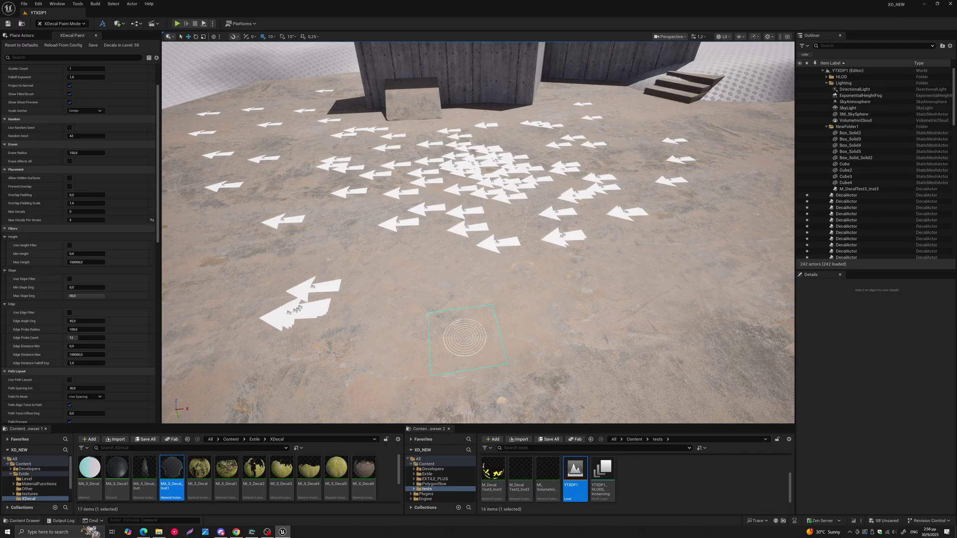
pyautogui.moveTo(464, 337); pyautogui.dragTo(491, 295)
pyautogui.moveTo(620, 306); pyautogui.dragTo(617, 276)
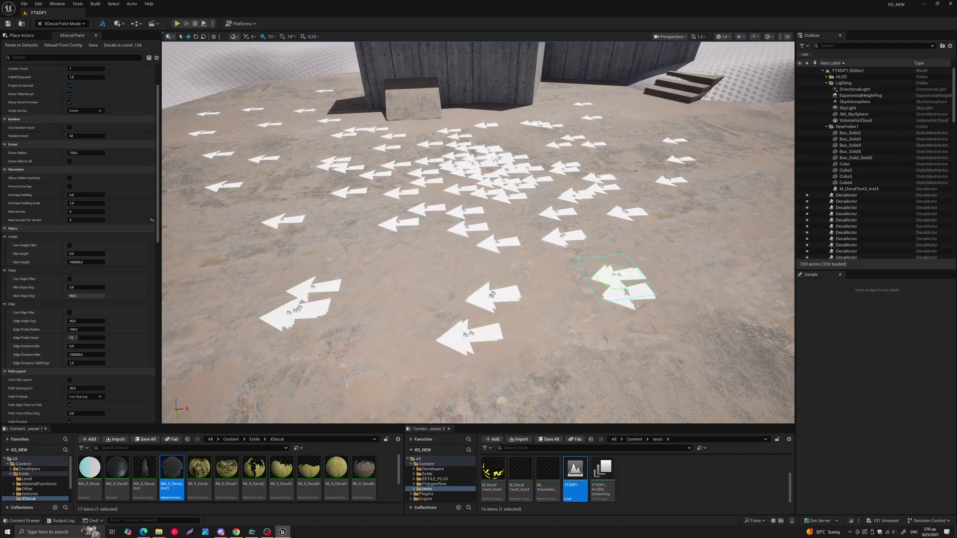
pyautogui.moveTo(309, 242)
pyautogui.mouseDown()
pyautogui.moveTo(235, 246)
pyautogui.moveTo(199, 226)
pyautogui.mouseUp()
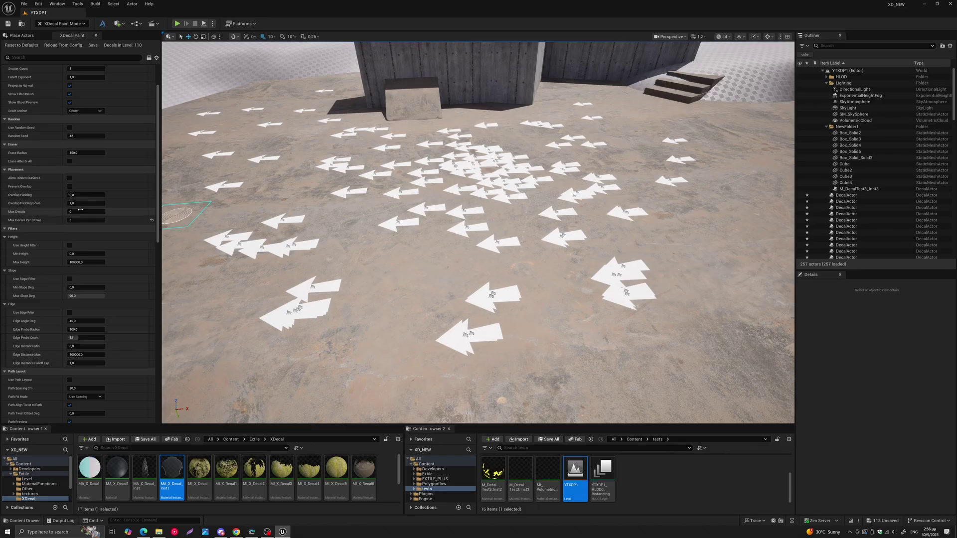
pyautogui.click(152, 220)
# - Enable Use Edge Filter and paint a stroke of arrow decals down the outer corner of the concrete wall
pyautogui.moveTo(259, 216); pyautogui.dragTo(294, 216, button='right')
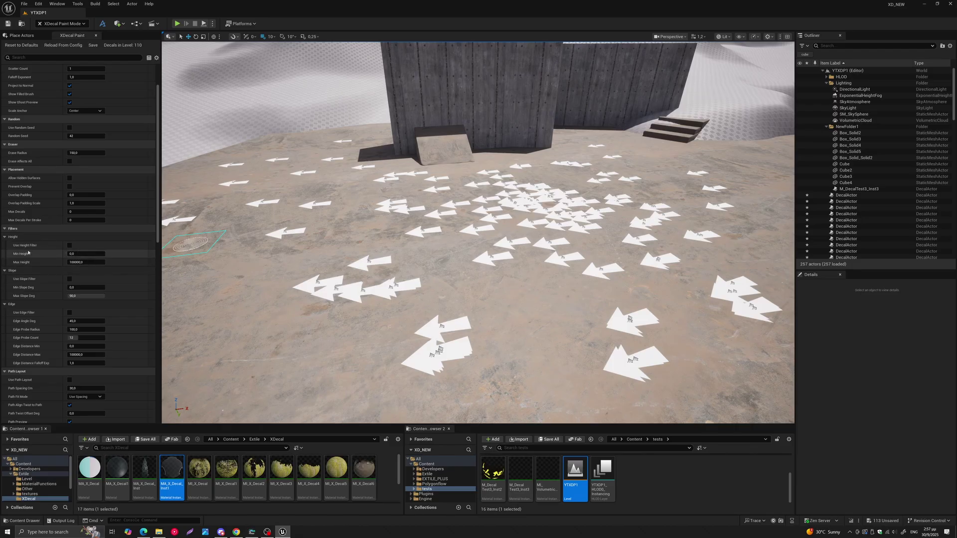
pyautogui.scroll(-1, 20, 269)
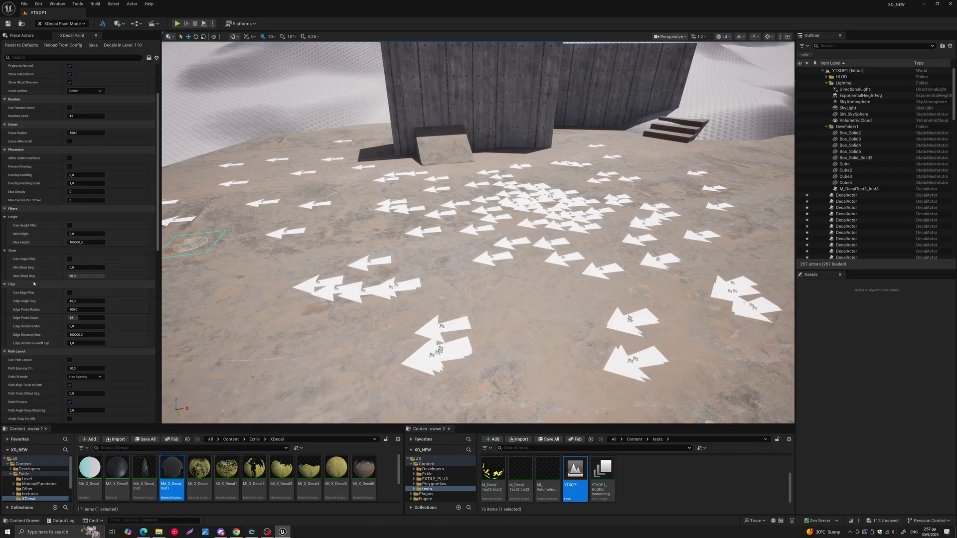
pyautogui.moveTo(497, 174); pyautogui.dragTo(484, 162, button='right')
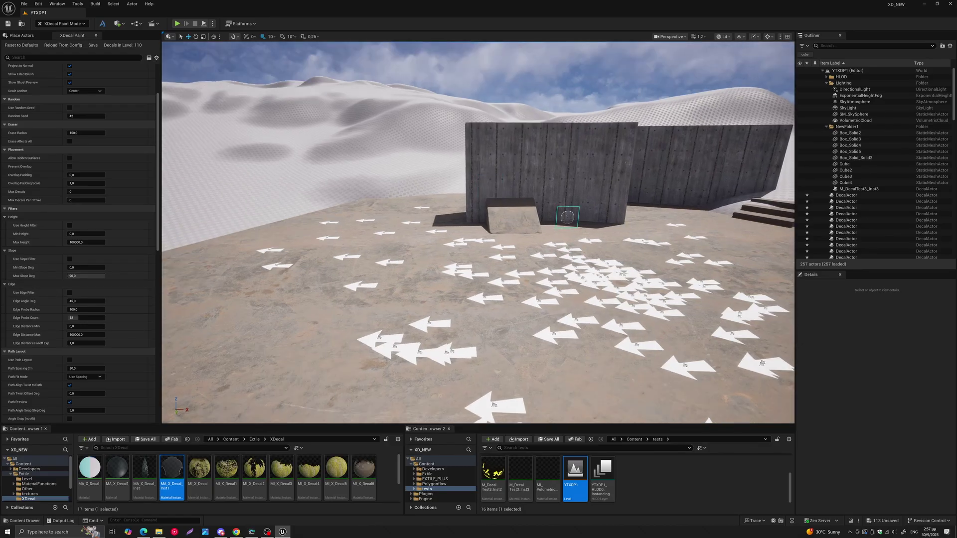
pyautogui.moveTo(570, 216); pyautogui.dragTo(169, 201, button='middle')
pyautogui.scroll(6, 456, 201)
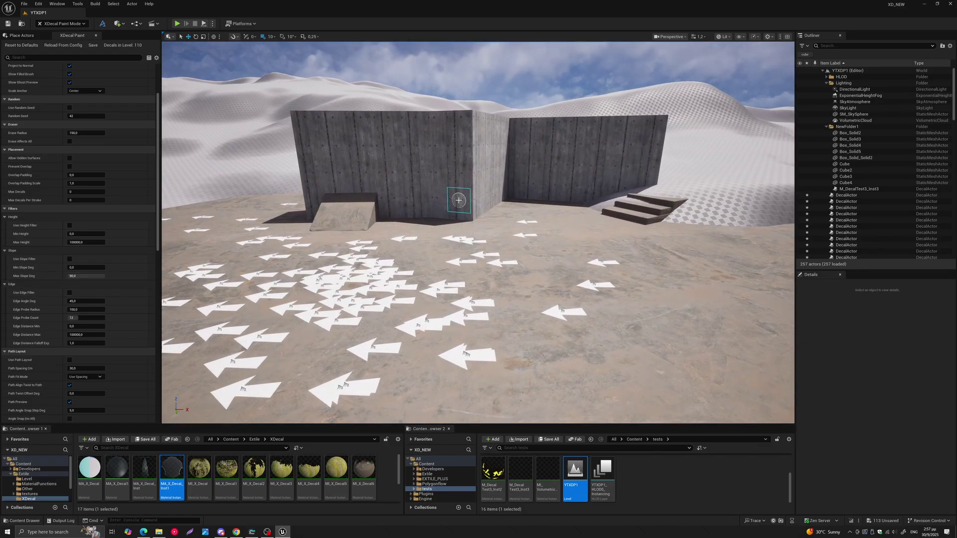
pyautogui.scroll(8, 458, 199)
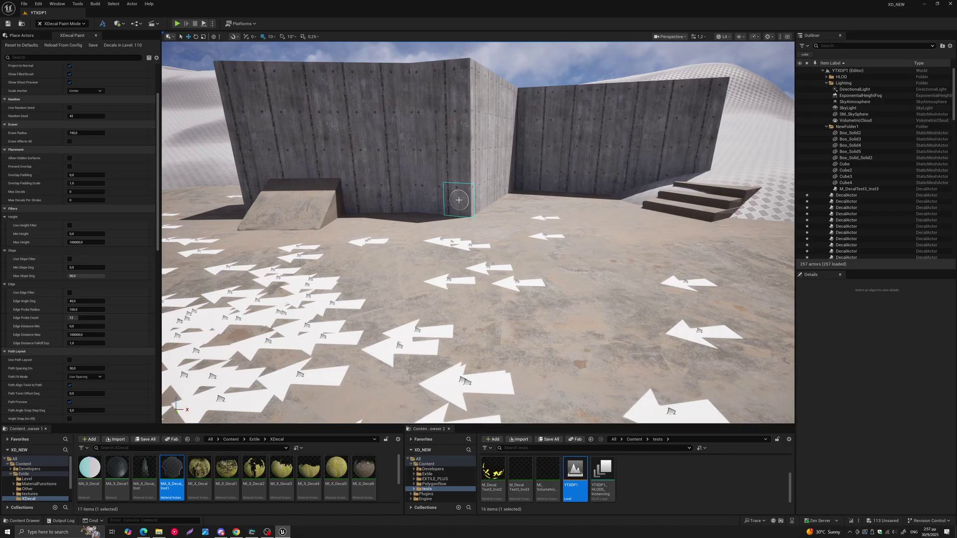
pyautogui.scroll(8, 458, 200)
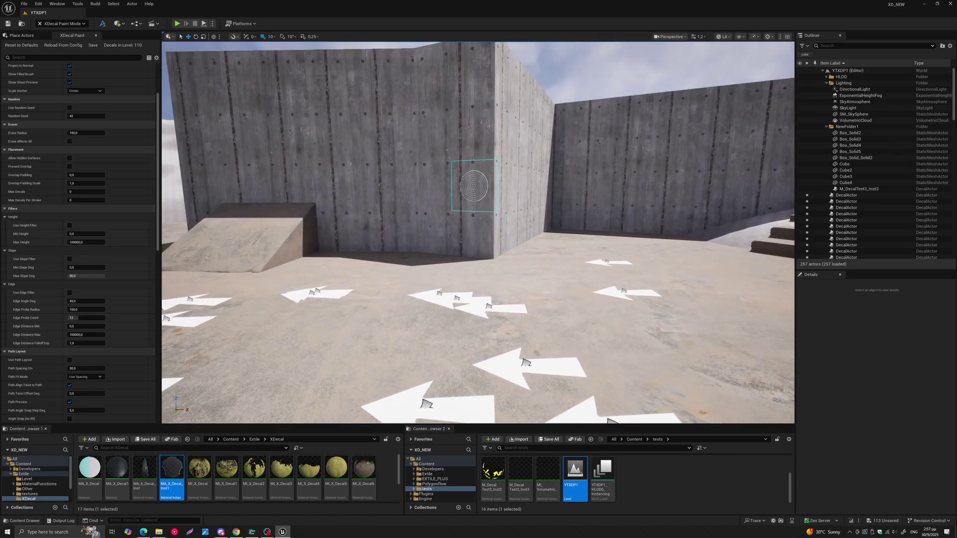
pyautogui.scroll(5, 458, 210)
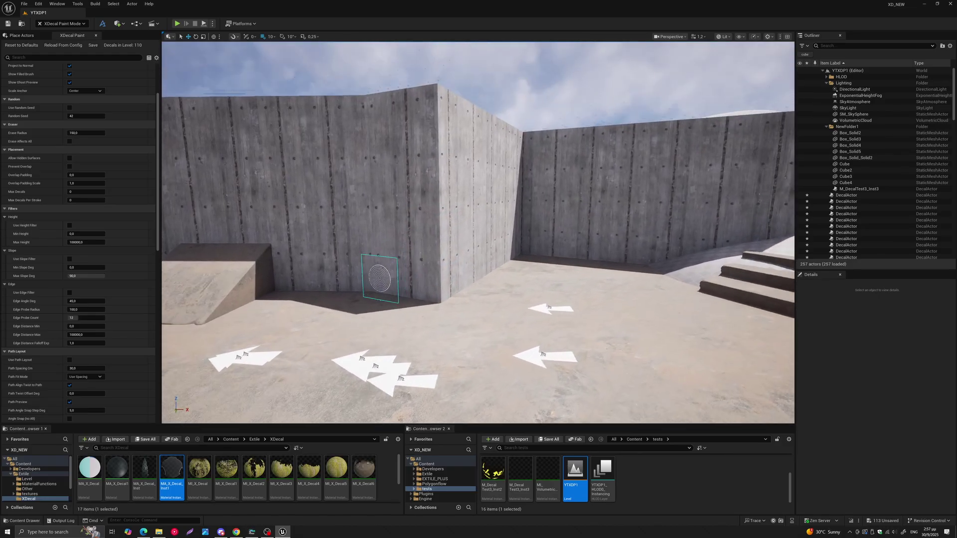
pyautogui.click(70, 293)
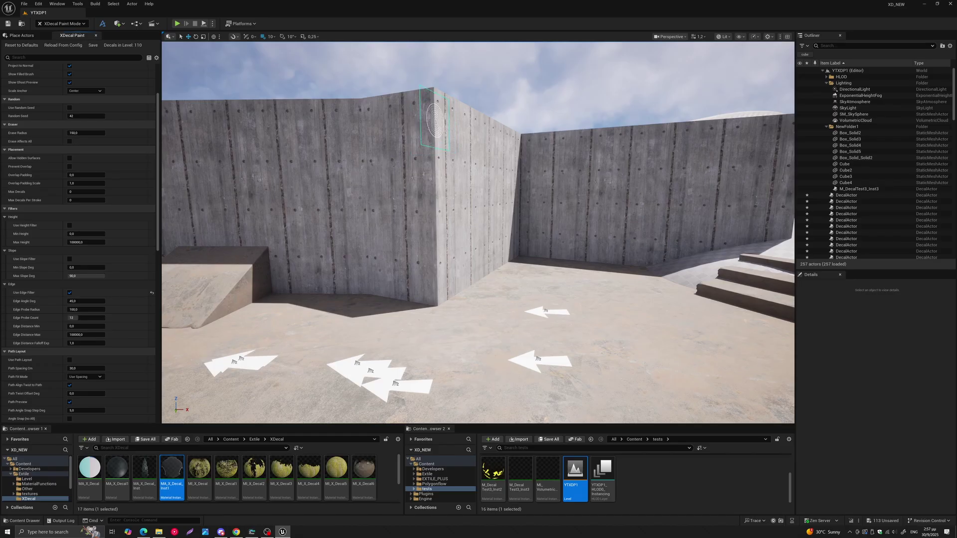
pyautogui.moveTo(434, 109); pyautogui.dragTo(440, 272)
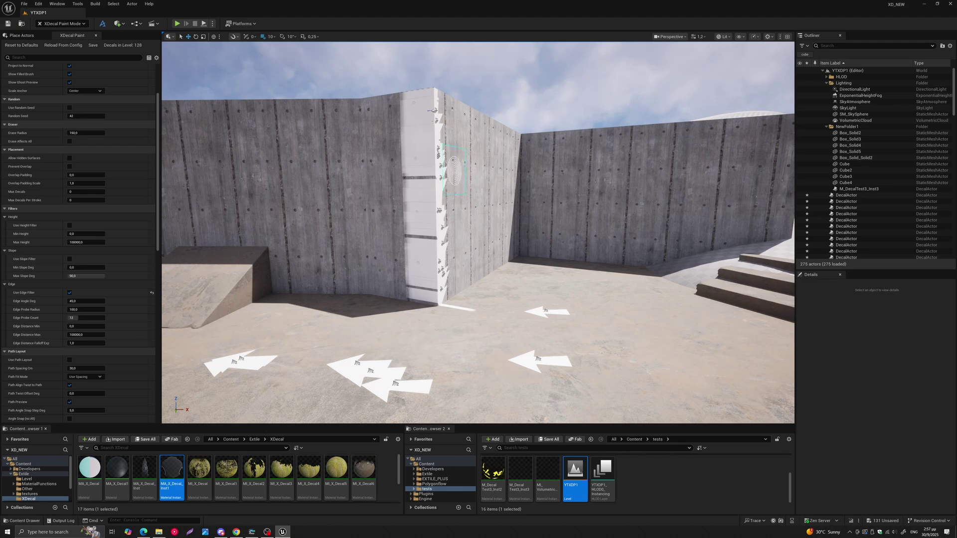
# - Erase the white decals from the wall corner, and disable the first material slot in favour of the MA_X_Decal_Inst1 slot
pyautogui.moveTo(456, 174); pyautogui.dragTo(404, 176, button='middle')
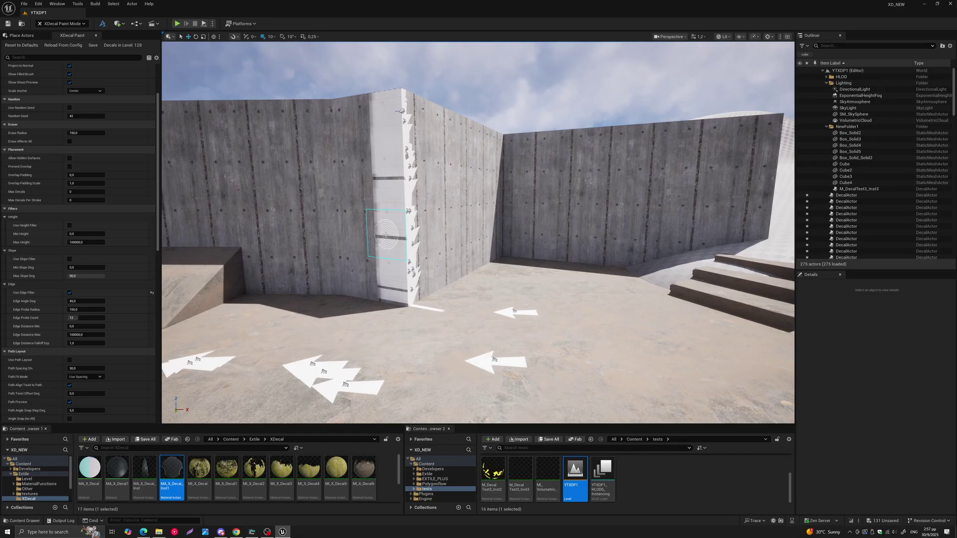
pyautogui.scroll(1, 373, 219)
pyautogui.moveTo(373, 219); pyautogui.dragTo(353, 209, button='right')
pyautogui.moveTo(420, 232); pyautogui.dragTo(438, 238, button='middle')
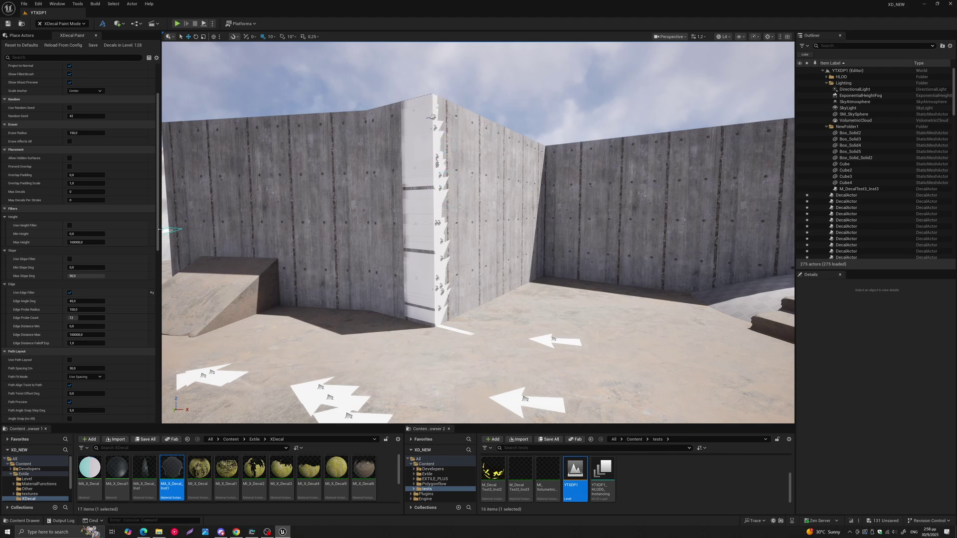
pyautogui.moveTo(157, 229); pyautogui.dragTo(157, 411)
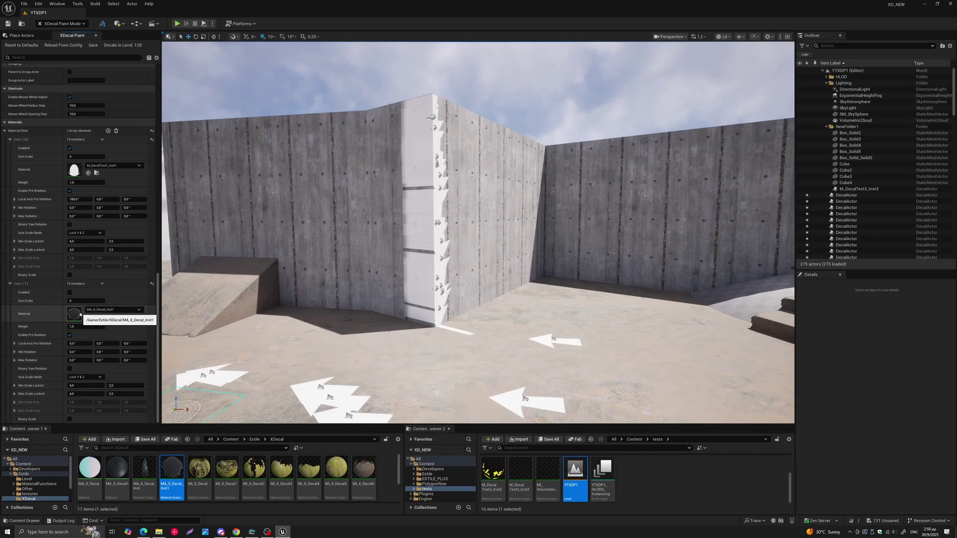
pyautogui.moveTo(414, 203)
pyautogui.mouseDown(button='middle')
pyautogui.moveTo(439, 201)
pyautogui.moveTo(410, 203)
pyautogui.mouseUp(button='middle')
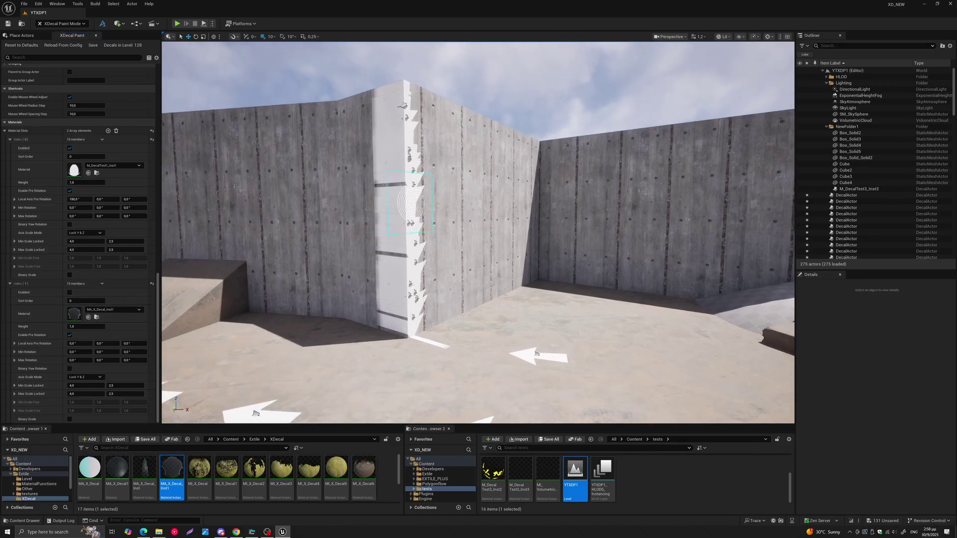
pyautogui.keyDown('shift'); pyautogui.moveTo(404, 107); pyautogui.dragTo(405, 313); pyautogui.keyUp('shift')
pyautogui.click(70, 148)
pyautogui.click(69, 293)
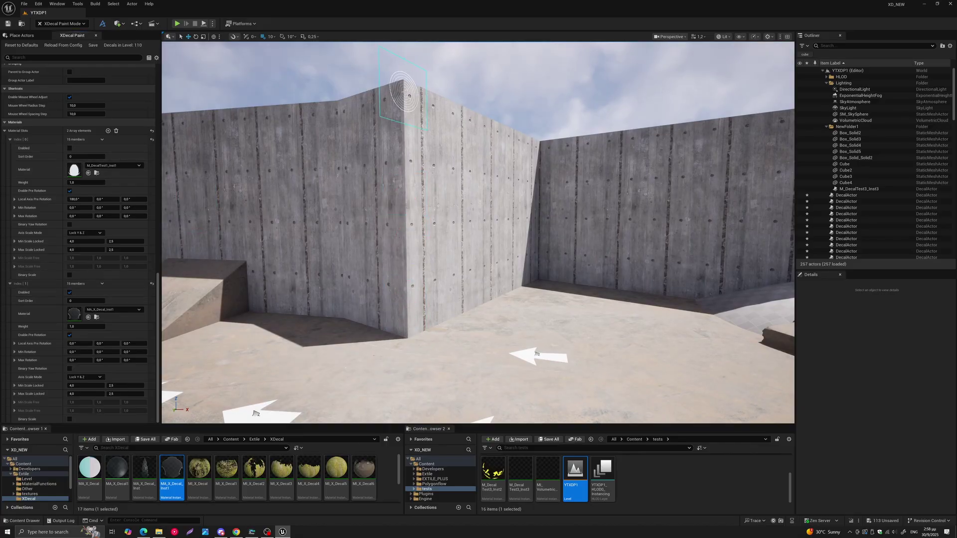
# - Paint the dark MA_X_Decal_Inst1 decals down the full height of the wall corner with the edge filter on
pyautogui.click(405, 92)
pyautogui.moveTo(403, 114); pyautogui.dragTo(404, 323)
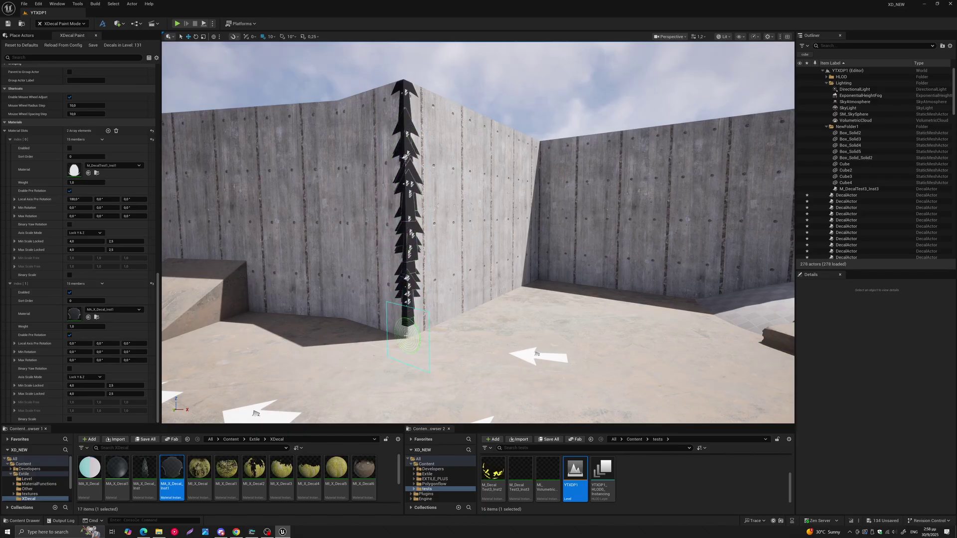
pyautogui.scroll(1, 399, 146)
pyautogui.moveTo(397, 163); pyautogui.dragTo(395, 150, button='right')
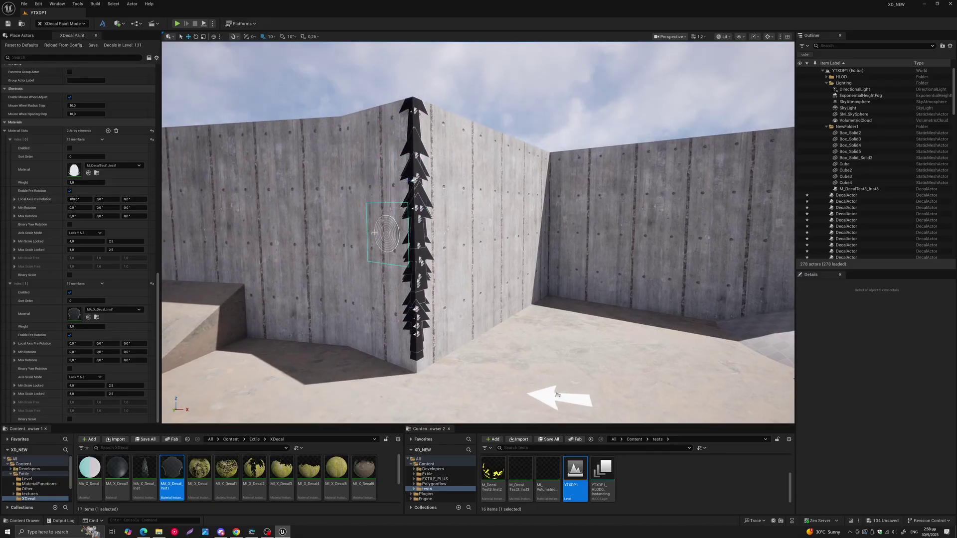
pyautogui.scroll(-2, 373, 215)
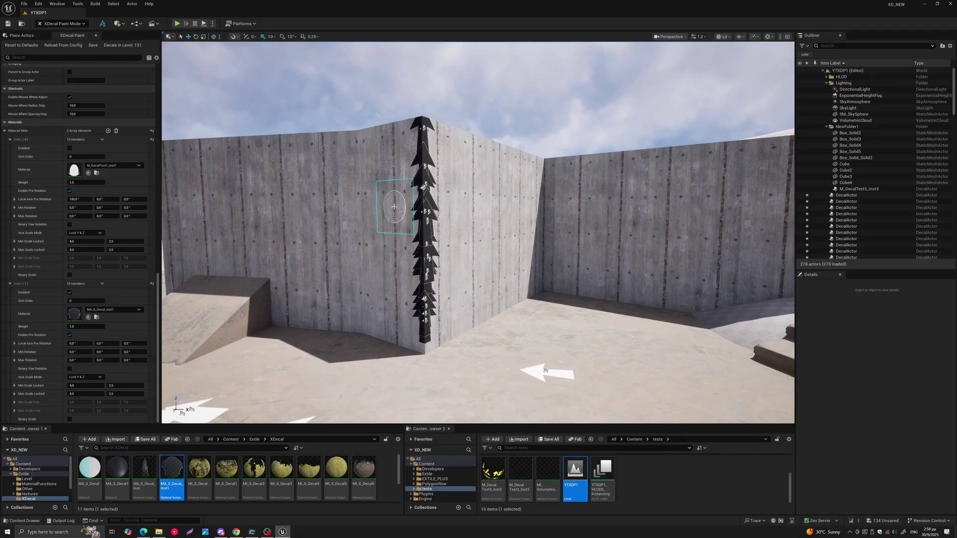
pyautogui.moveTo(377, 212); pyautogui.dragTo(397, 204, button='right')
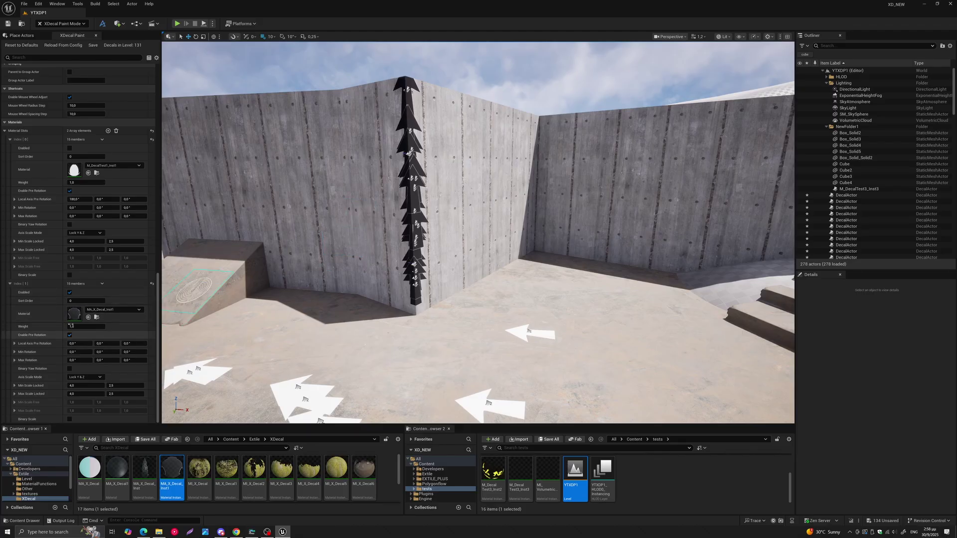
# - Switch back to the white arrow material in the first slot and turn off Use Edge Filter
pyautogui.click(70, 148)
pyautogui.moveTo(159, 293); pyautogui.dragTo(163, 169)
pyautogui.scroll(-3, 125, 172)
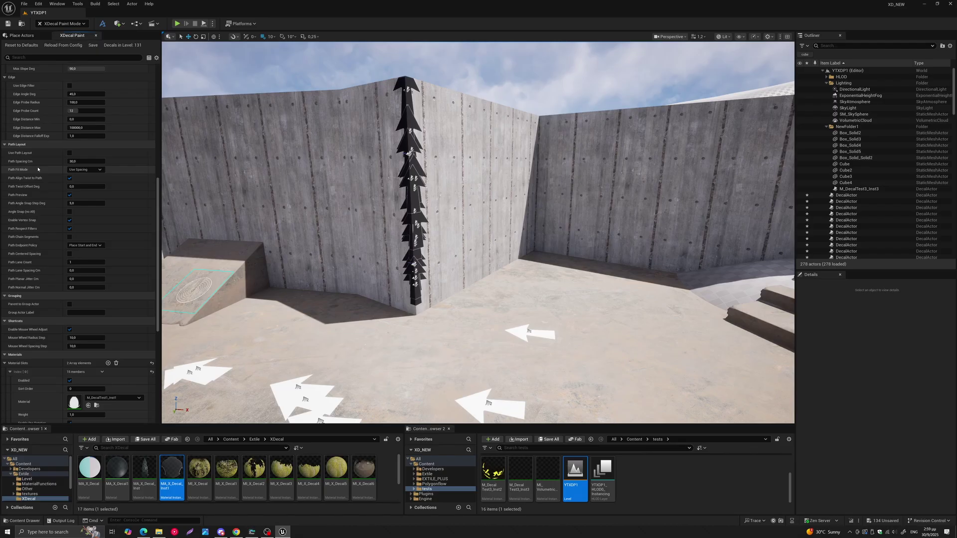
# - Enable Use Path Layout with a larger Path Spacing Cm and lay a horizontal row of arrows across the upper wall
pyautogui.moveTo(250, 213); pyautogui.dragTo(492, 230, button='middle')
pyautogui.moveTo(254, 213)
pyautogui.mouseDown(button='right')
pyautogui.moveTo(261, 206)
pyautogui.moveTo(296, 214)
pyautogui.mouseUp(button='right')
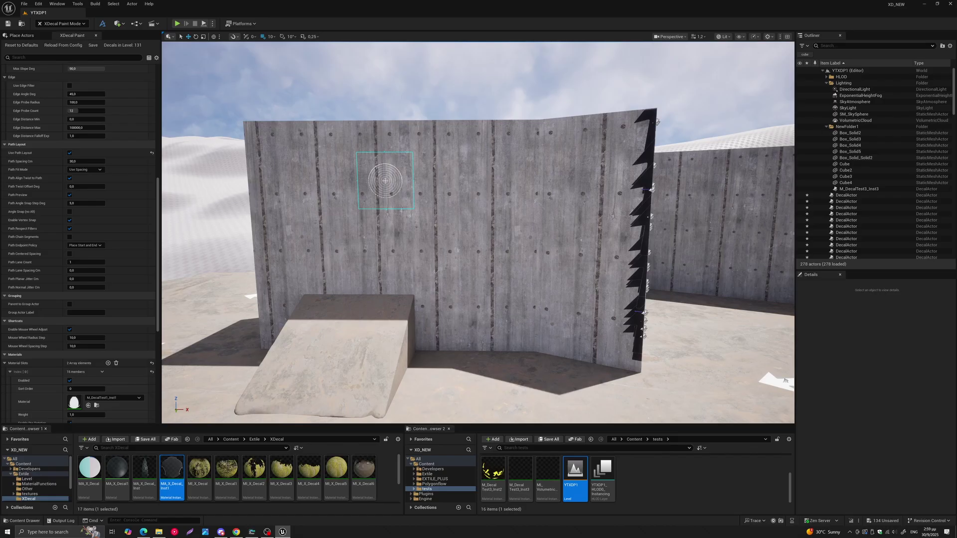
pyautogui.click(93, 162)
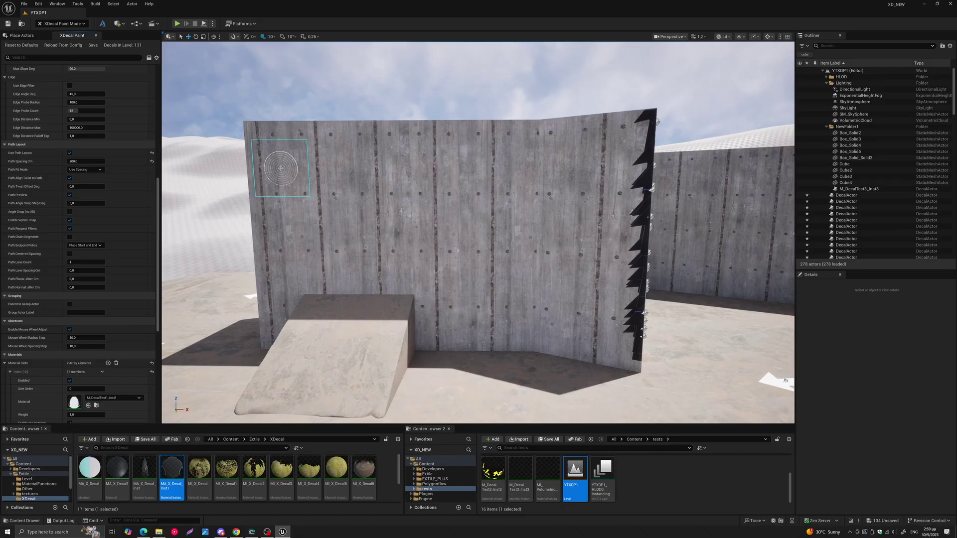
pyautogui.moveTo(281, 168); pyautogui.dragTo(504, 166)
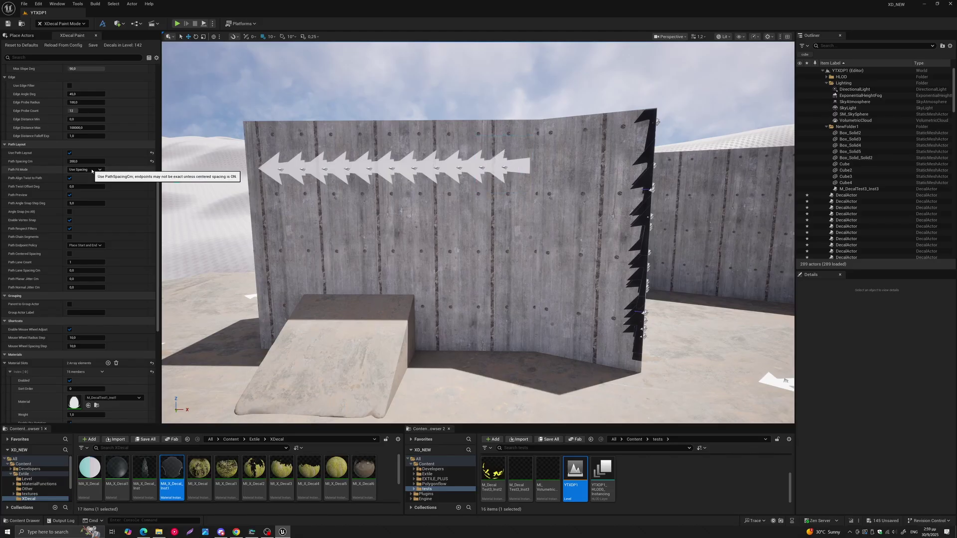
# - Replace the arrow row on the upper wall with one using Path Fit Mode Even Count and a Path Even Count of 5
pyautogui.click(86, 170)
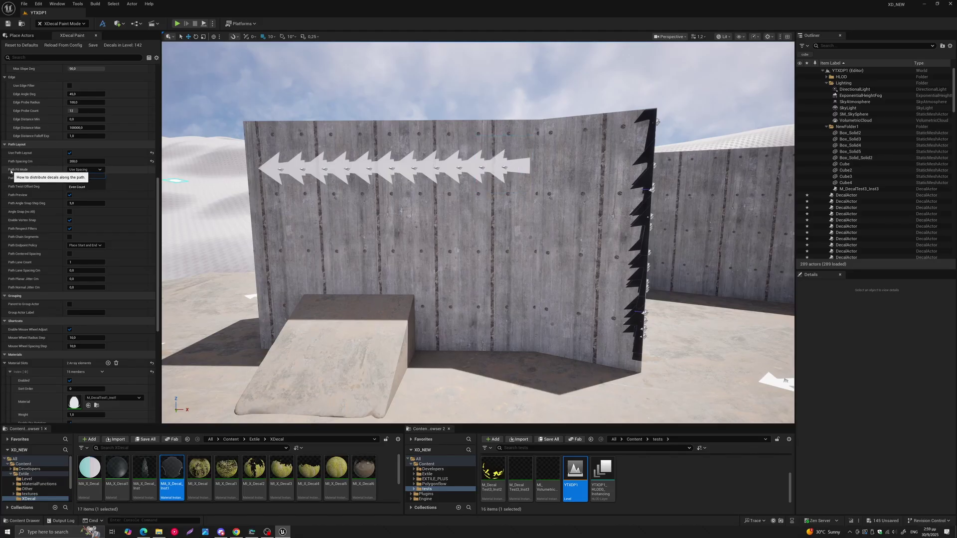
pyautogui.click(91, 188)
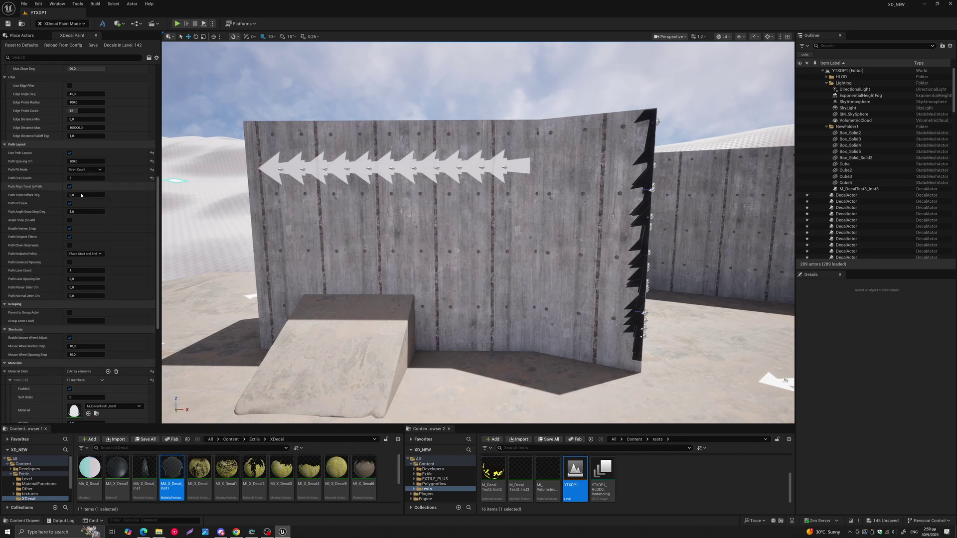
pyautogui.moveTo(500, 168)
pyautogui.keyDown('shift'); pyautogui.mouseDown()
pyautogui.moveTo(289, 166)
pyautogui.moveTo(445, 170)
pyautogui.moveTo(376, 173)
pyautogui.mouseUp(); pyautogui.keyUp('shift')
pyautogui.moveTo(519, 173); pyautogui.dragTo(281, 173)
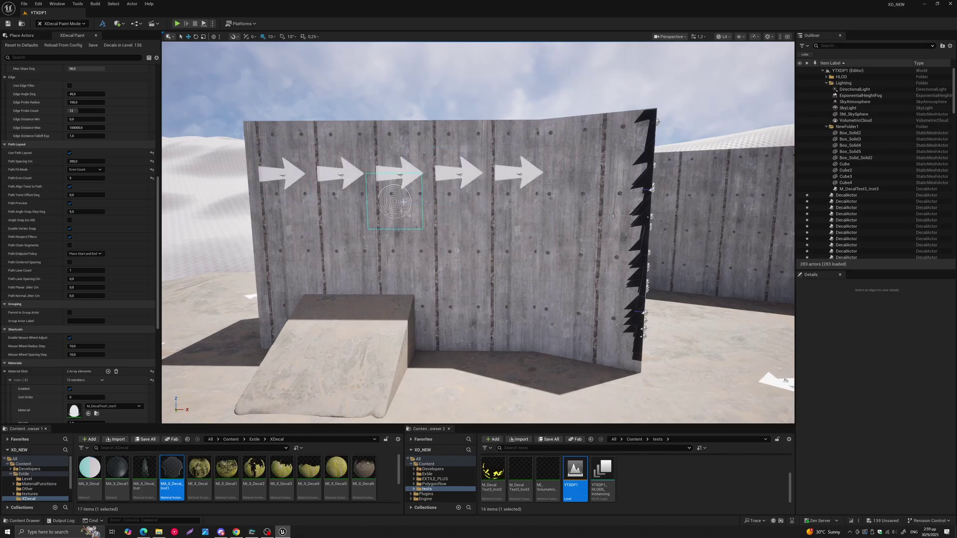
# - Erase the horizontal row and lay two diagonal five-arrow paths in opposite directions across the wall
pyautogui.scroll(-2, 399, 204)
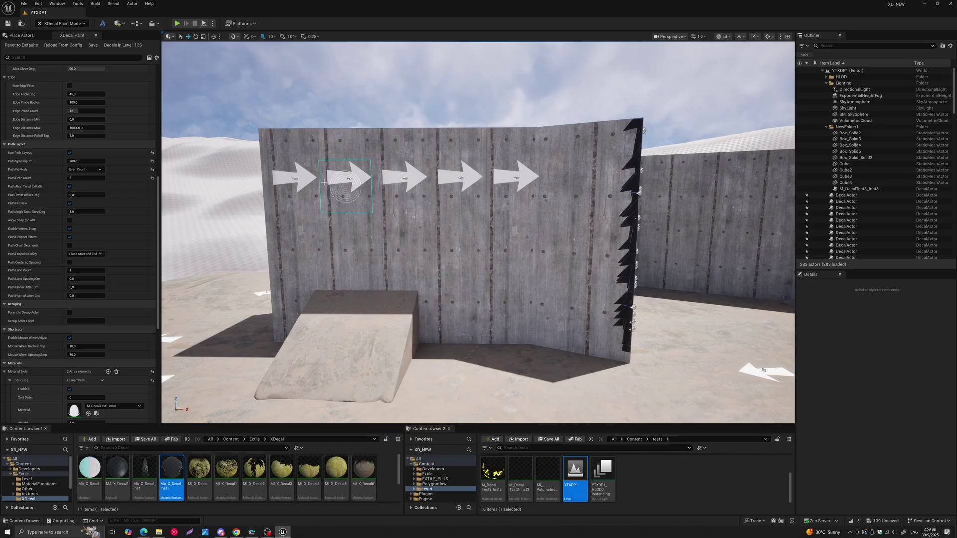
pyautogui.moveTo(292, 179); pyautogui.dragTo(515, 179)
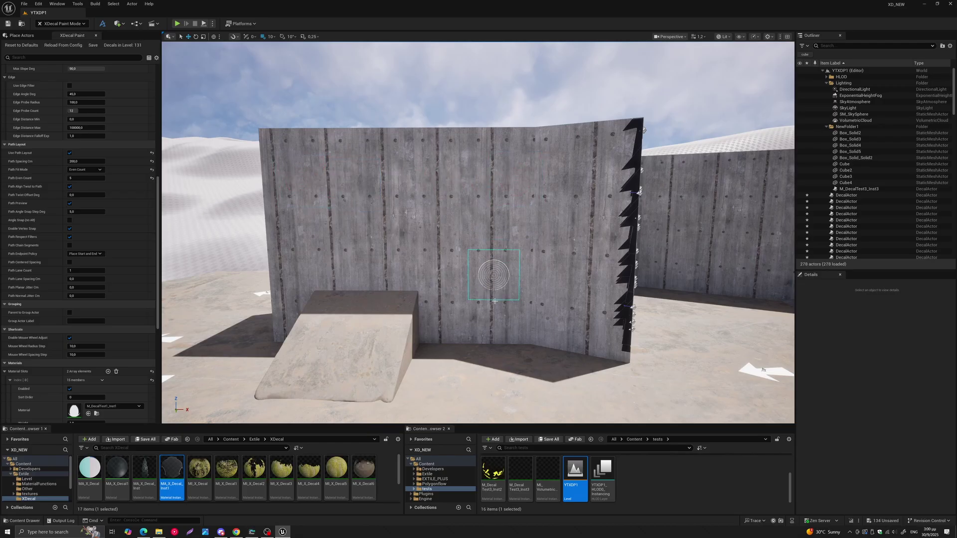
pyautogui.moveTo(498, 303)
pyautogui.mouseDown()
pyautogui.moveTo(391, 209)
pyautogui.moveTo(273, 145)
pyautogui.moveTo(298, 163)
pyautogui.mouseUp()
pyautogui.moveTo(357, 158); pyautogui.dragTo(511, 255)
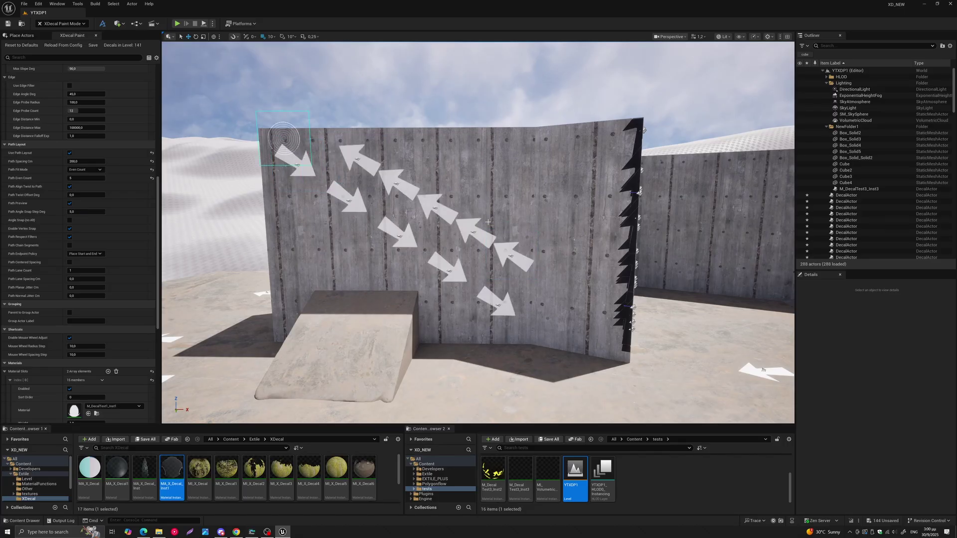
# - Set Path Twist Offset Deg to 45 and replace the diagonal paths with a horizontal five-arrow row across the upper wall
pyautogui.scroll(-2, 347, 226)
pyautogui.scroll(-1, 348, 226)
pyautogui.moveTo(413, 218); pyautogui.dragTo(317, 153, button='middle')
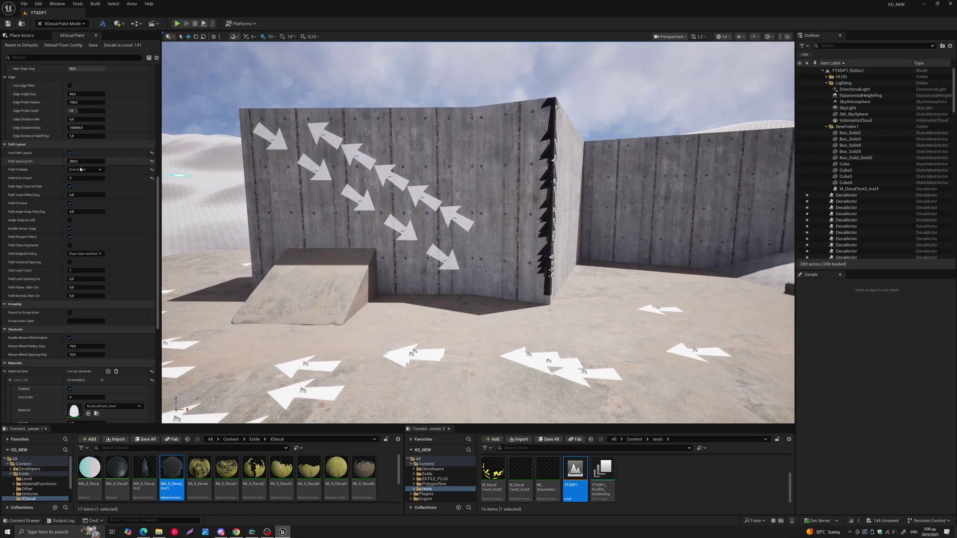
pyautogui.click(79, 195)
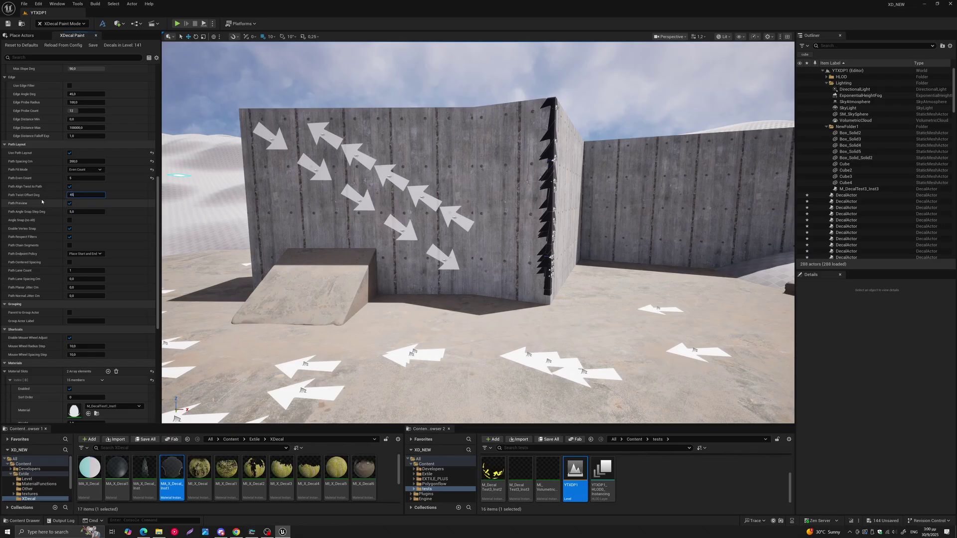
pyautogui.moveTo(273, 138)
pyautogui.keyDown('shift'); pyautogui.mouseDown()
pyautogui.moveTo(442, 249)
pyautogui.moveTo(404, 219)
pyautogui.moveTo(428, 194)
pyautogui.moveTo(339, 144)
pyautogui.mouseUp(); pyautogui.keyUp('shift')
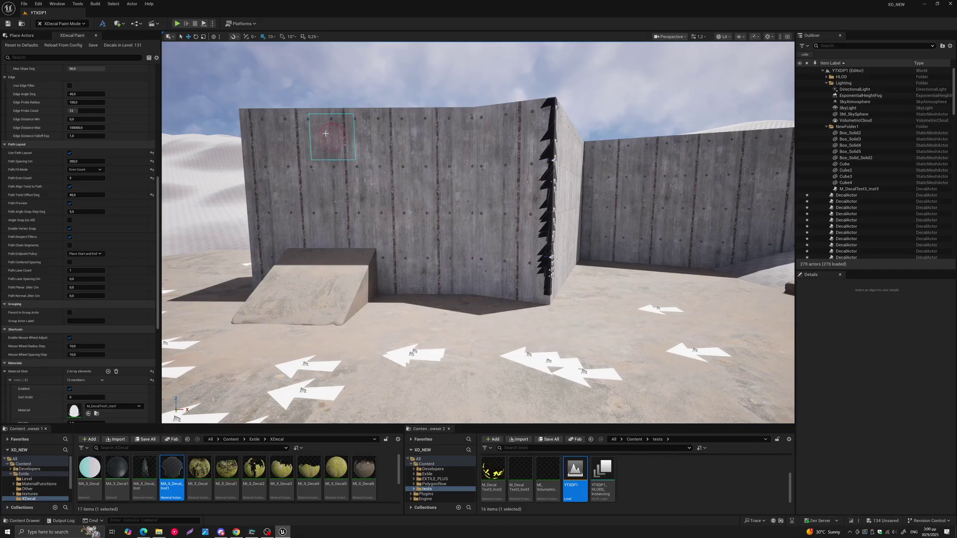
pyautogui.click(273, 152)
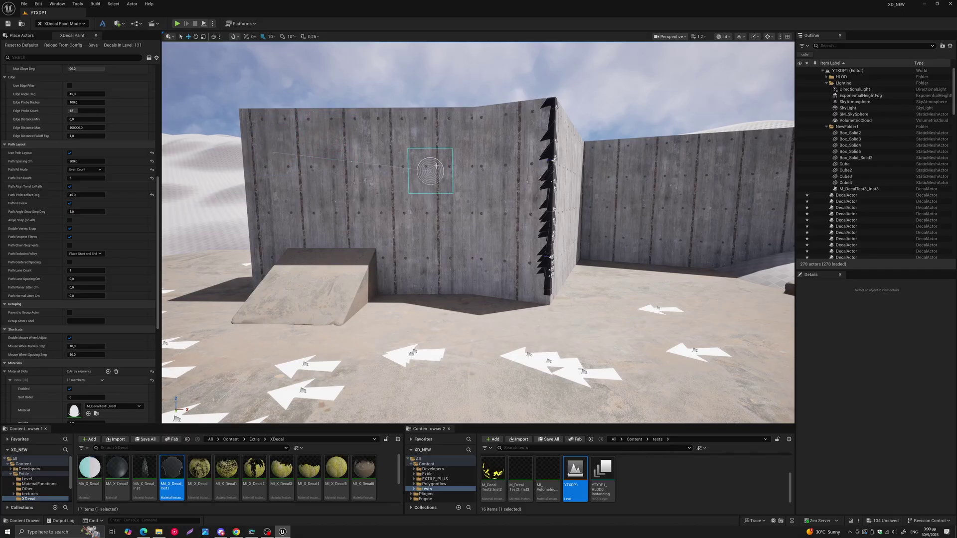
pyautogui.moveTo(454, 151); pyautogui.dragTo(450, 155)
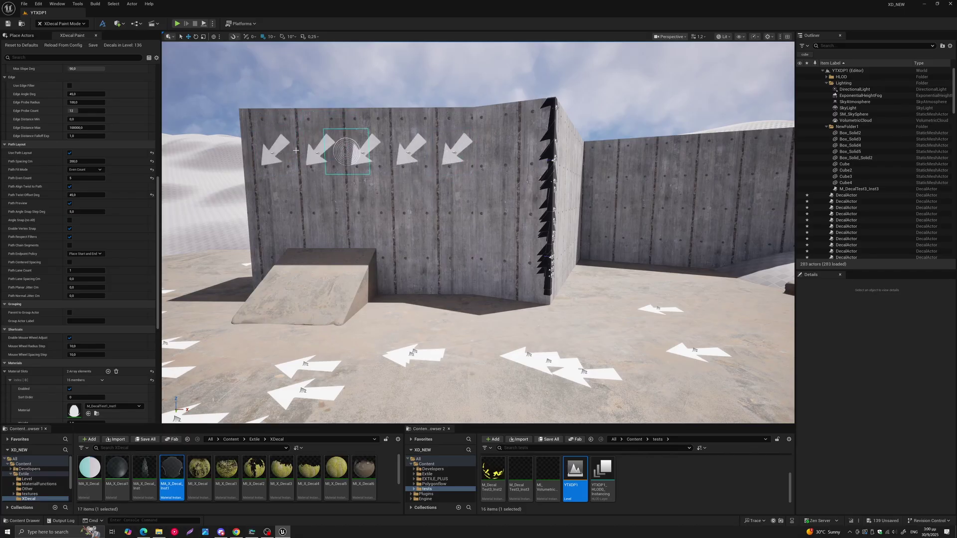
pyautogui.moveTo(347, 183)
pyautogui.mouseDown(button='right')
pyautogui.moveTo(455, 190)
pyautogui.moveTo(363, 180)
pyautogui.mouseUp(button='right')
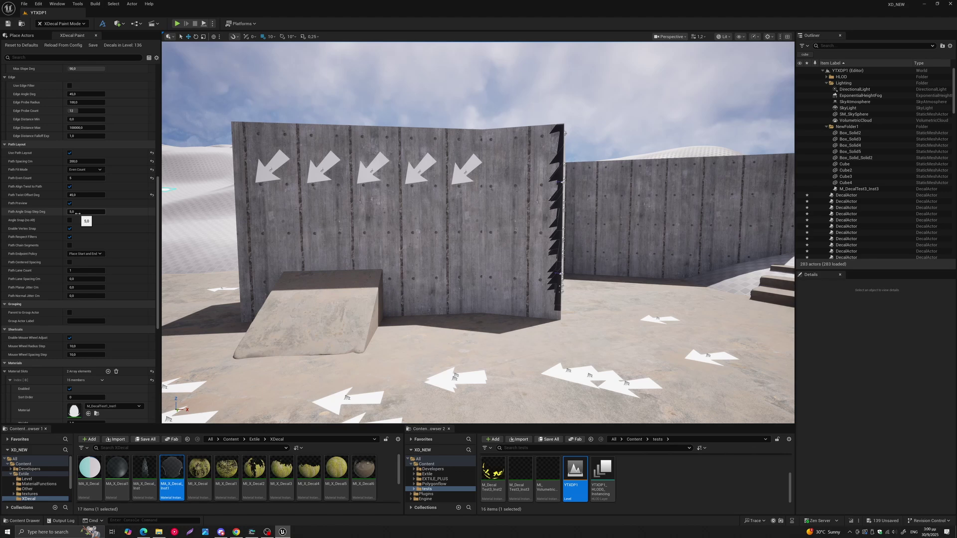
pyautogui.moveTo(354, 223); pyautogui.dragTo(352, 217, button='middle')
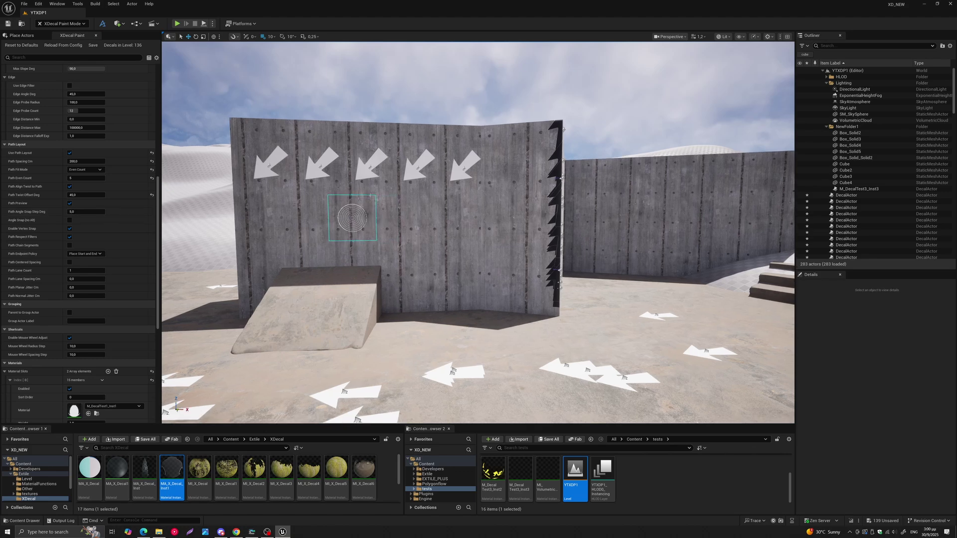
# - Erase the horizontal arrow row and lay a five-arrow path diagonally down across the upper wall
pyautogui.moveTo(289, 186)
pyautogui.keyDown('shift'); pyautogui.mouseDown()
pyautogui.moveTo(273, 165)
pyautogui.moveTo(455, 164)
pyautogui.mouseUp(); pyautogui.keyUp('shift')
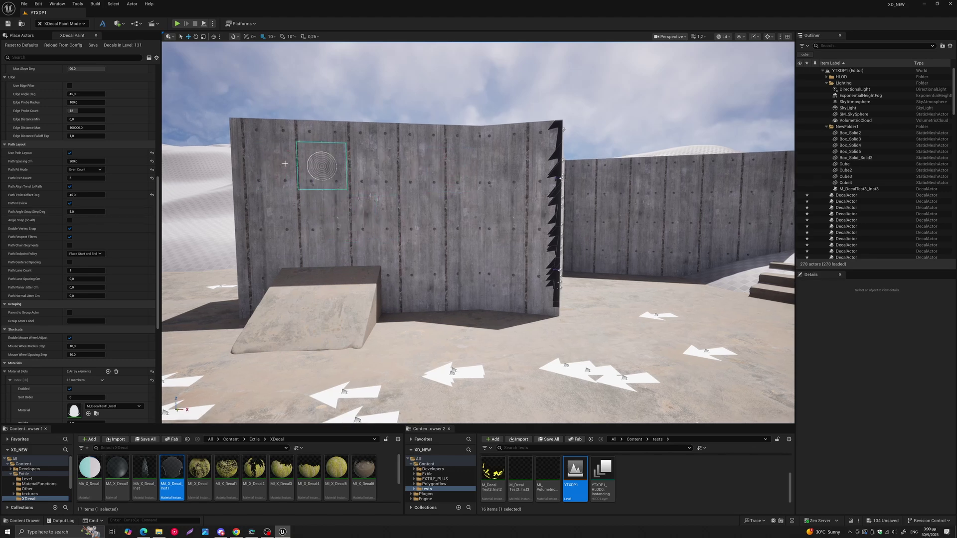
pyautogui.moveTo(266, 163)
pyautogui.mouseDown()
pyautogui.moveTo(316, 164)
pyautogui.moveTo(316, 180)
pyautogui.moveTo(393, 198)
pyautogui.moveTo(395, 163)
pyautogui.moveTo(426, 175)
pyautogui.moveTo(429, 239)
pyautogui.moveTo(431, 153)
pyautogui.moveTo(446, 262)
pyautogui.mouseUp()
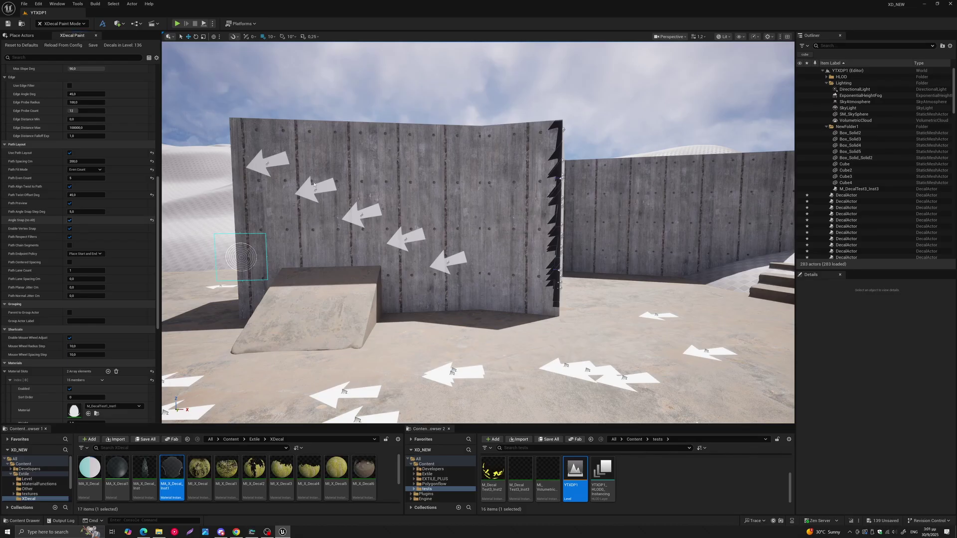
# - Enable Angle Snap, reset Path Twist Offset Deg to 0, and lay horizontal, vertical and corner-started arrow paths on the wall
pyautogui.moveTo(261, 146)
pyautogui.mouseDown()
pyautogui.moveTo(466, 145)
pyautogui.moveTo(459, 286)
pyautogui.moveTo(414, 269)
pyautogui.moveTo(309, 183)
pyautogui.moveTo(461, 194)
pyautogui.moveTo(454, 295)
pyautogui.mouseUp()
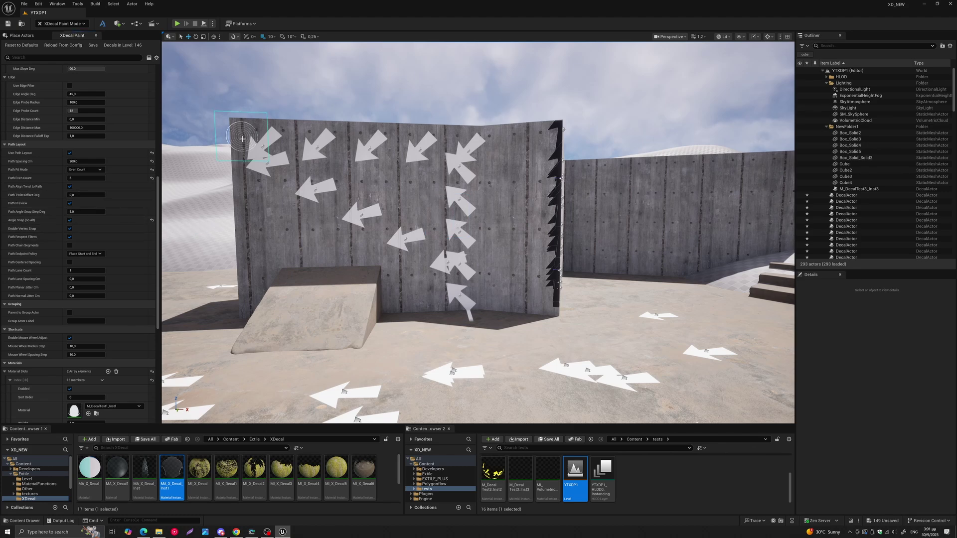
pyautogui.click(230, 118)
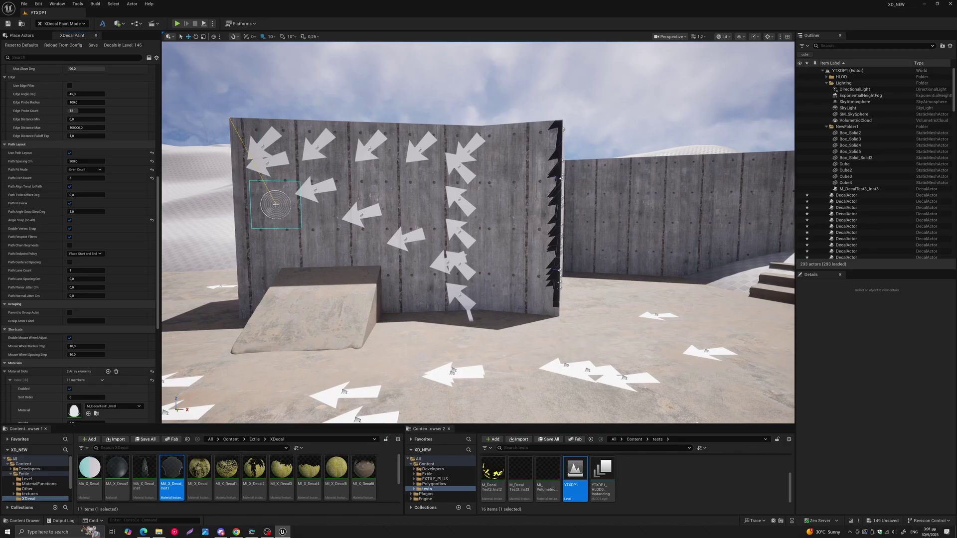
pyautogui.click(303, 260)
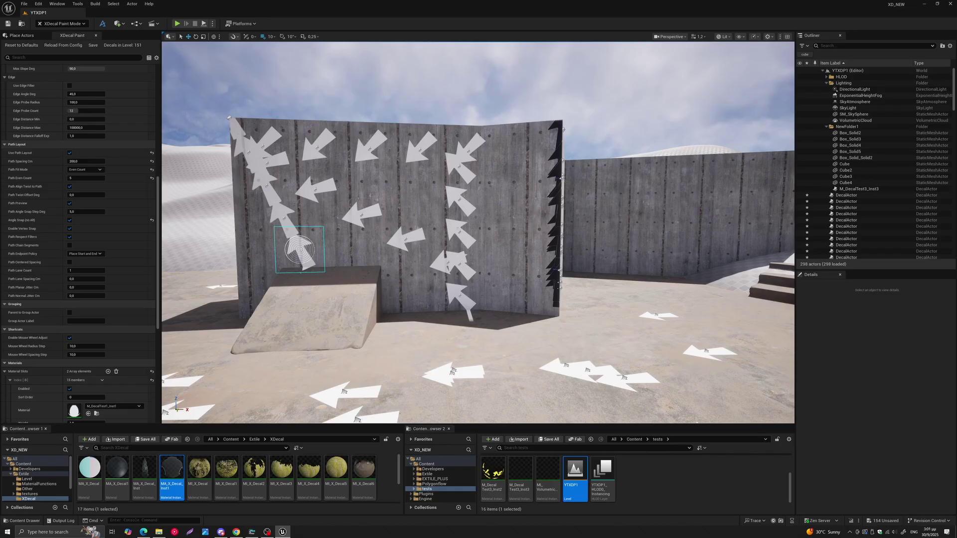
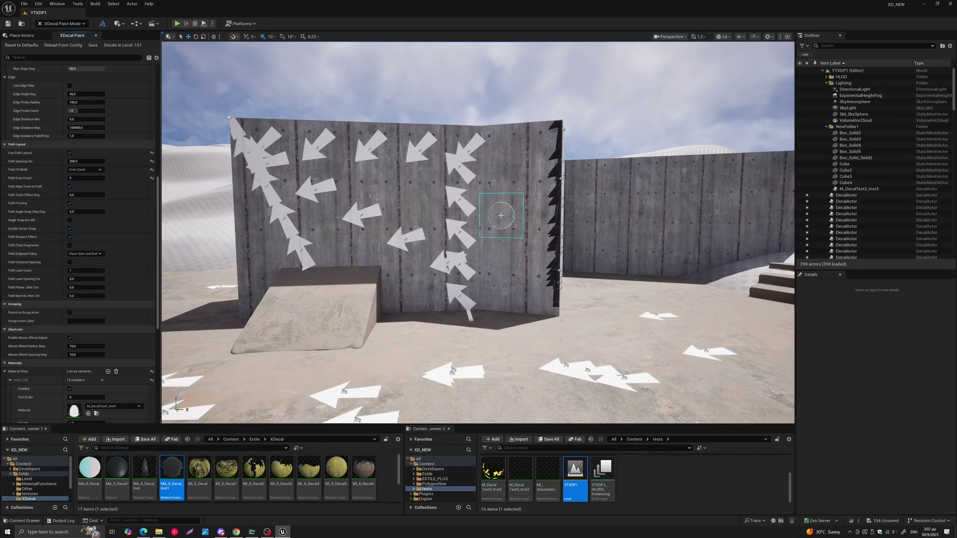
# - Disable Angle Snap, enable Path Chain Segments and lay a long winding chain of five-arrow segments across the open ground
pyautogui.moveTo(494, 202)
pyautogui.mouseDown(button='right')
pyautogui.moveTo(427, 187)
pyautogui.moveTo(560, 231)
pyautogui.moveTo(561, 242)
pyautogui.mouseUp(button='right')
pyautogui.moveTo(363, 139); pyautogui.dragTo(355, 130, button='right')
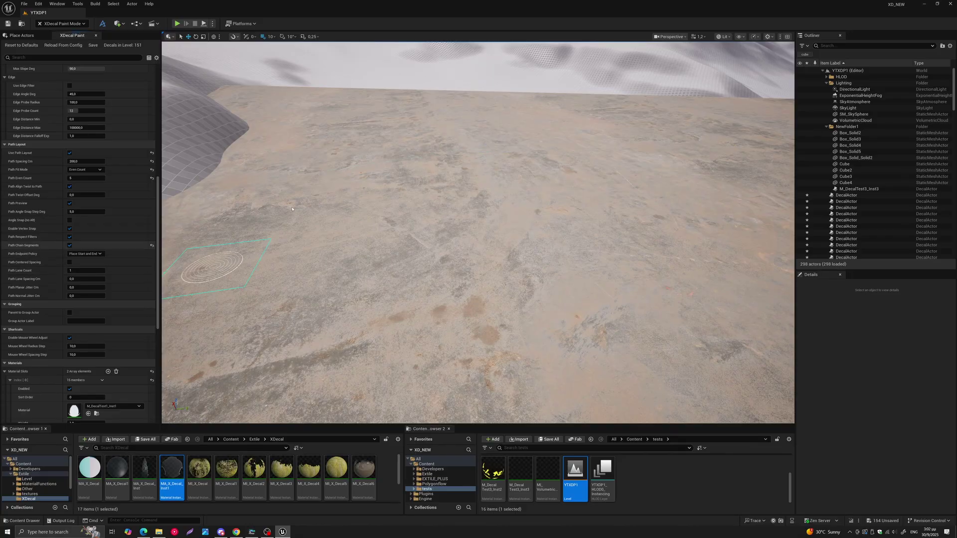
pyautogui.moveTo(292, 209); pyautogui.dragTo(475, 133)
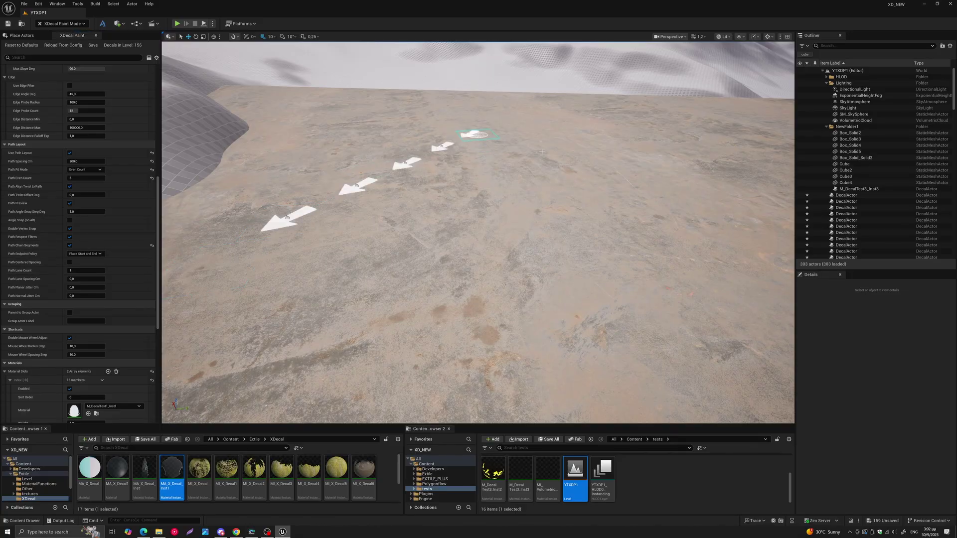
pyautogui.moveTo(542, 152)
pyautogui.mouseDown()
pyautogui.moveTo(635, 181)
pyautogui.moveTo(563, 284)
pyautogui.moveTo(433, 251)
pyautogui.moveTo(273, 347)
pyautogui.mouseUp()
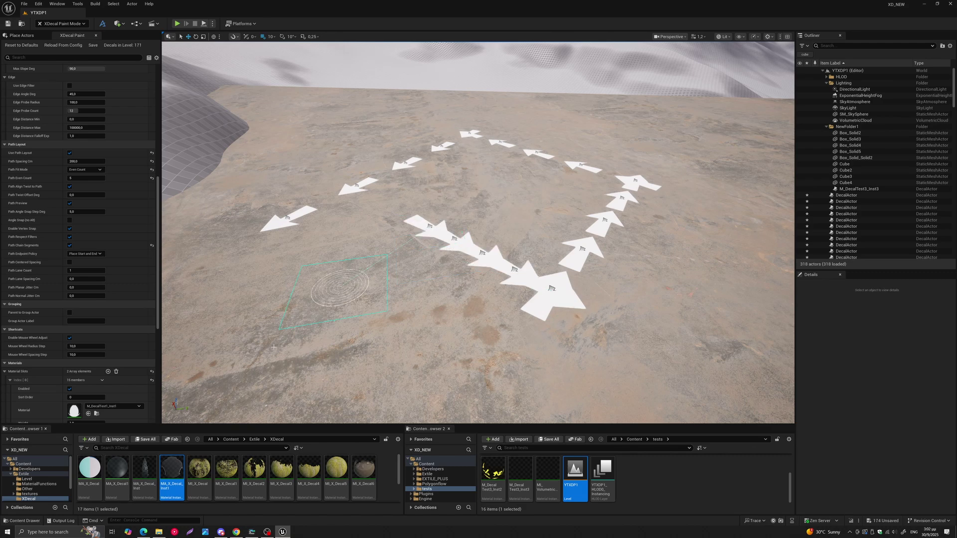
pyautogui.click(264, 360)
pyautogui.scroll(-5, 265, 360)
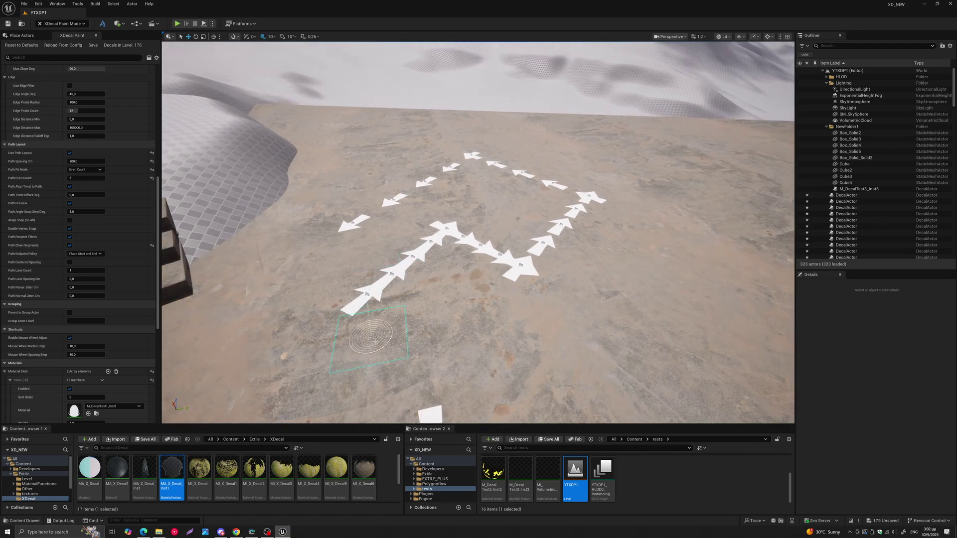
pyautogui.moveTo(376, 340)
pyautogui.mouseDown()
pyautogui.moveTo(309, 334)
pyautogui.moveTo(279, 281)
pyautogui.moveTo(342, 160)
pyautogui.moveTo(330, 117)
pyautogui.moveTo(521, 126)
pyautogui.moveTo(670, 175)
pyautogui.mouseUp()
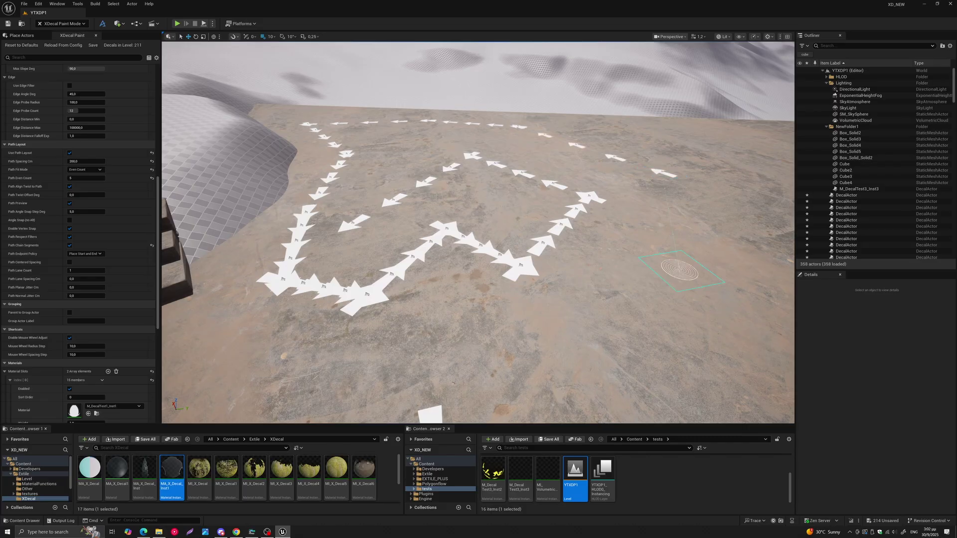
pyautogui.click(679, 269)
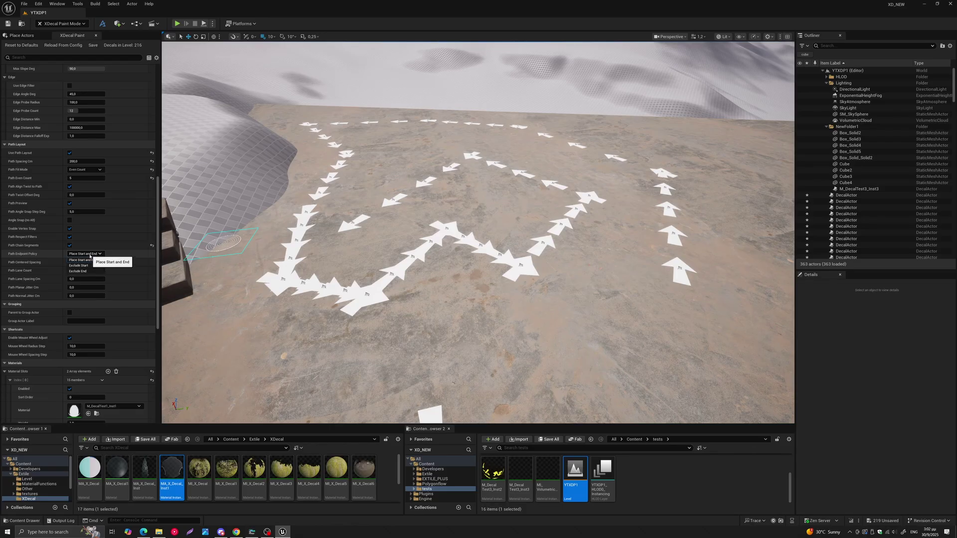
# - Set Path Endpoint Policy to Exclude End and lay a second chain of arrow segments on the empty ground beside the first
pyautogui.click(81, 254)
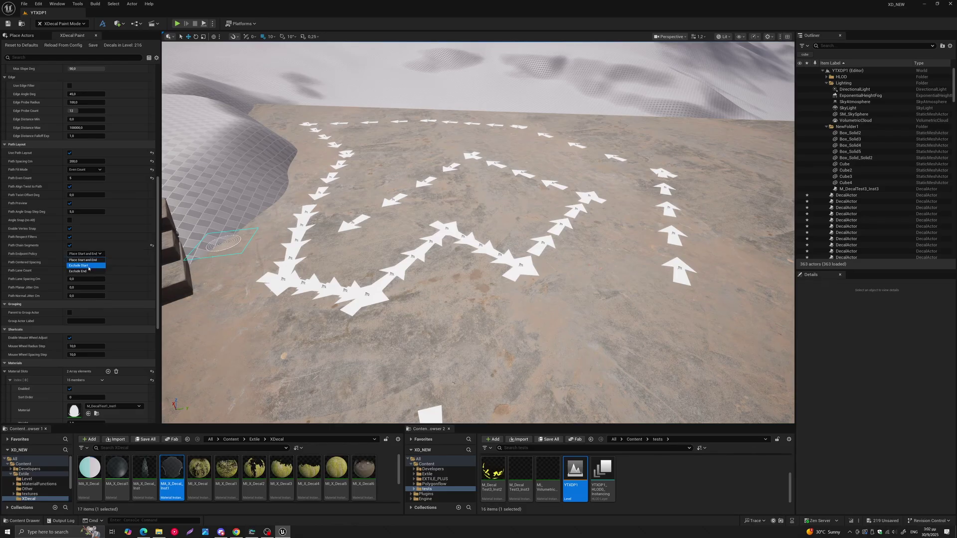
pyautogui.click(84, 271)
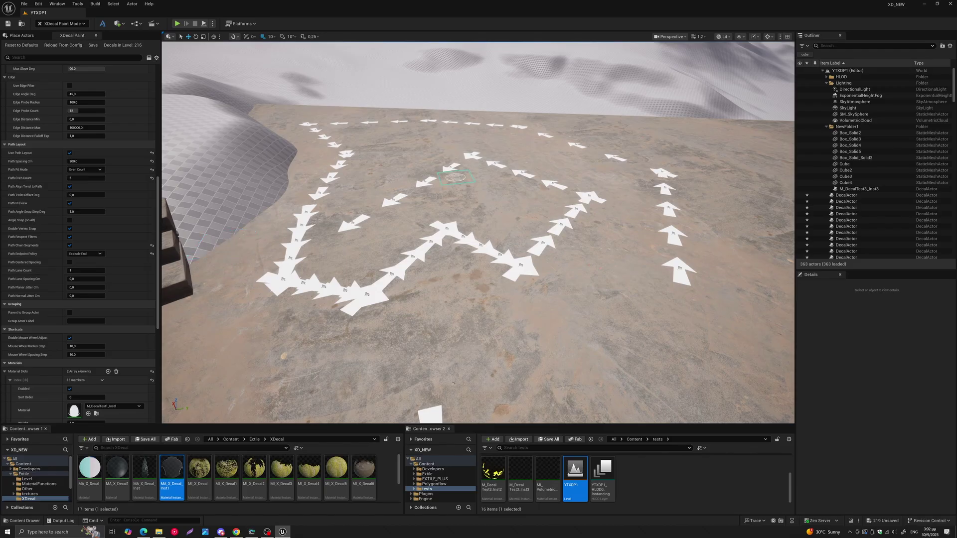
pyautogui.moveTo(456, 177); pyautogui.dragTo(278, 156, button='middle')
pyautogui.moveTo(456, 177); pyautogui.dragTo(536, 194, button='right')
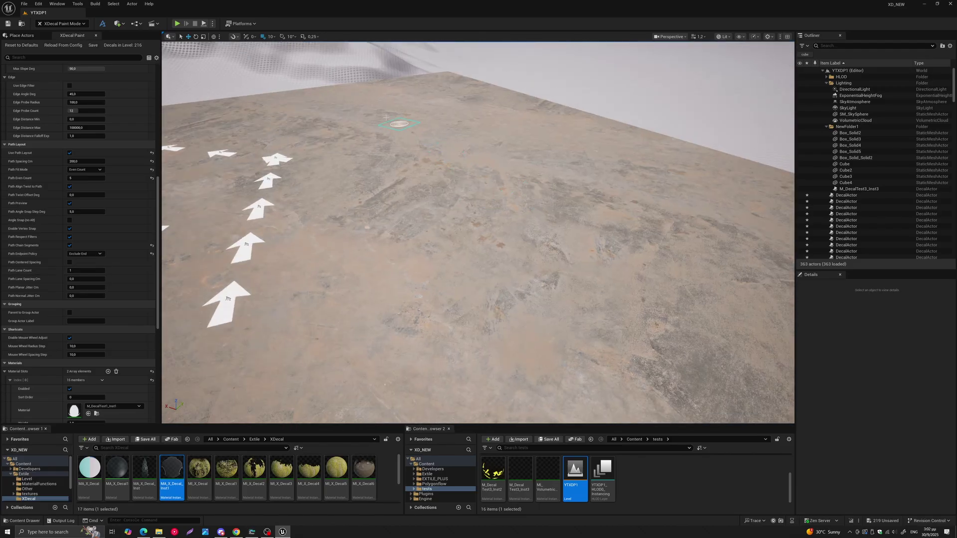
pyautogui.click(587, 190)
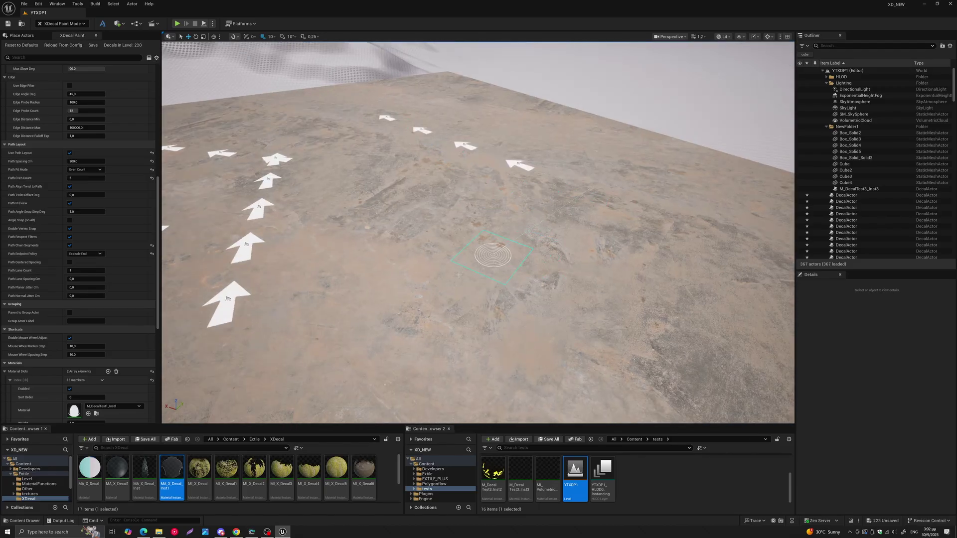
pyautogui.click(427, 295)
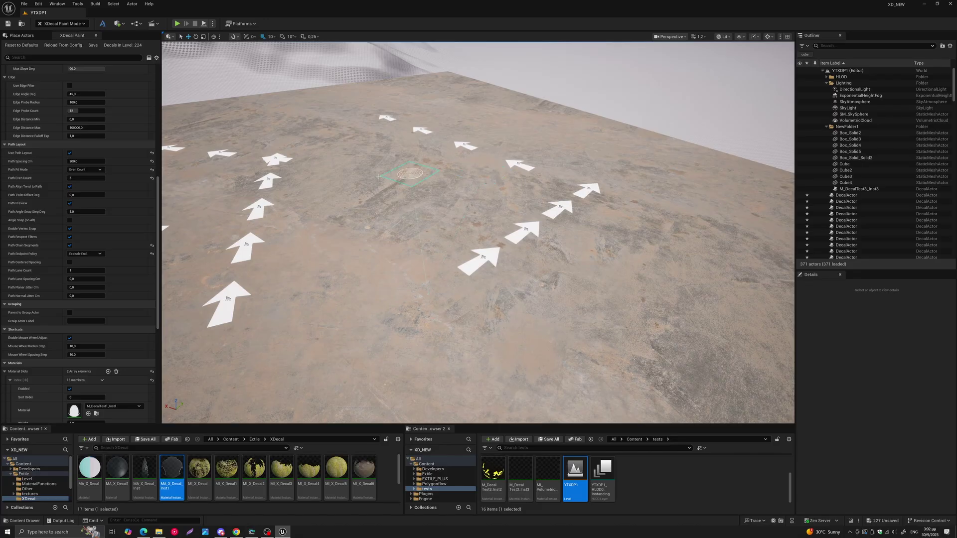
pyautogui.click(366, 149)
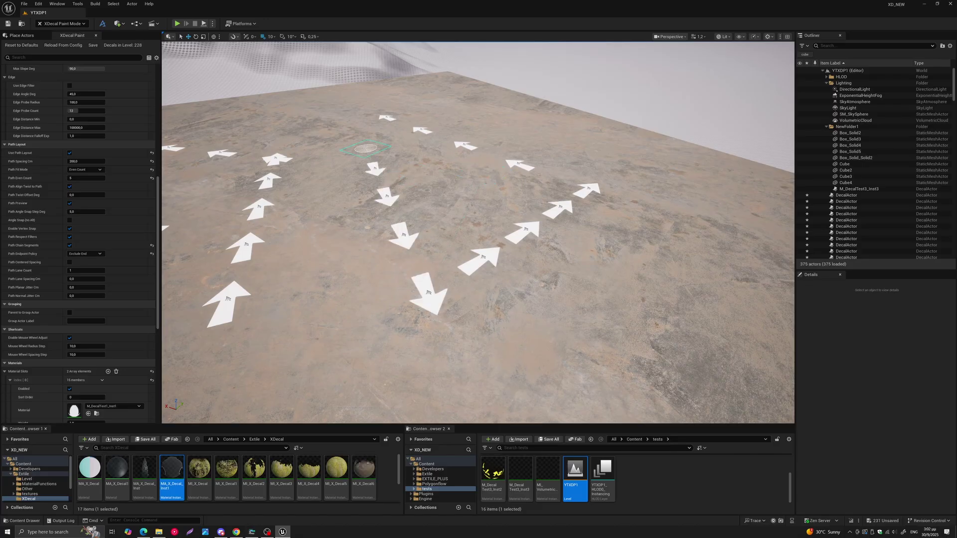
pyautogui.click(282, 112)
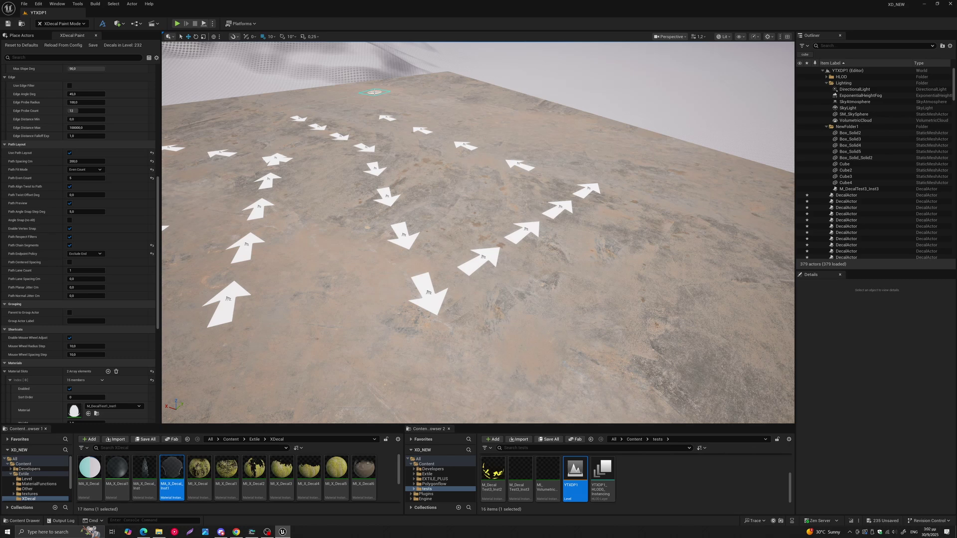
pyautogui.click(375, 92)
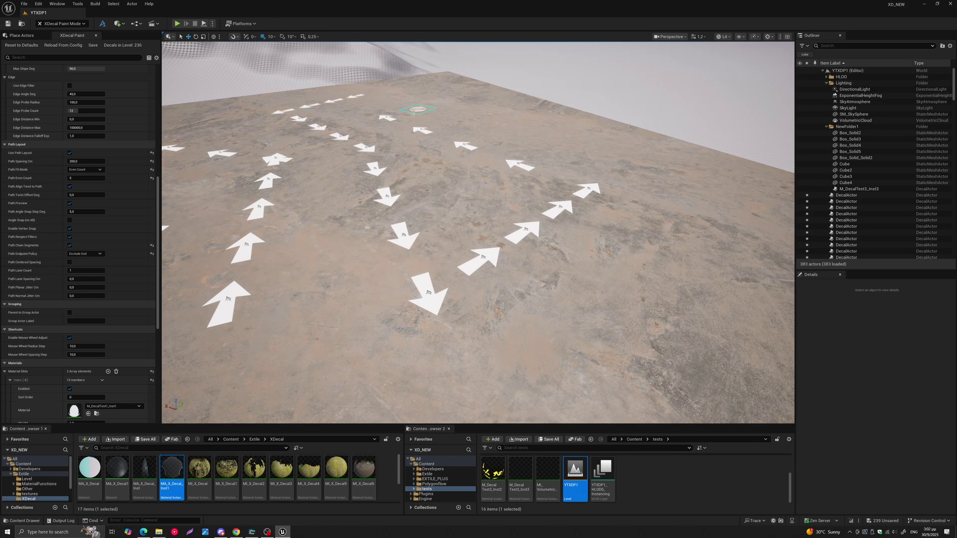
pyautogui.moveTo(378, 154); pyautogui.dragTo(472, 141, button='middle')
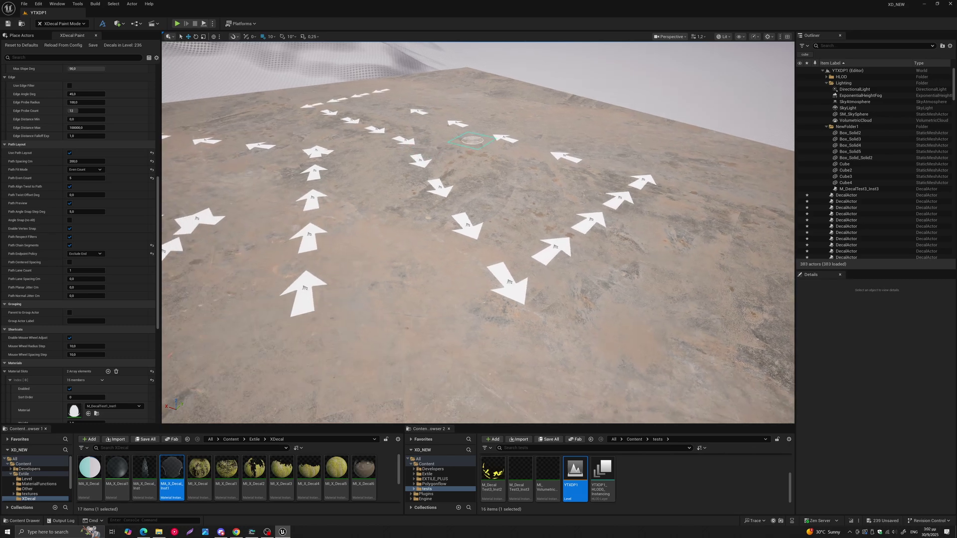
# - Set Path Endpoint Policy back to Place Start and End
pyautogui.click(80, 255)
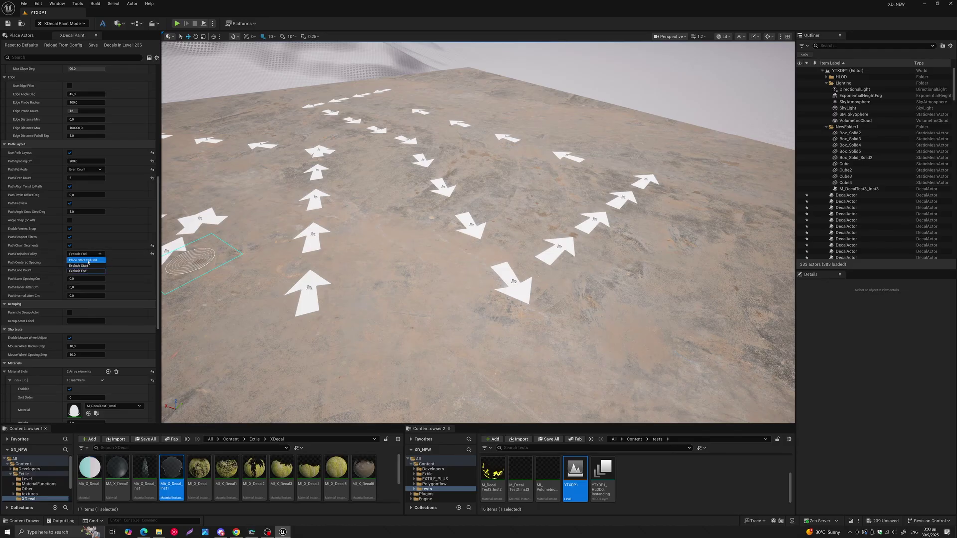
pyautogui.click(88, 260)
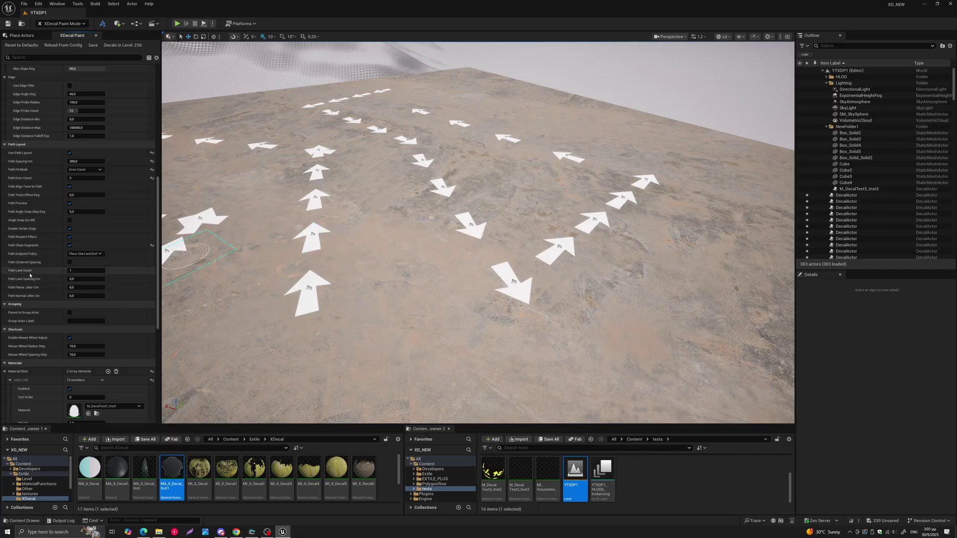
pyautogui.scroll(-2, 420, 216)
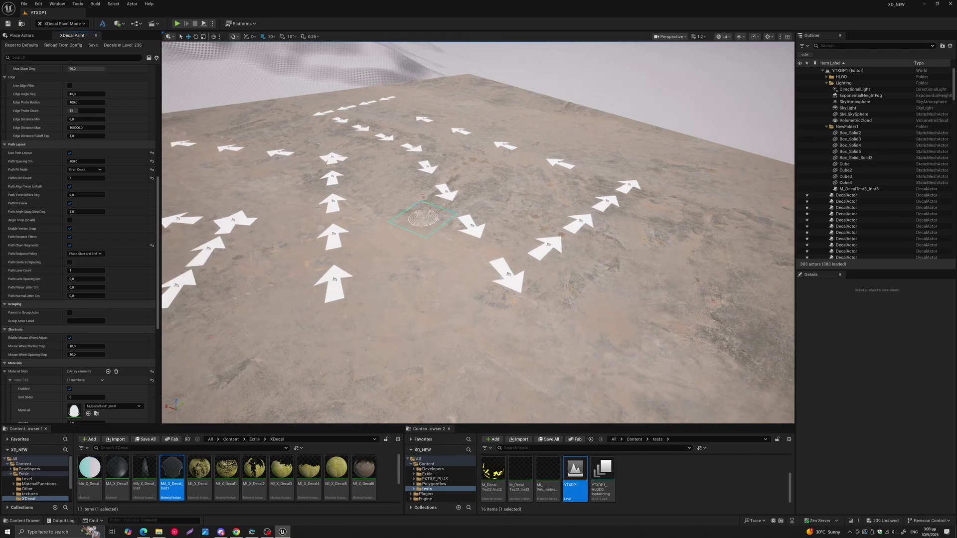
# - Erase the nearest scattered arrows on the ground in front of the ramp wall to clear a test area
pyautogui.moveTo(427, 222)
pyautogui.mouseDown(button='right')
pyautogui.moveTo(326, 246)
pyautogui.moveTo(283, 231)
pyautogui.moveTo(209, 231)
pyautogui.moveTo(399, 225)
pyautogui.moveTo(339, 239)
pyautogui.mouseUp(button='right')
pyautogui.moveTo(409, 240); pyautogui.dragTo(474, 225, button='right')
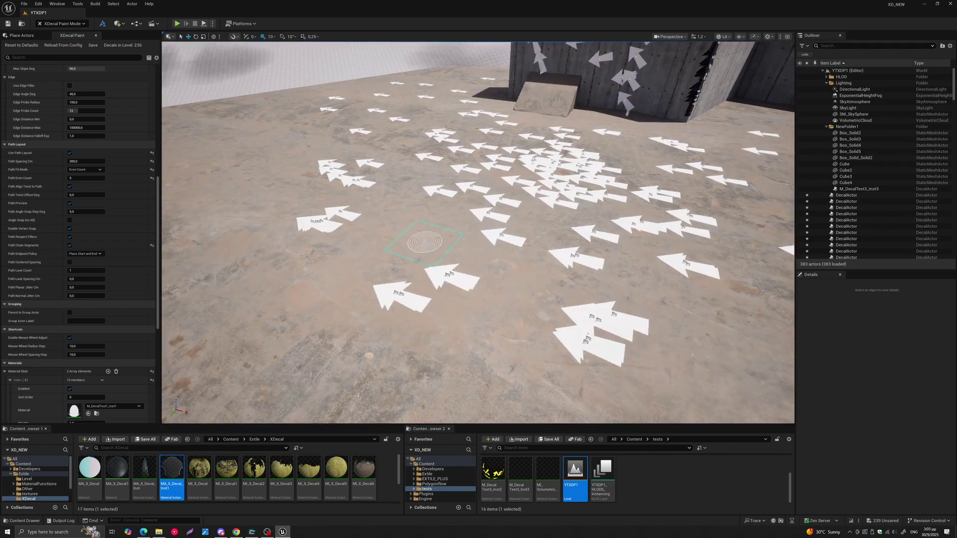
pyautogui.moveTo(427, 279)
pyautogui.keyDown('shift'); pyautogui.mouseDown()
pyautogui.moveTo(484, 215)
pyautogui.moveTo(538, 194)
pyautogui.moveTo(613, 319)
pyautogui.moveTo(590, 316)
pyautogui.mouseUp(); pyautogui.keyUp('shift')
pyautogui.moveTo(333, 215)
pyautogui.keyDown('shift'); pyautogui.mouseDown()
pyautogui.moveTo(321, 207)
pyautogui.moveTo(324, 175)
pyautogui.moveTo(342, 179)
pyautogui.moveTo(321, 162)
pyautogui.mouseUp(); pyautogui.keyUp('shift')
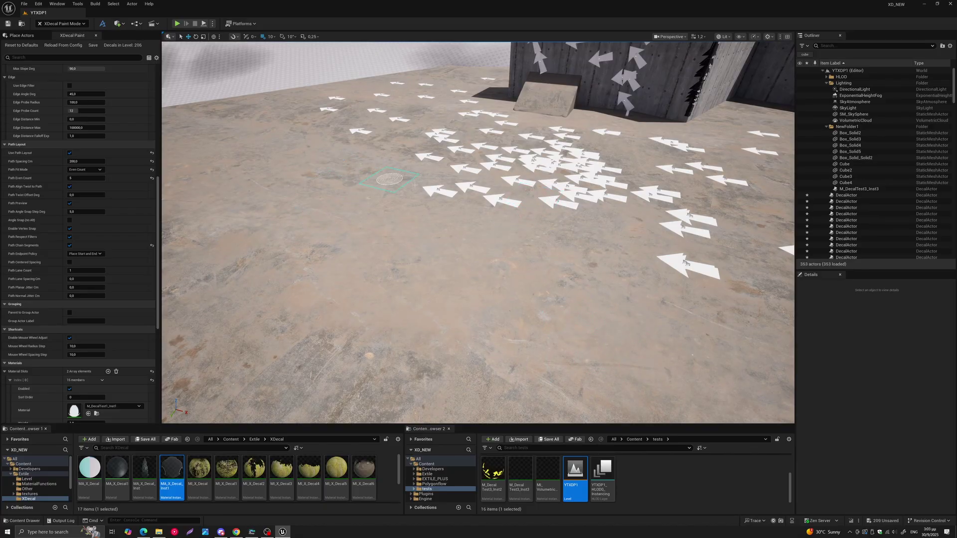
# - Set Path Lane Count to 5, Path Lane Spacing Cm to 350 and Path Planar Jitter Cm to 500, and lay a multi-lane path on the cleared ground
pyautogui.moveTo(328, 217); pyautogui.dragTo(598, 259, button='middle')
pyautogui.moveTo(326, 217)
pyautogui.mouseDown(button='right')
pyautogui.moveTo(341, 224)
pyautogui.moveTo(331, 221)
pyautogui.mouseUp(button='right')
pyautogui.moveTo(350, 207); pyautogui.dragTo(589, 197, button='middle')
pyautogui.moveTo(358, 206); pyautogui.dragTo(379, 204, button='right')
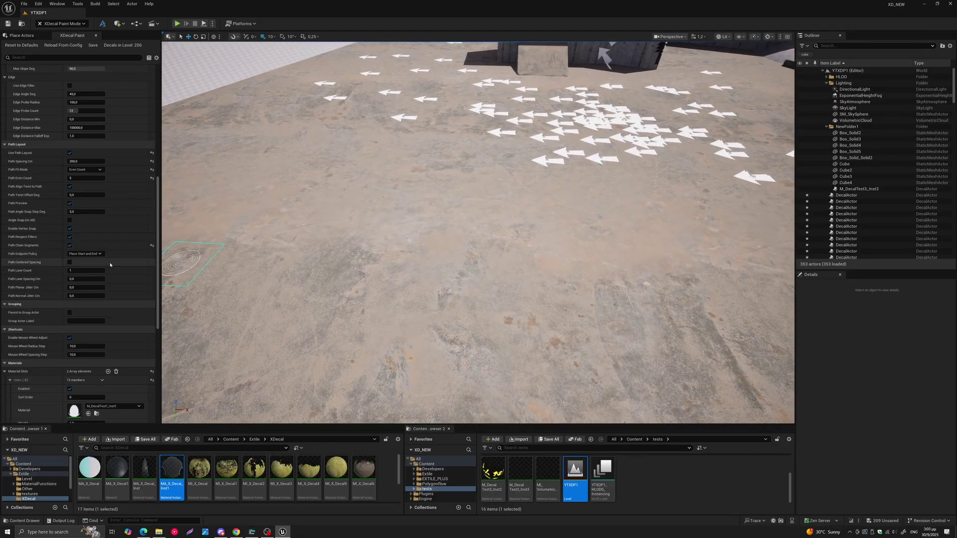
pyautogui.click(71, 279)
pyautogui.write('3')
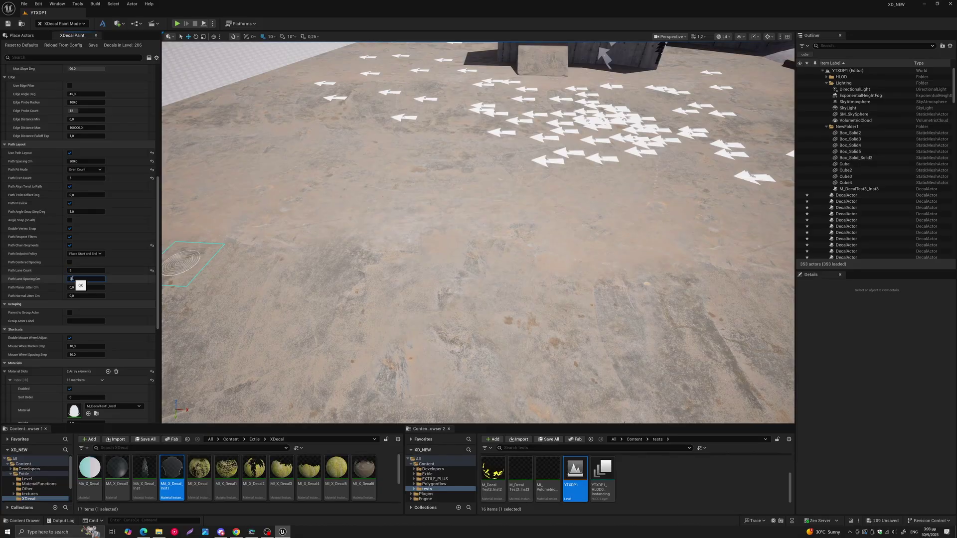
pyautogui.write('50')
pyautogui.click(81, 288)
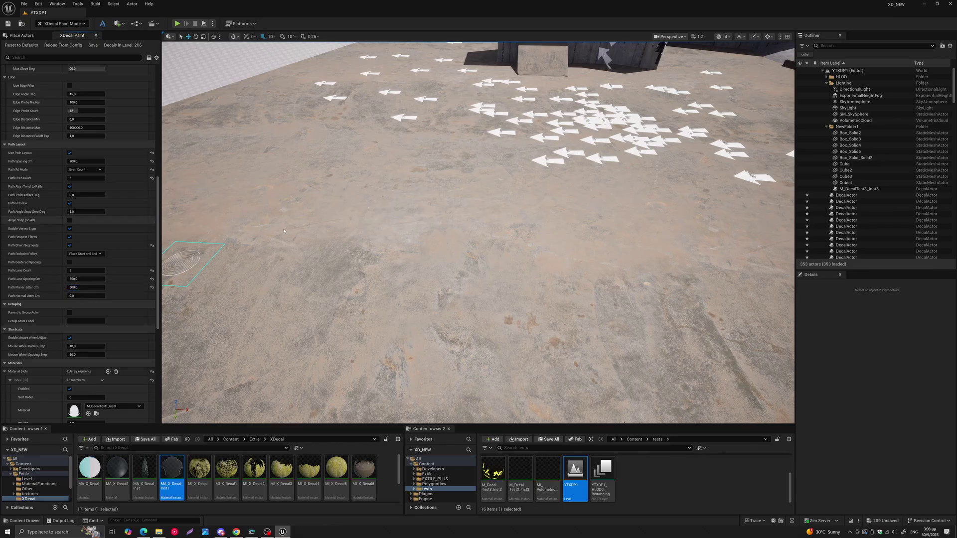
pyautogui.click(219, 185)
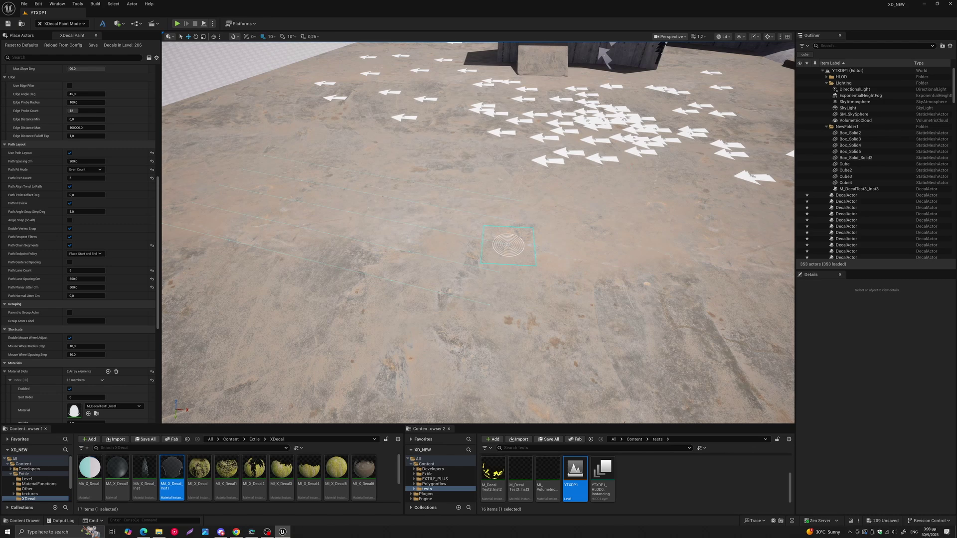
pyautogui.click(508, 245)
pyautogui.scroll(-3, 461, 230)
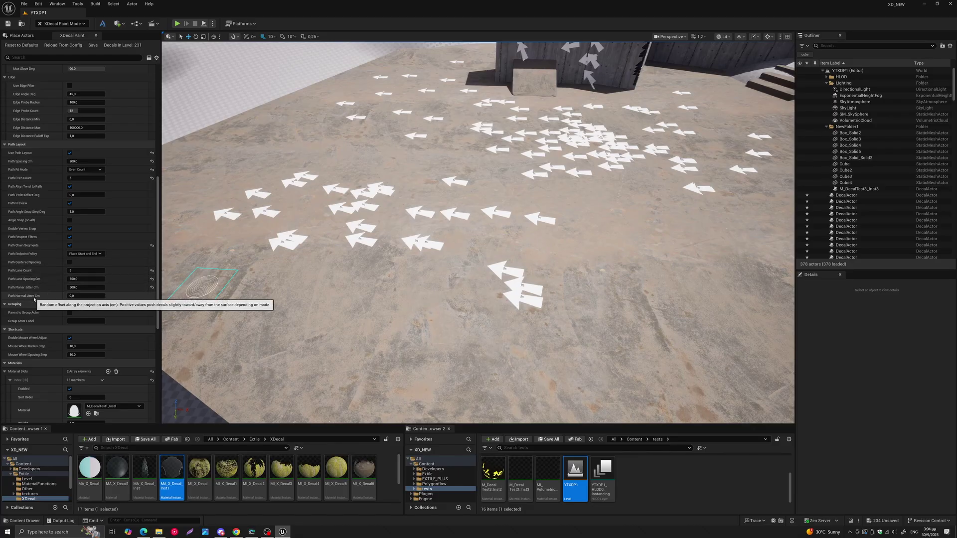
pyautogui.scroll(-3, 37, 299)
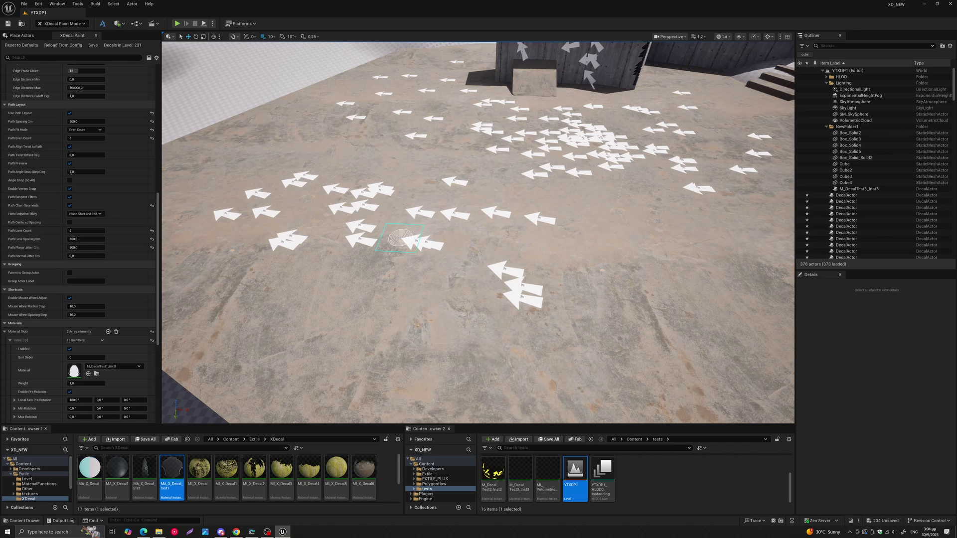
pyautogui.moveTo(401, 238); pyautogui.dragTo(438, 219, button='right')
pyautogui.moveTo(358, 239); pyautogui.dragTo(333, 246, button='right')
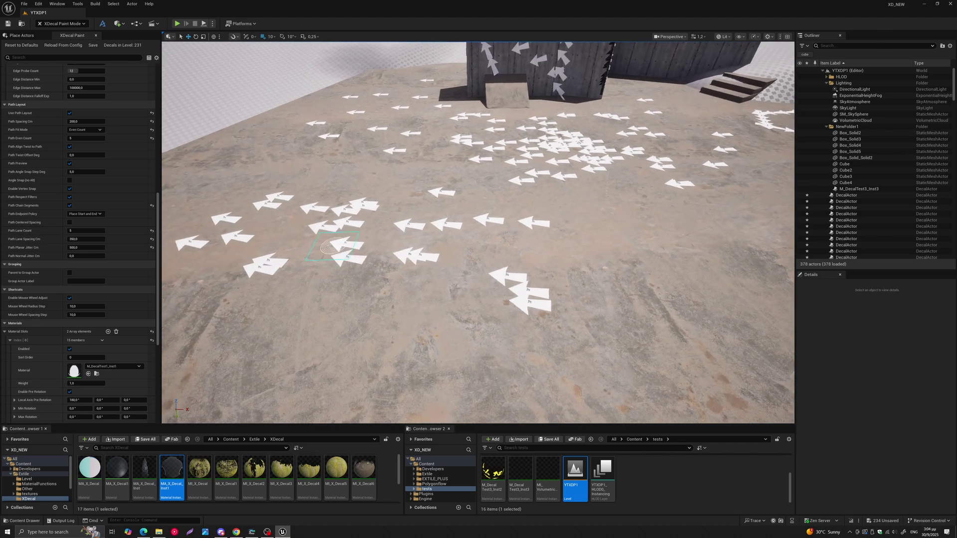
pyautogui.scroll(1, 333, 246)
pyautogui.scroll(-3, 335, 299)
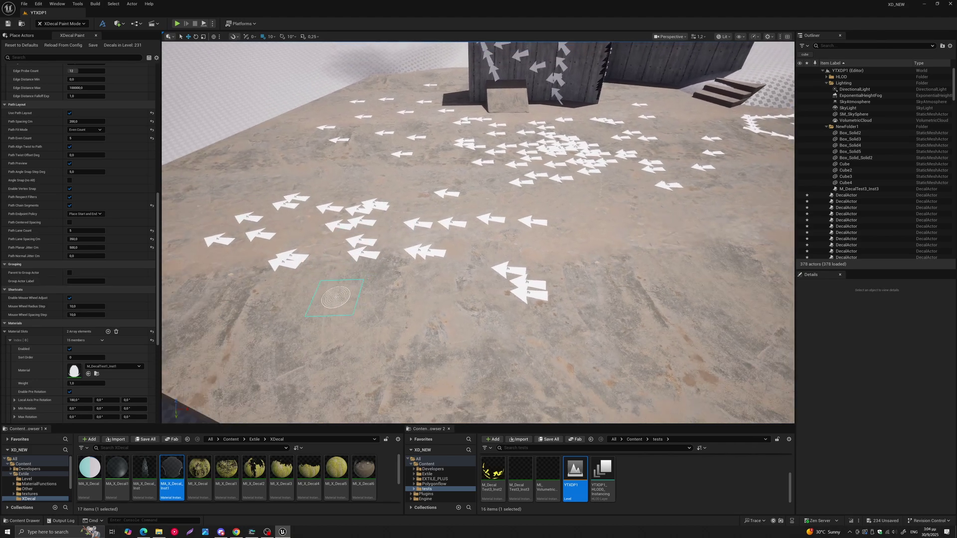
pyautogui.moveTo(344, 295); pyautogui.dragTo(314, 249, button='middle')
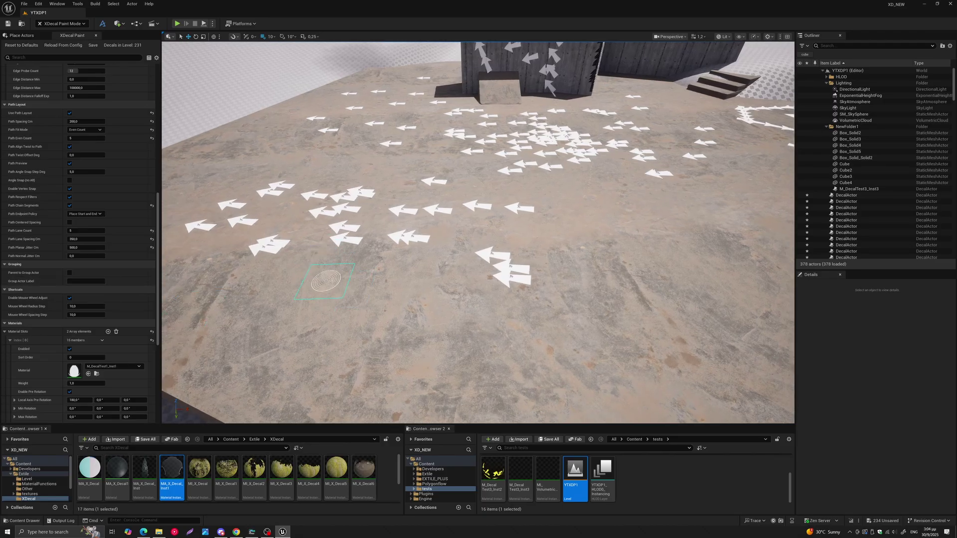
# - Enlarge the brush radius over the empty ground in front of the multi-lane arrow path
pyautogui.moveTo(397, 265); pyautogui.dragTo(298, 249, button='middle')
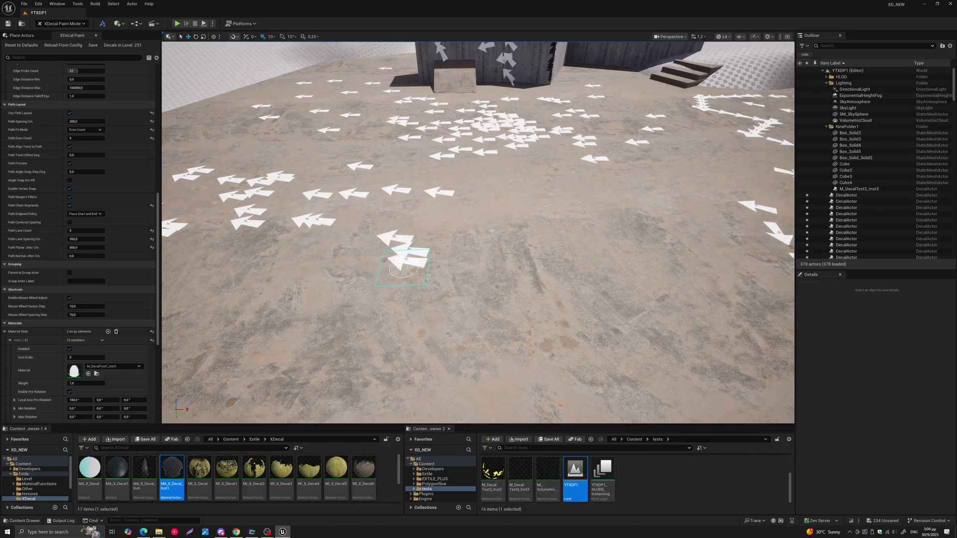
pyautogui.scroll(-2, 403, 269)
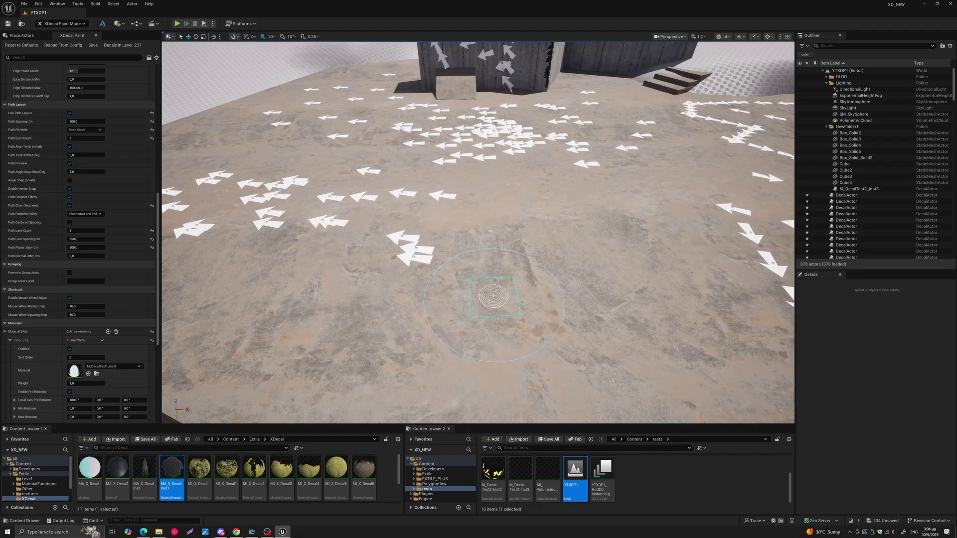
pyautogui.keyDown('ctrl'); pyautogui.scroll(3, 494, 296); pyautogui.keyUp('ctrl')
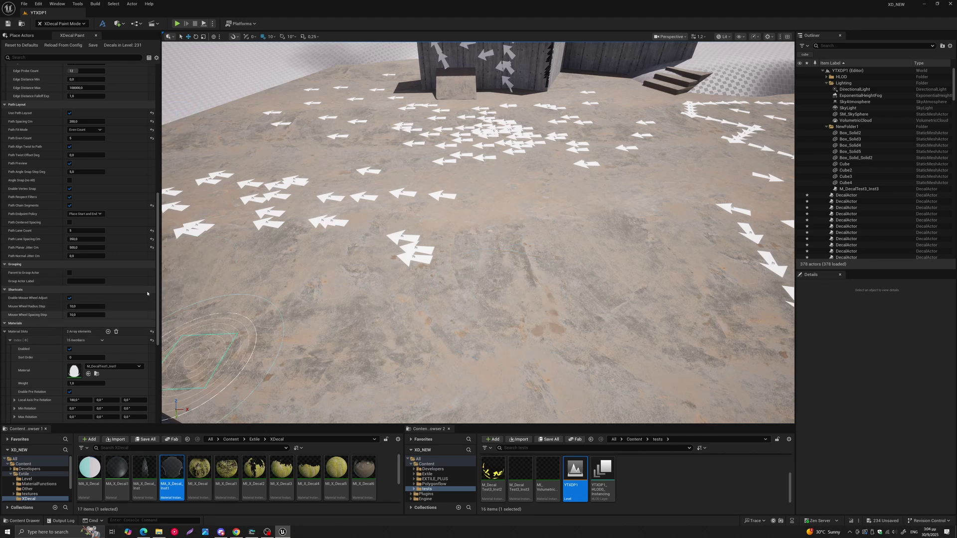
# - Examine the Materials section's two slots with their weight, rotation and scale settings
pyautogui.scroll(-5, 147, 249)
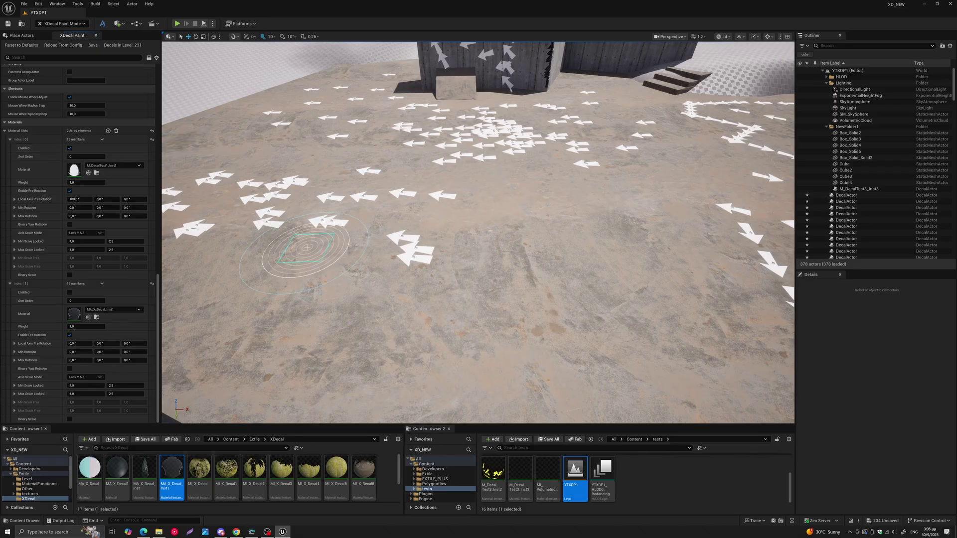
pyautogui.moveTo(323, 248); pyautogui.dragTo(288, 242, button='middle')
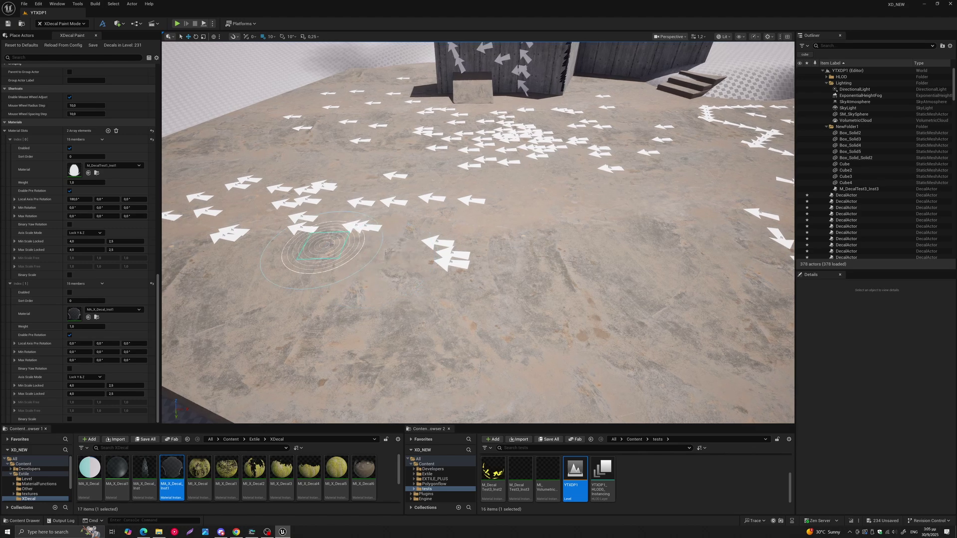
pyautogui.moveTo(324, 245); pyautogui.dragTo(327, 234, button='right')
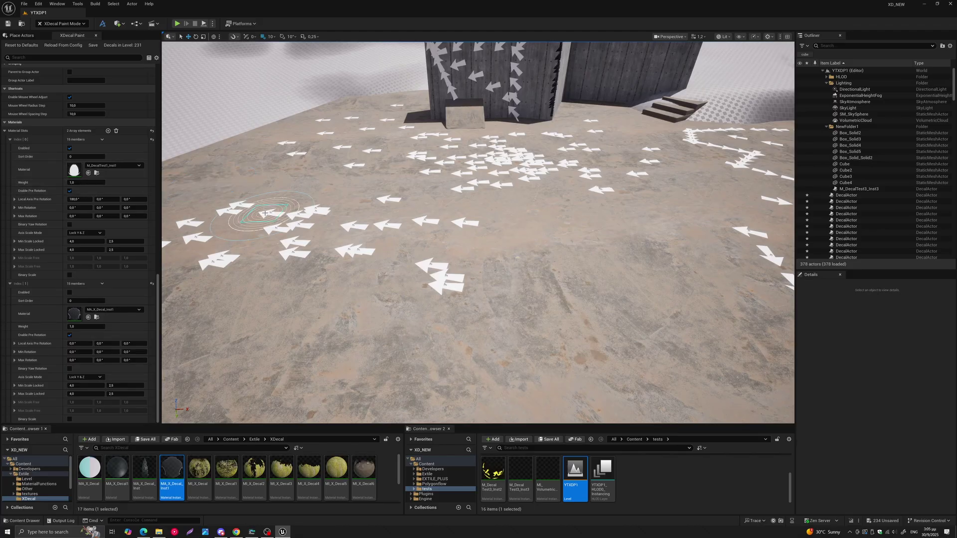
pyautogui.moveTo(263, 213); pyautogui.dragTo(260, 204, button='middle')
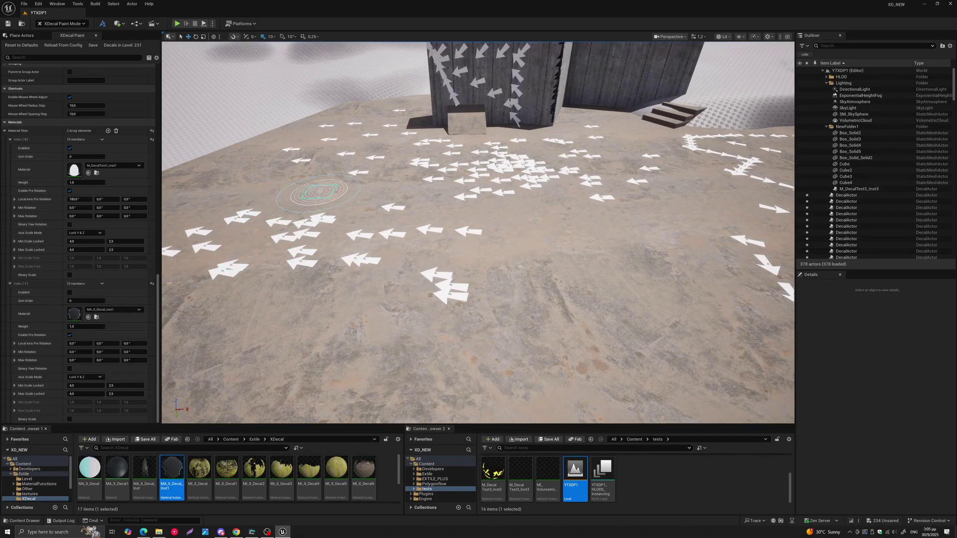
pyautogui.moveTo(320, 194); pyautogui.dragTo(403, 223, button='right')
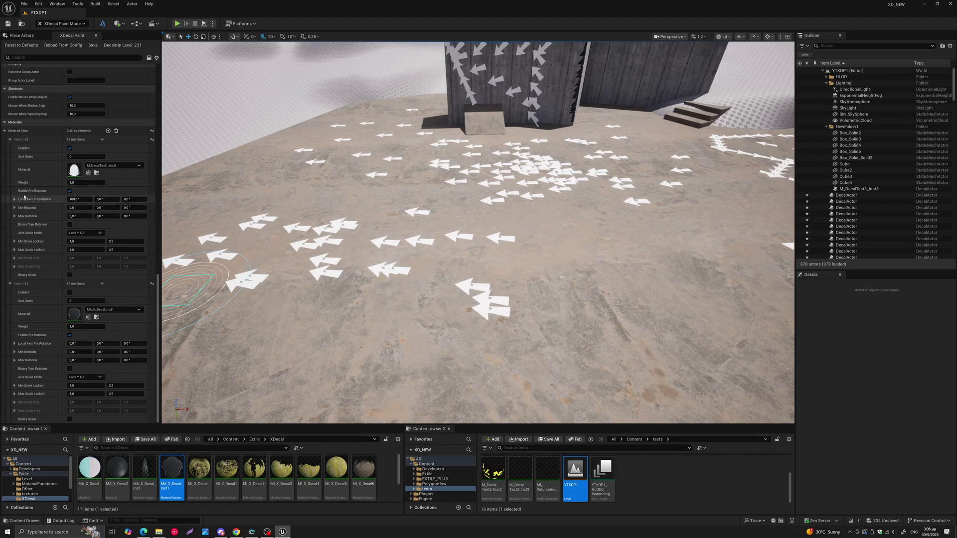
# - Turn off Enable Pre Rotation for the first material slot and place an arrow on the empty rear wall near the stairs
pyautogui.scroll(-8, 510, 201)
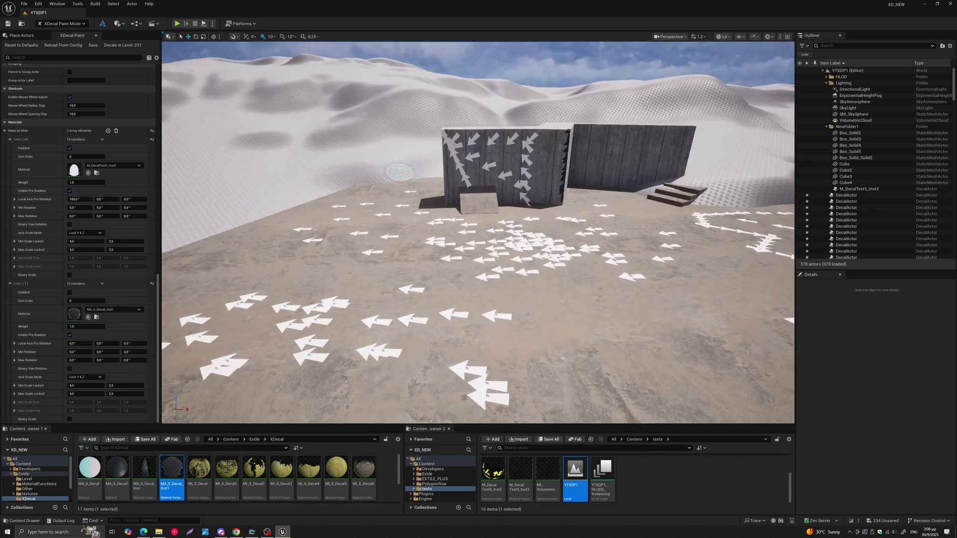
pyautogui.scroll(5, 437, 193)
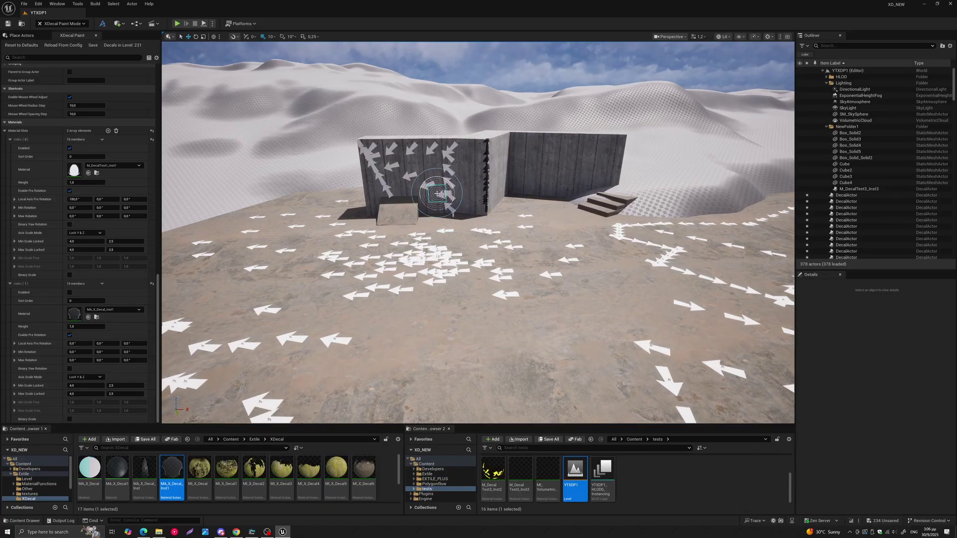
pyautogui.scroll(4, 437, 192)
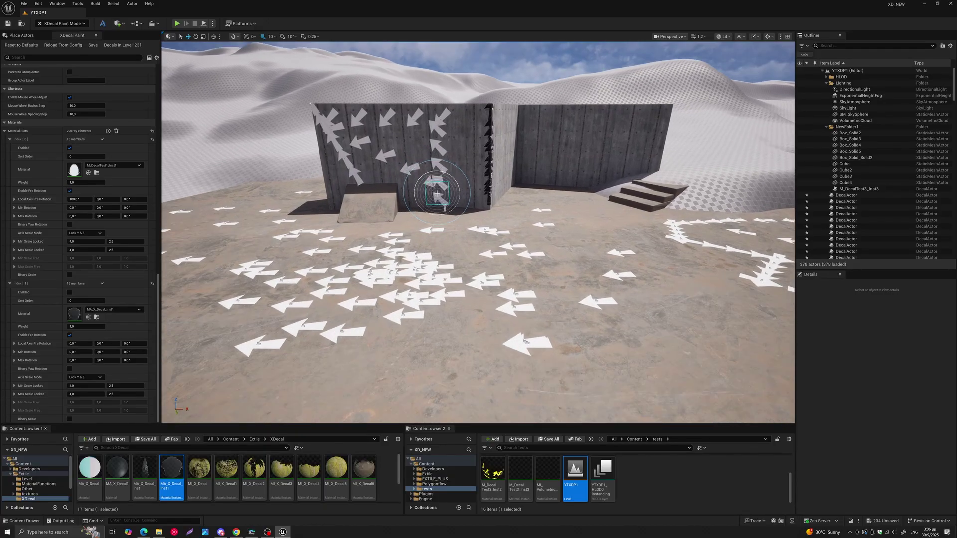
pyautogui.scroll(2, 437, 193)
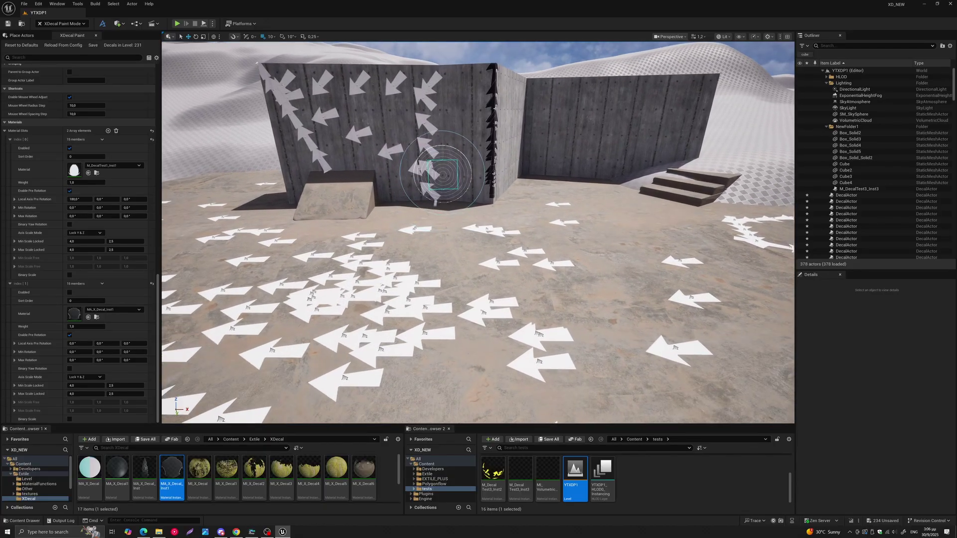
pyautogui.moveTo(446, 169); pyautogui.dragTo(467, 153, button='right')
pyautogui.scroll(2, 467, 154)
pyautogui.scroll(4, 473, 155)
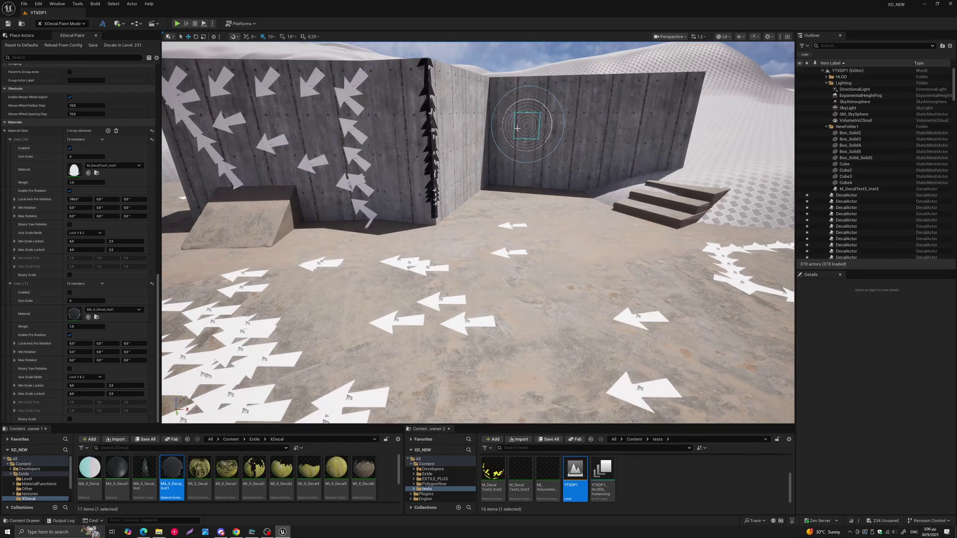
pyautogui.scroll(3, 478, 148)
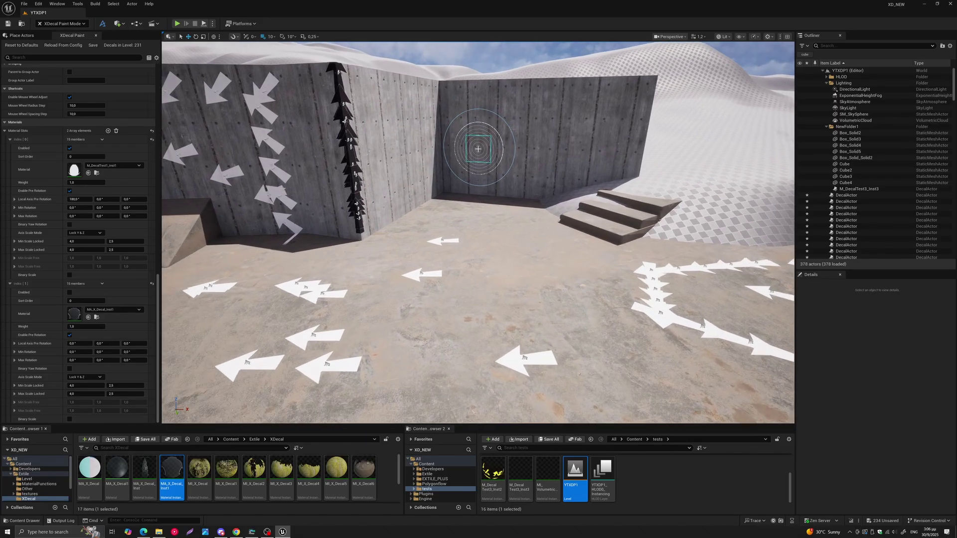
pyautogui.moveTo(470, 151); pyautogui.dragTo(477, 143, button='right')
pyautogui.scroll(5, 477, 143)
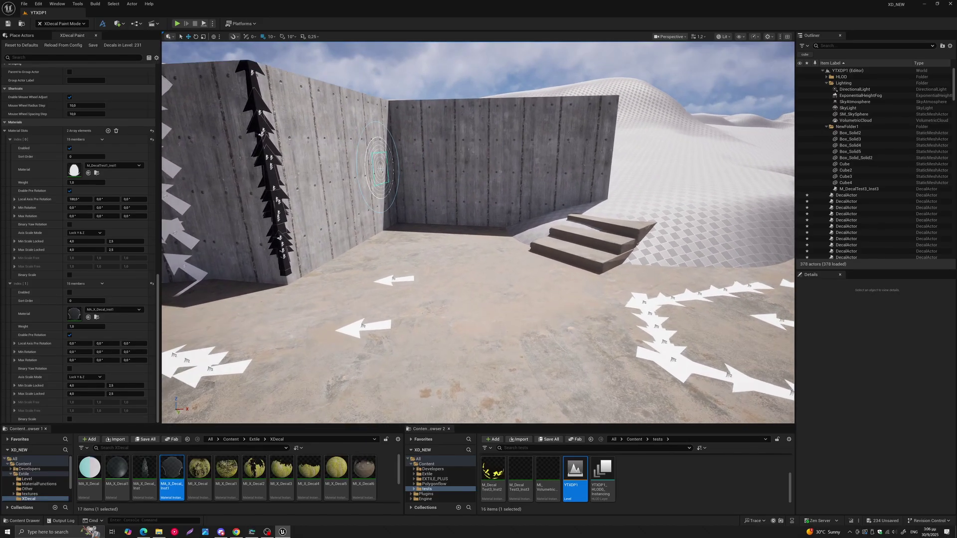
pyautogui.scroll(4, 425, 135)
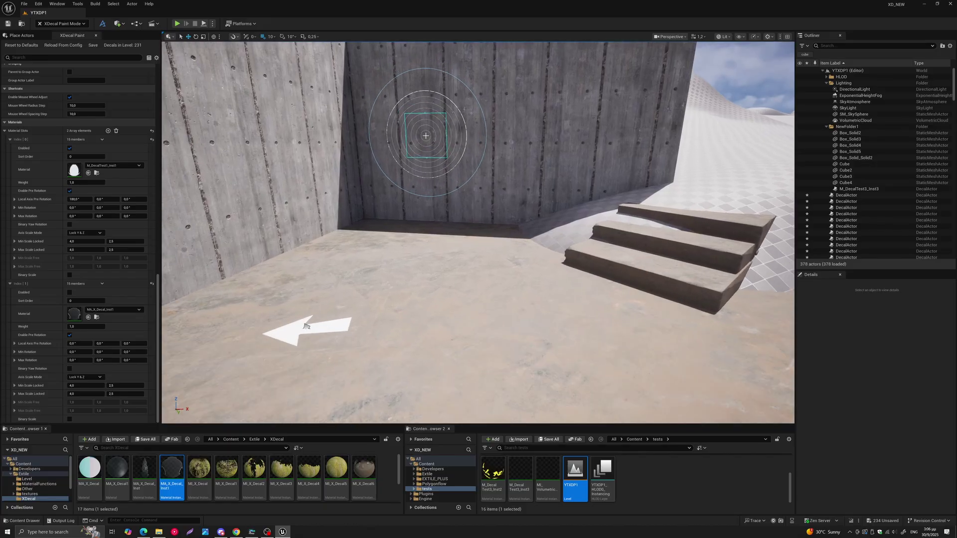
pyautogui.click(69, 191)
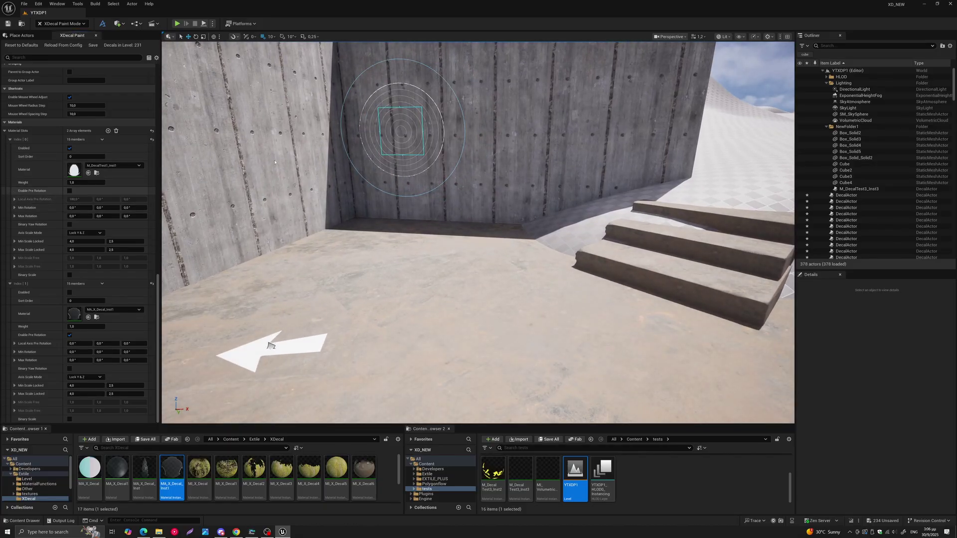
pyautogui.scroll(-4, 343, 135)
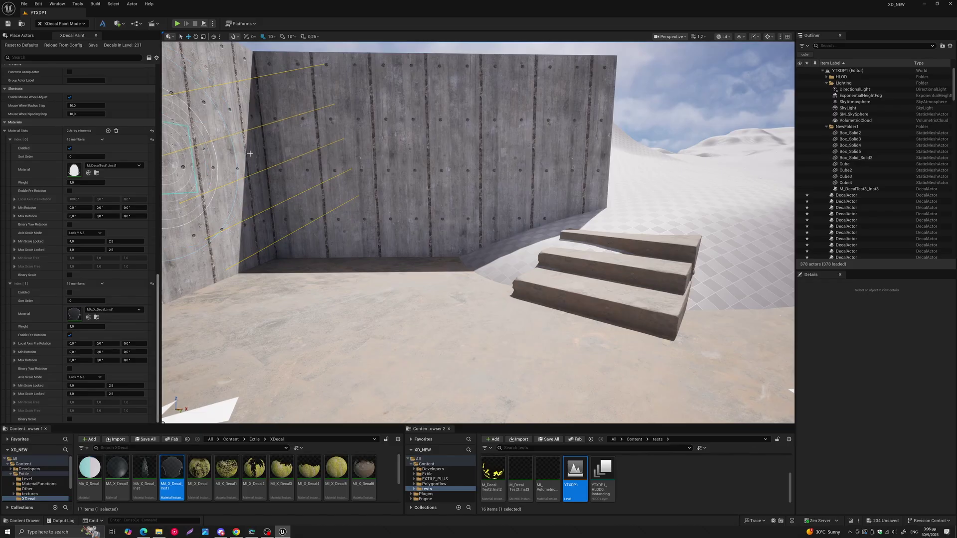
pyautogui.click(327, 114)
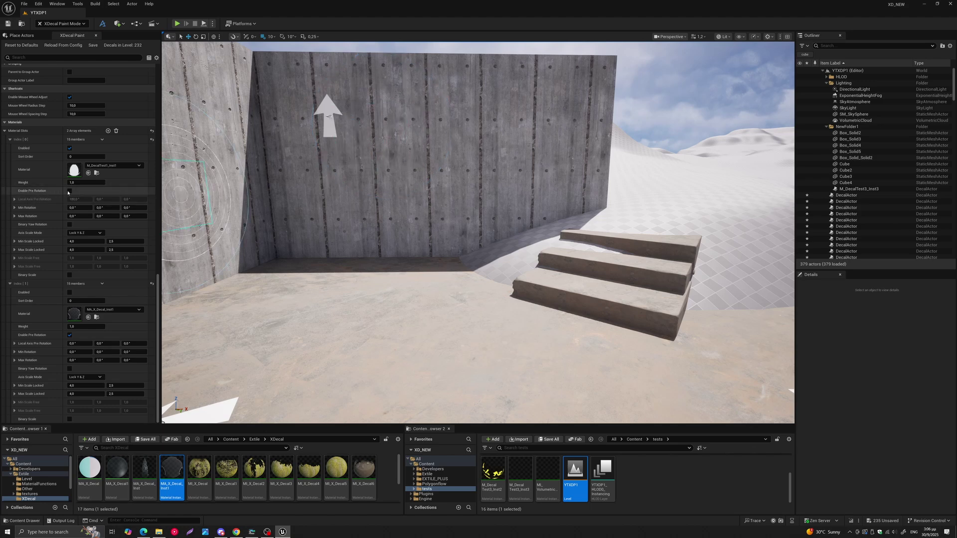
# - Turn Enable Pre Rotation back on for the first material slot and place a second arrow beside the first on the rear wall
pyautogui.click(70, 191)
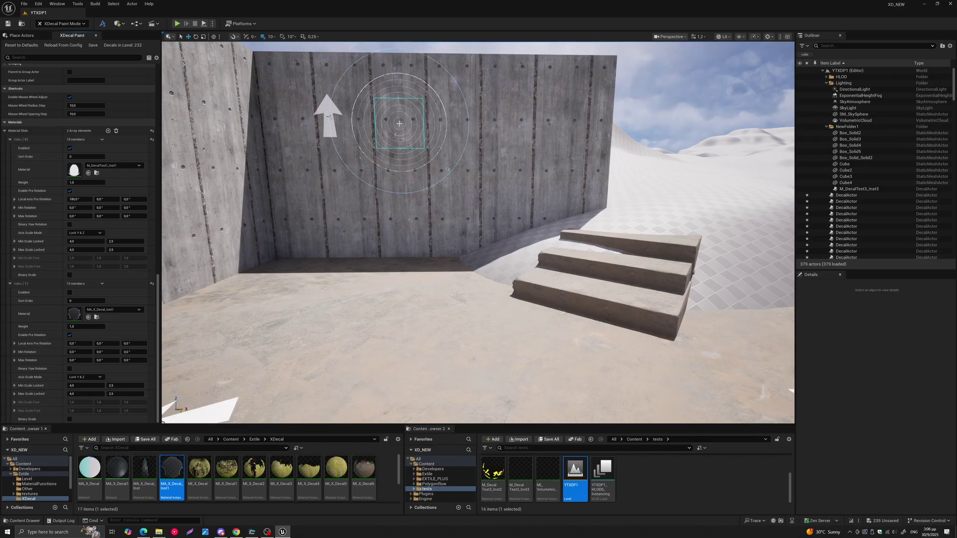
pyautogui.click(398, 121)
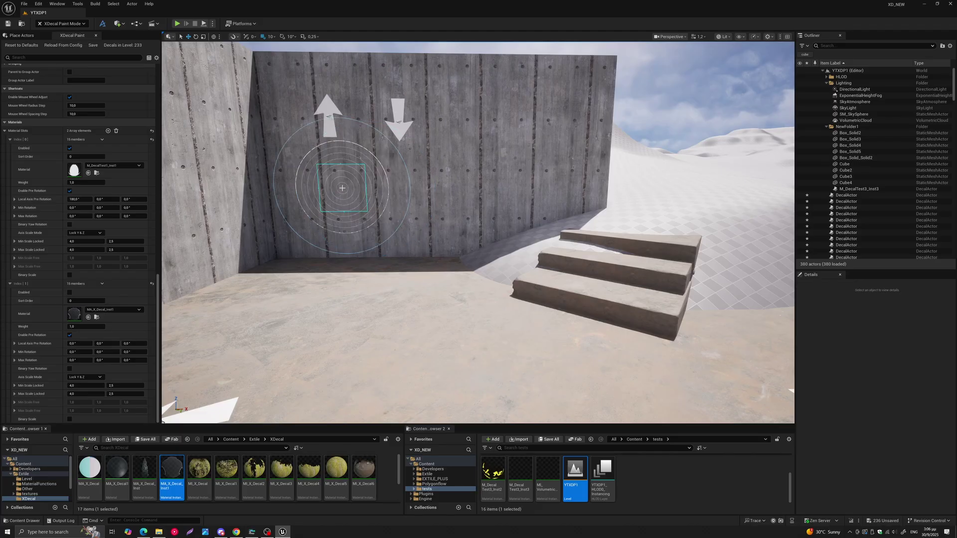
pyautogui.scroll(-3, 342, 188)
pyautogui.moveTo(342, 188); pyautogui.dragTo(319, 213, button='right')
pyautogui.scroll(-2, 342, 188)
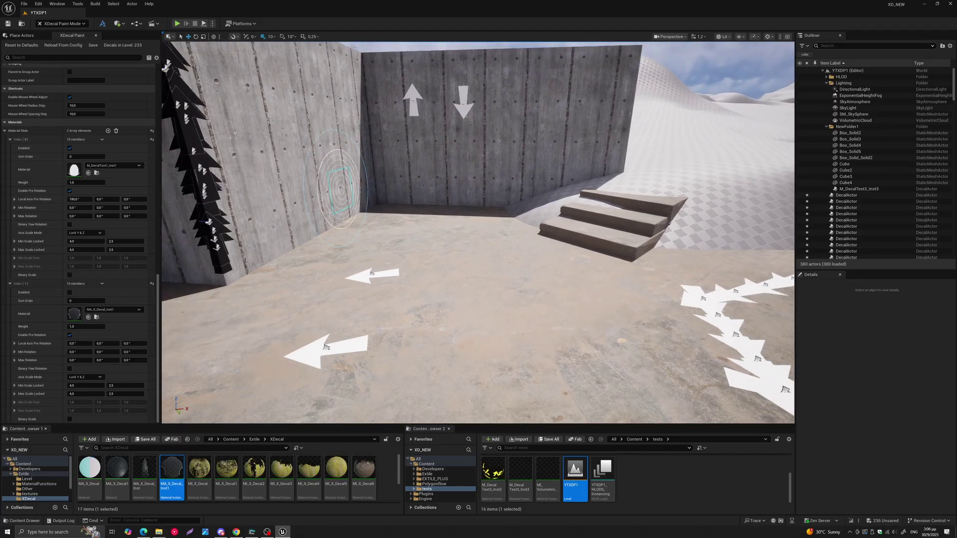
# - Set the first material slot's Max Rotation yaw to 360° and lay a multi-lane arrow path across the ground before the ramp wall
pyautogui.click(135, 217)
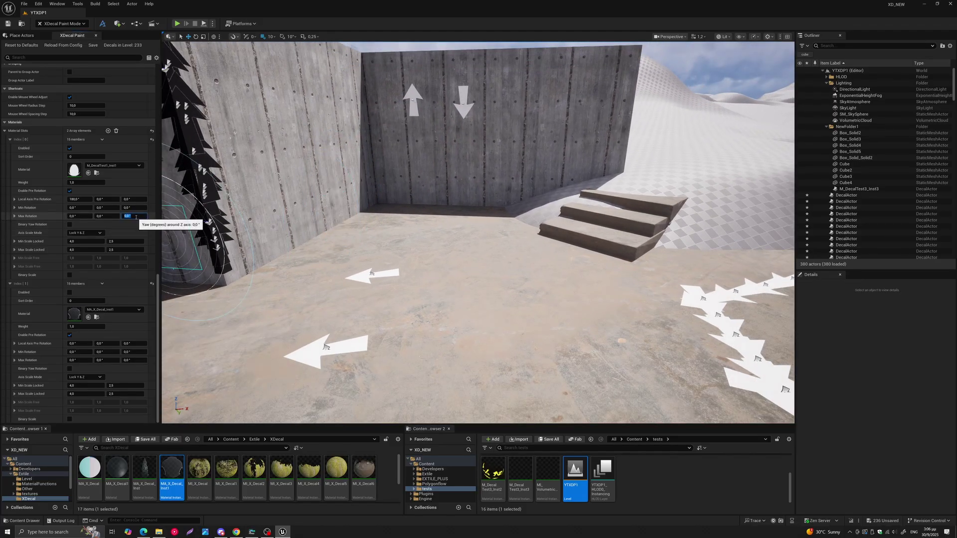
pyautogui.write('360')
pyautogui.press('Return')
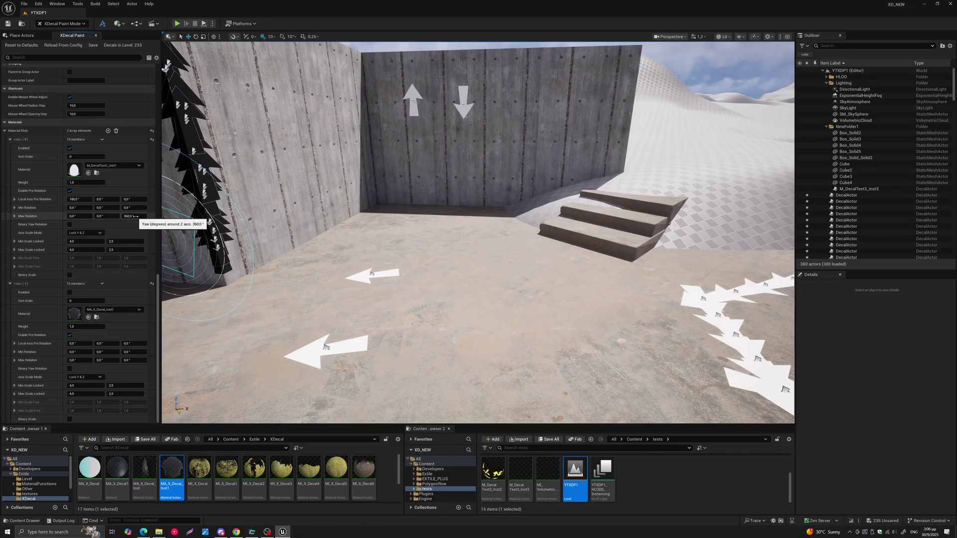
pyautogui.scroll(-3, 309, 234)
pyautogui.scroll(-4, 312, 235)
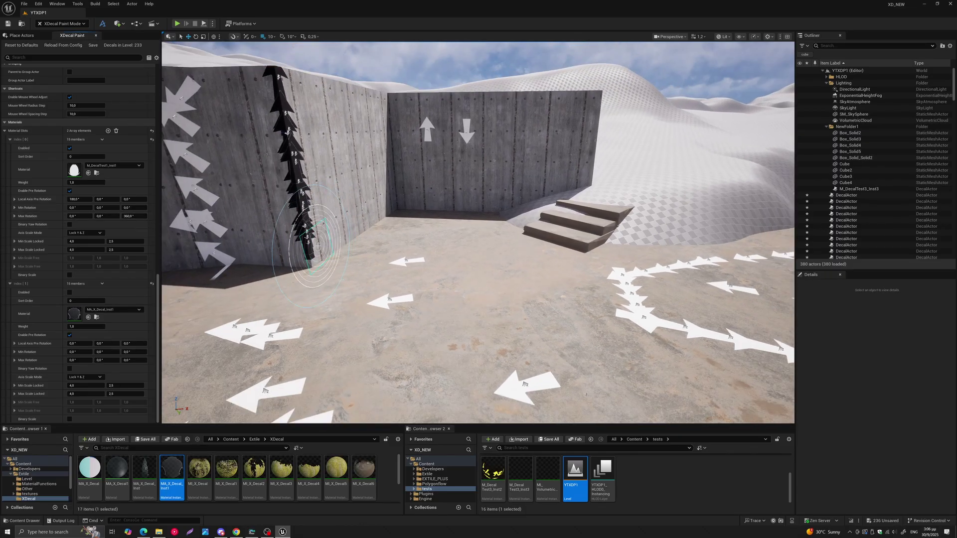
pyautogui.moveTo(312, 235)
pyautogui.mouseDown(button='right')
pyautogui.moveTo(332, 248)
pyautogui.moveTo(417, 246)
pyautogui.moveTo(239, 257)
pyautogui.moveTo(789, 281)
pyautogui.moveTo(421, 272)
pyautogui.moveTo(474, 263)
pyautogui.moveTo(427, 274)
pyautogui.moveTo(460, 331)
pyautogui.moveTo(432, 286)
pyautogui.mouseUp(button='right')
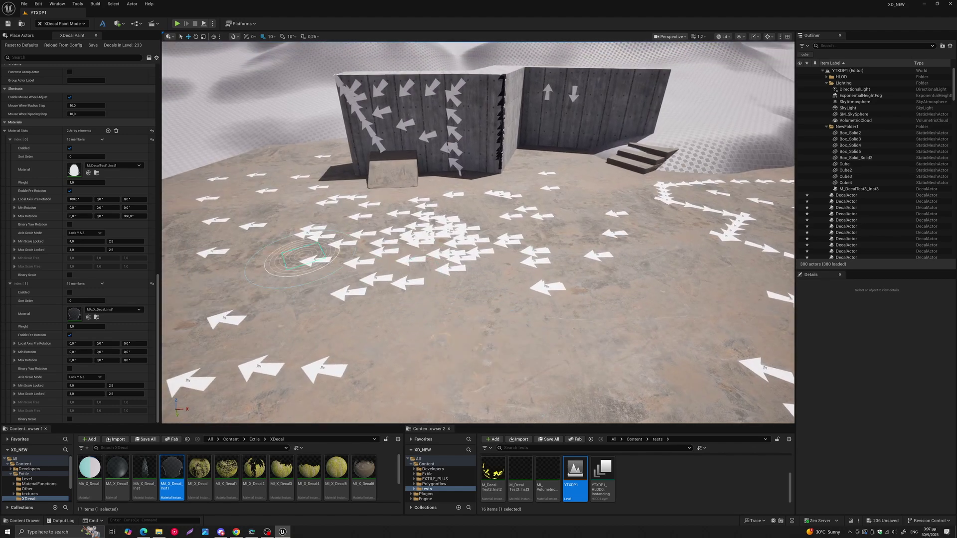
pyautogui.scroll(-3, 434, 253)
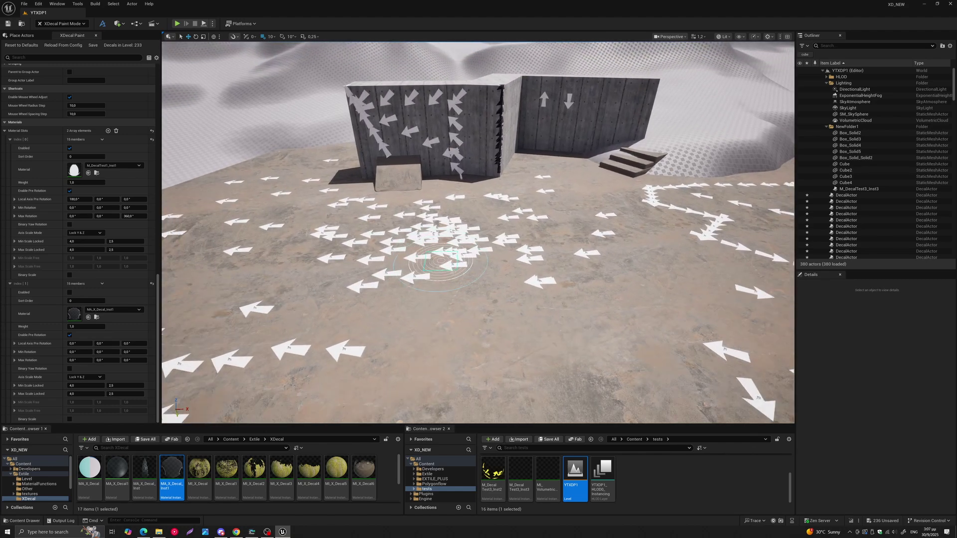
pyautogui.moveTo(445, 272); pyautogui.dragTo(448, 286, button='right')
pyautogui.click(494, 302)
pyautogui.moveTo(467, 296)
pyautogui.mouseDown()
pyautogui.moveTo(498, 348)
pyautogui.moveTo(587, 235)
pyautogui.moveTo(534, 277)
pyautogui.moveTo(249, 219)
pyautogui.mouseUp()
pyautogui.moveTo(352, 302)
pyautogui.mouseDown()
pyautogui.moveTo(668, 312)
pyautogui.moveTo(623, 248)
pyautogui.moveTo(561, 225)
pyautogui.mouseUp()
pyautogui.scroll(-2, 561, 225)
pyautogui.moveTo(573, 279)
pyautogui.mouseDown(button='right')
pyautogui.moveTo(555, 289)
pyautogui.moveTo(541, 193)
pyautogui.mouseUp(button='right')
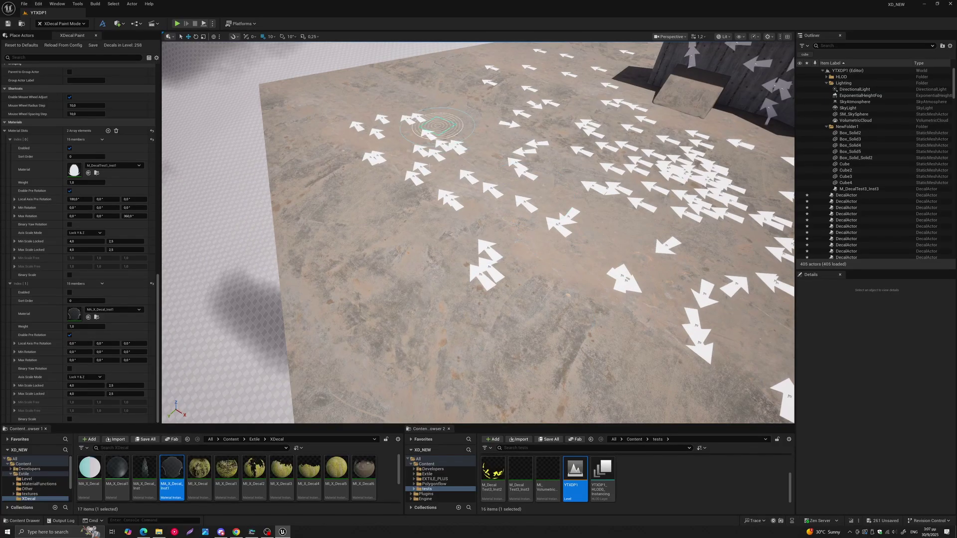
# - Lay more randomly rotated multi-lane arrow paths across the ground toward its far edge and the dunes
pyautogui.moveTo(442, 177)
pyautogui.mouseDown(button='right')
pyautogui.moveTo(448, 254)
pyautogui.moveTo(463, 264)
pyautogui.mouseUp(button='right')
pyautogui.moveTo(493, 262)
pyautogui.mouseDown()
pyautogui.moveTo(546, 245)
pyautogui.moveTo(442, 293)
pyautogui.moveTo(278, 327)
pyautogui.moveTo(356, 376)
pyautogui.mouseUp()
pyautogui.moveTo(429, 335)
pyautogui.mouseDown()
pyautogui.moveTo(446, 361)
pyautogui.moveTo(470, 342)
pyautogui.mouseUp()
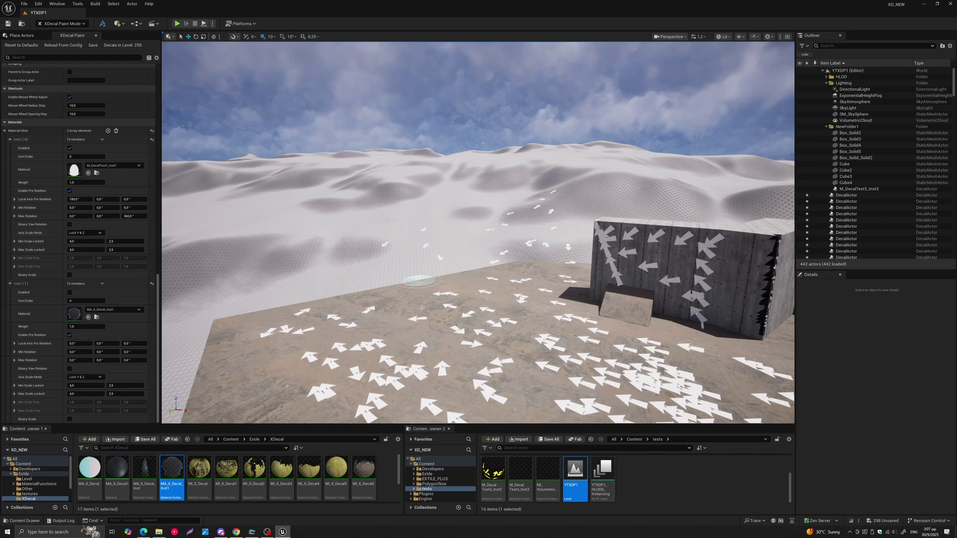
# - Set the first material slot's Max Scale Locked Y to 5.0 and lay a multi-lane path of variably sized arrows on the open ground
pyautogui.moveTo(435, 326)
pyautogui.mouseDown(button='right')
pyautogui.moveTo(528, 343)
pyautogui.moveTo(434, 334)
pyautogui.mouseUp(button='right')
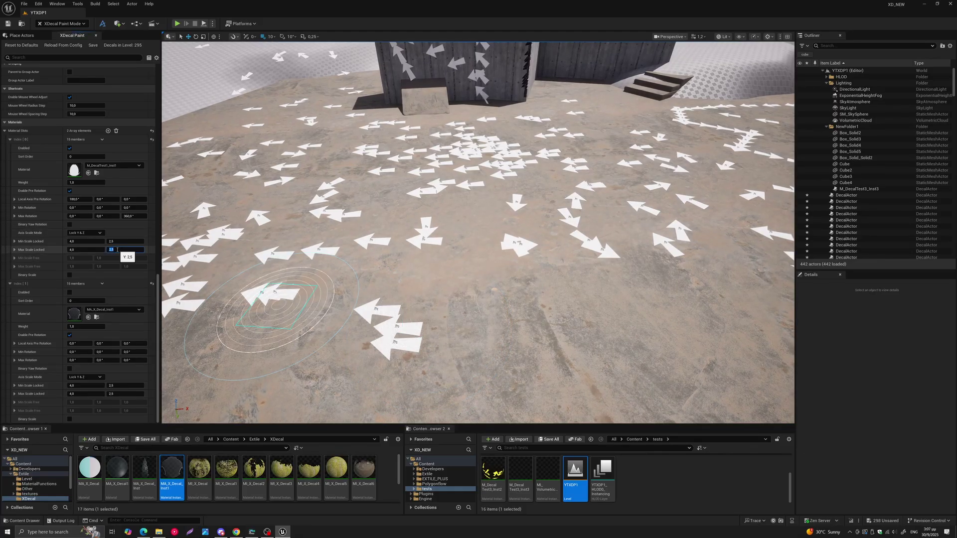
pyautogui.scroll(-2, 449, 194)
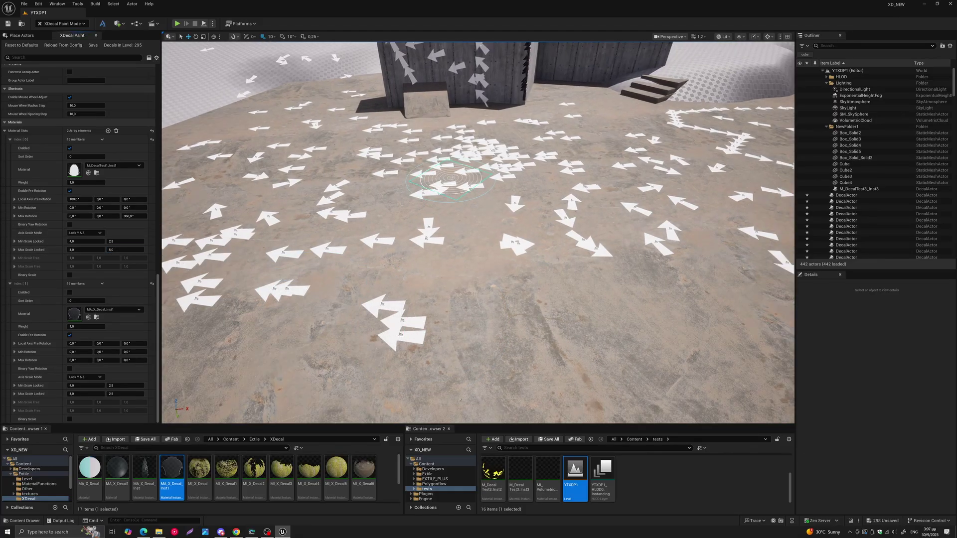
pyautogui.moveTo(529, 293)
pyautogui.mouseDown()
pyautogui.moveTo(664, 297)
pyautogui.moveTo(558, 319)
pyautogui.moveTo(503, 296)
pyautogui.mouseUp()
pyautogui.moveTo(530, 294); pyautogui.dragTo(648, 297, button='right')
pyautogui.moveTo(522, 298)
pyautogui.mouseDown()
pyautogui.moveTo(531, 253)
pyautogui.moveTo(536, 332)
pyautogui.moveTo(638, 200)
pyautogui.moveTo(680, 219)
pyautogui.moveTo(545, 187)
pyautogui.moveTo(556, 142)
pyautogui.moveTo(570, 194)
pyautogui.moveTo(694, 203)
pyautogui.moveTo(648, 304)
pyautogui.moveTo(478, 349)
pyautogui.moveTo(207, 205)
pyautogui.mouseUp()
pyautogui.scroll(-2, 207, 205)
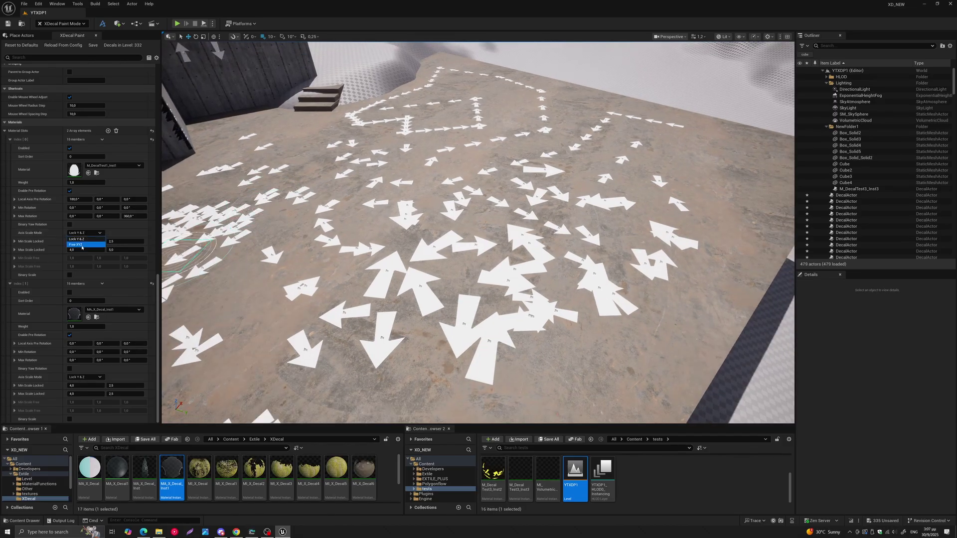
# - Switch the first material slot's Axis Scale Mode to Free XYZ and back to Lock Y & Z
pyautogui.click(82, 245)
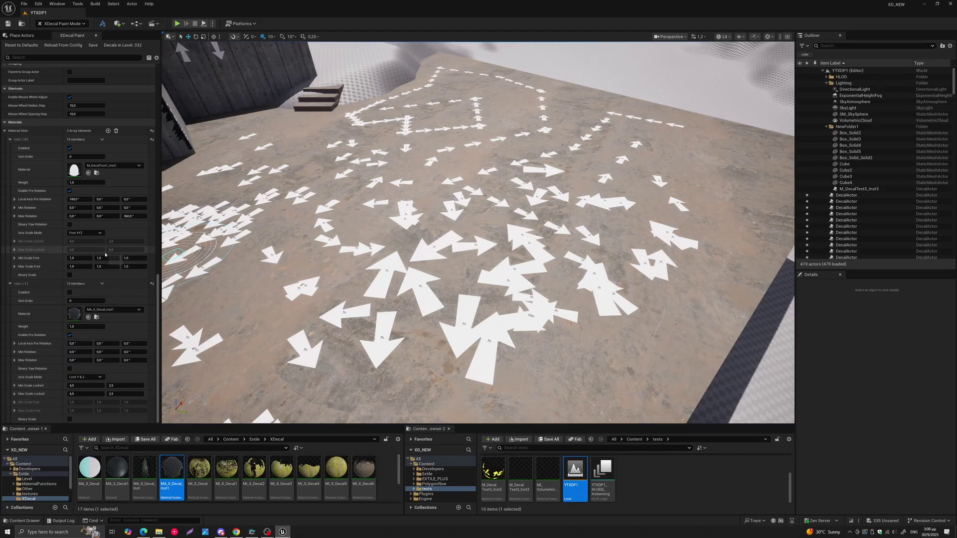
pyautogui.click(85, 233)
pyautogui.click(79, 237)
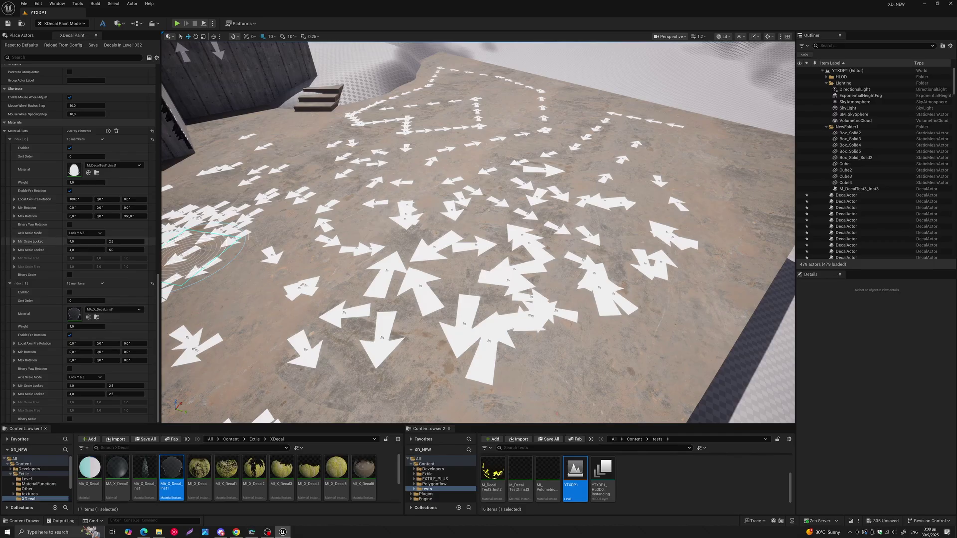
pyautogui.moveTo(363, 223); pyautogui.dragTo(282, 184, button='right')
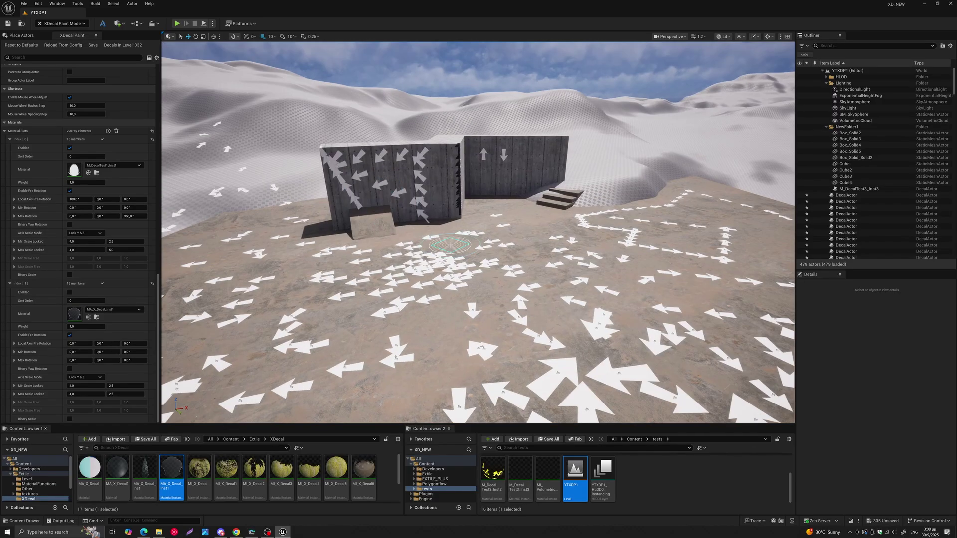
pyautogui.moveTo(449, 244)
pyautogui.mouseDown(button='right')
pyautogui.moveTo(450, 261)
pyautogui.moveTo(423, 242)
pyautogui.mouseUp(button='right')
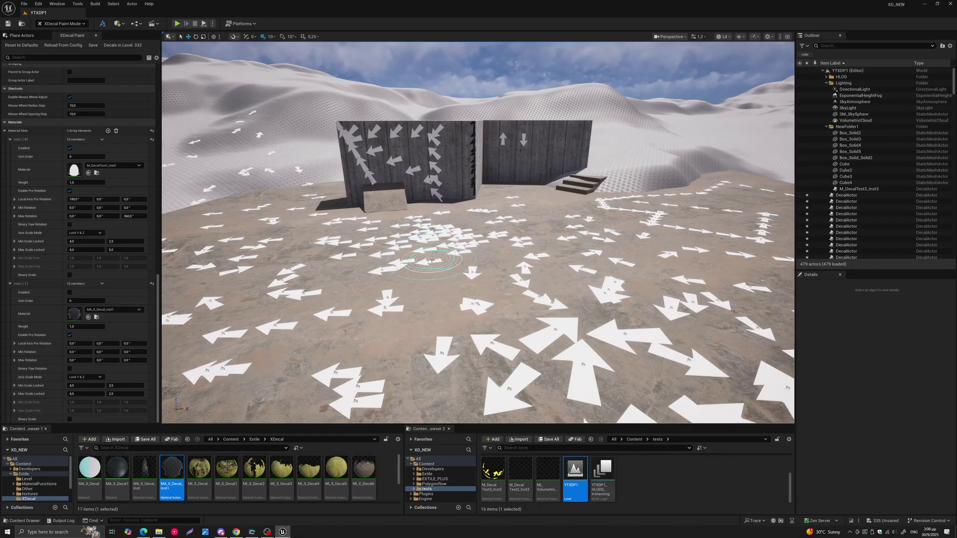
pyautogui.moveTo(430, 263)
pyautogui.mouseDown(button='right')
pyautogui.moveTo(425, 274)
pyautogui.moveTo(431, 269)
pyautogui.mouseUp(button='right')
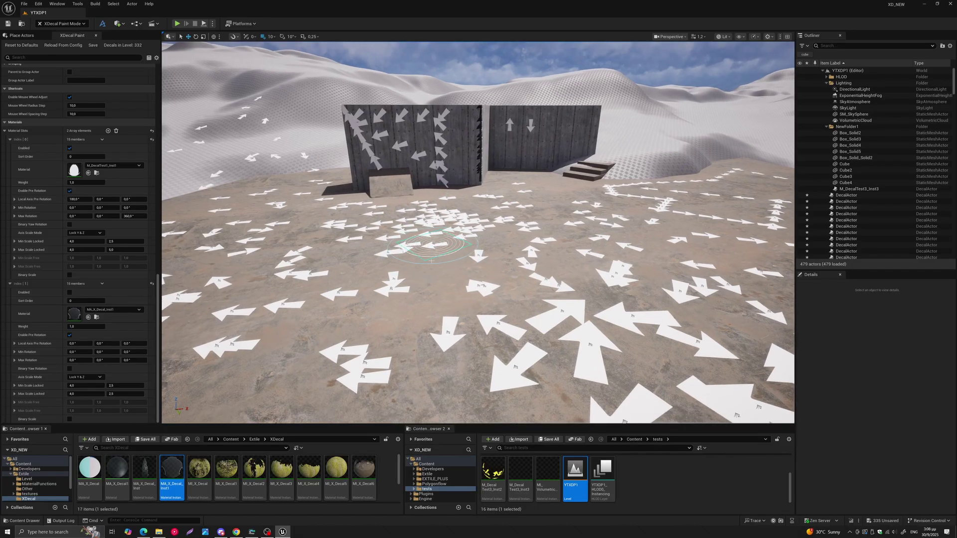